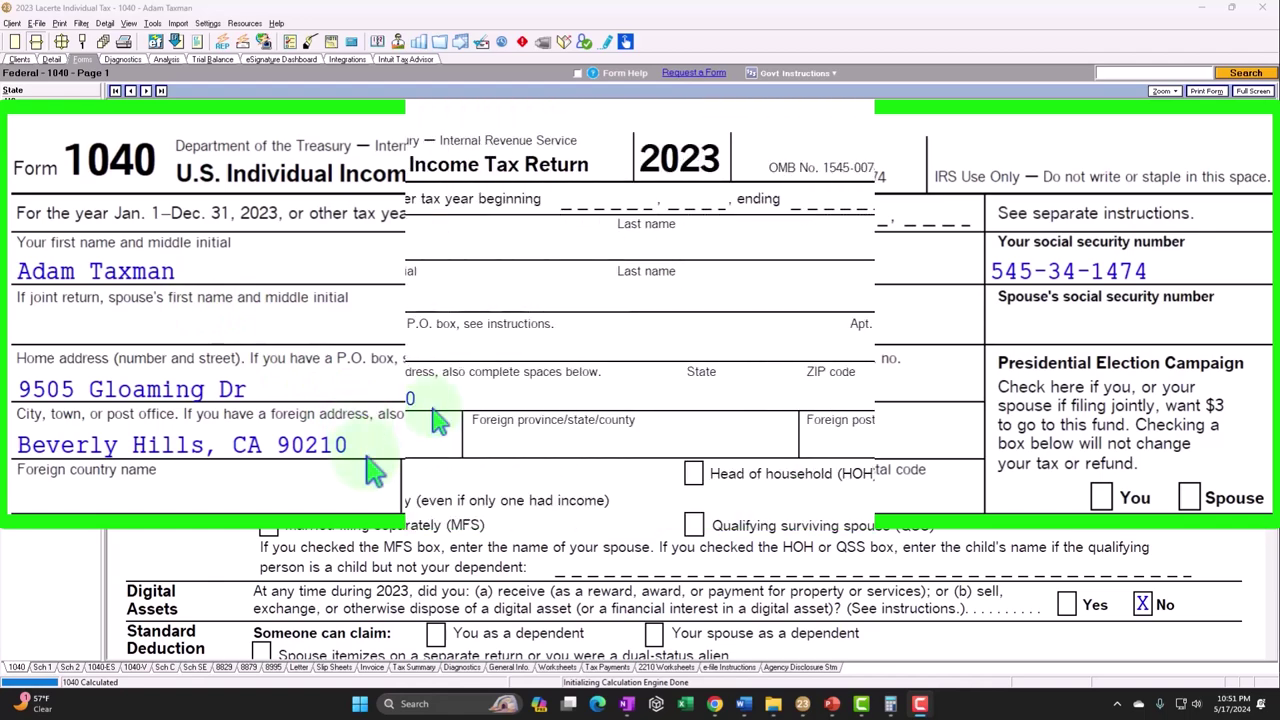
Review page 1 of Form 1040 from the taxpayer information down to the taxable income on line 15.
scroll(400, 445, down, 5)
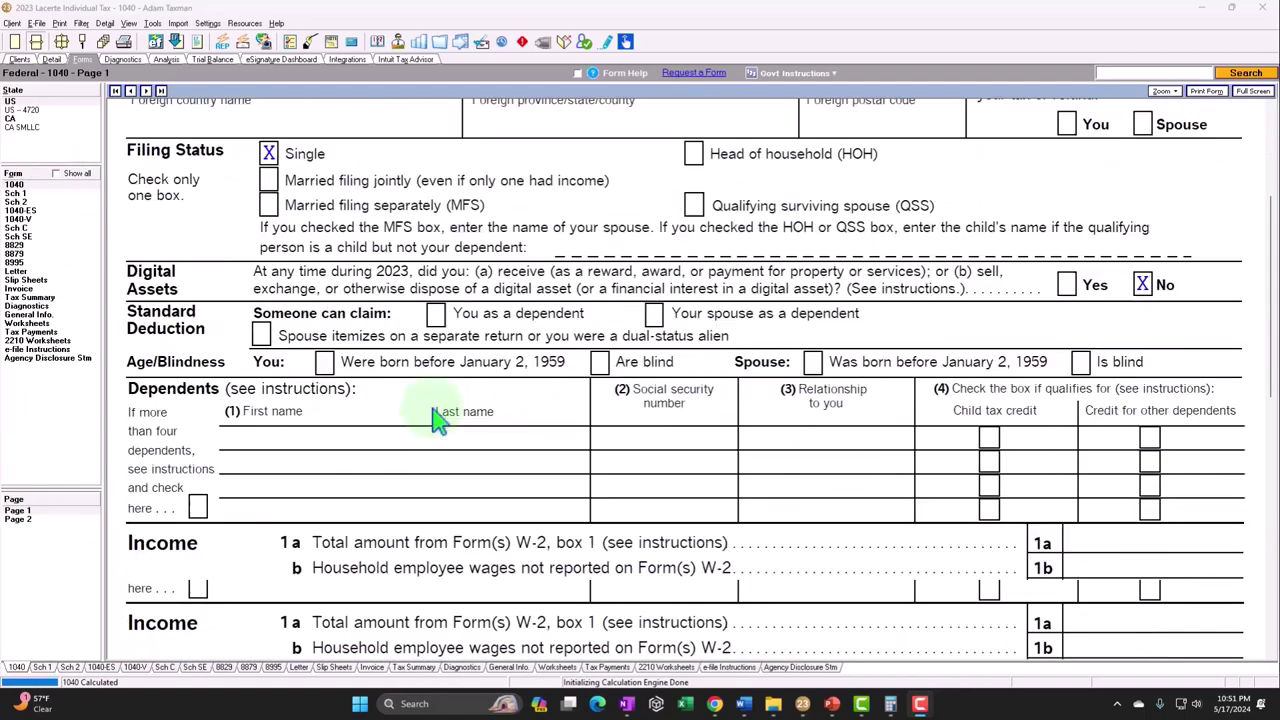
scroll(437, 420, down, 7)
scroll(437, 420, down, 1)
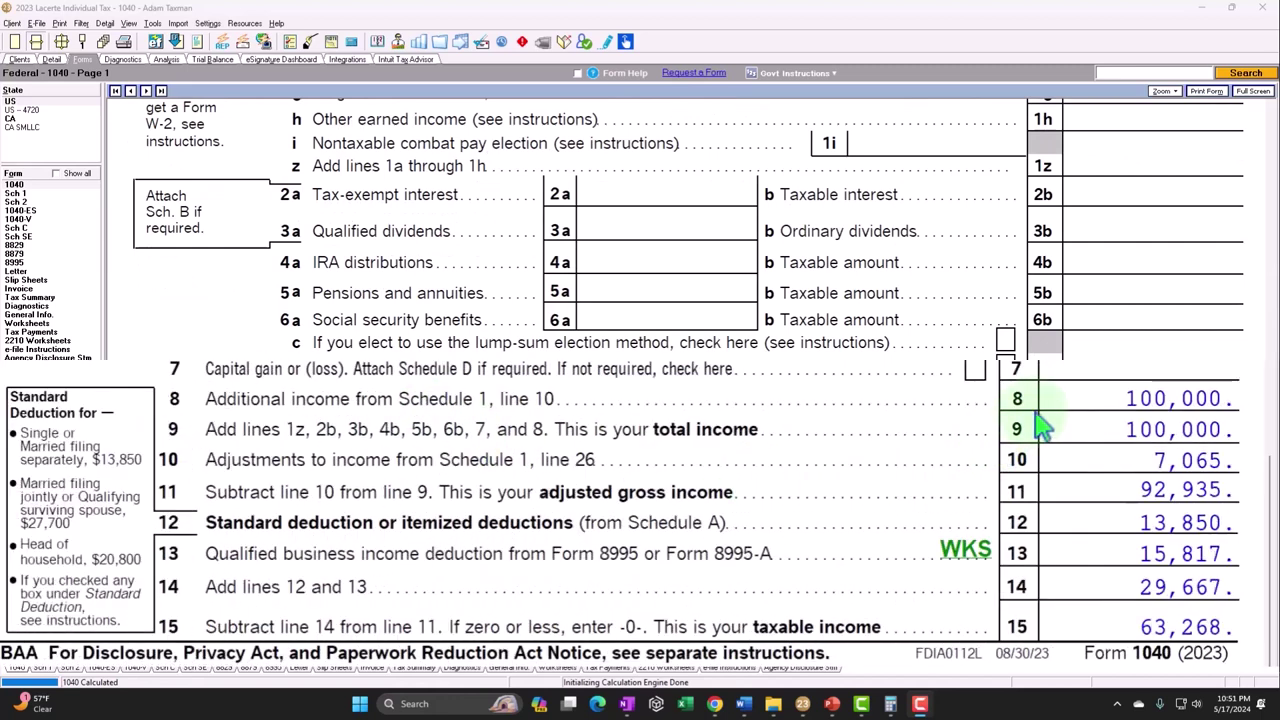
Open Schedule C and review its income and expense lines down to the net profit on line 31.
click(33, 230)
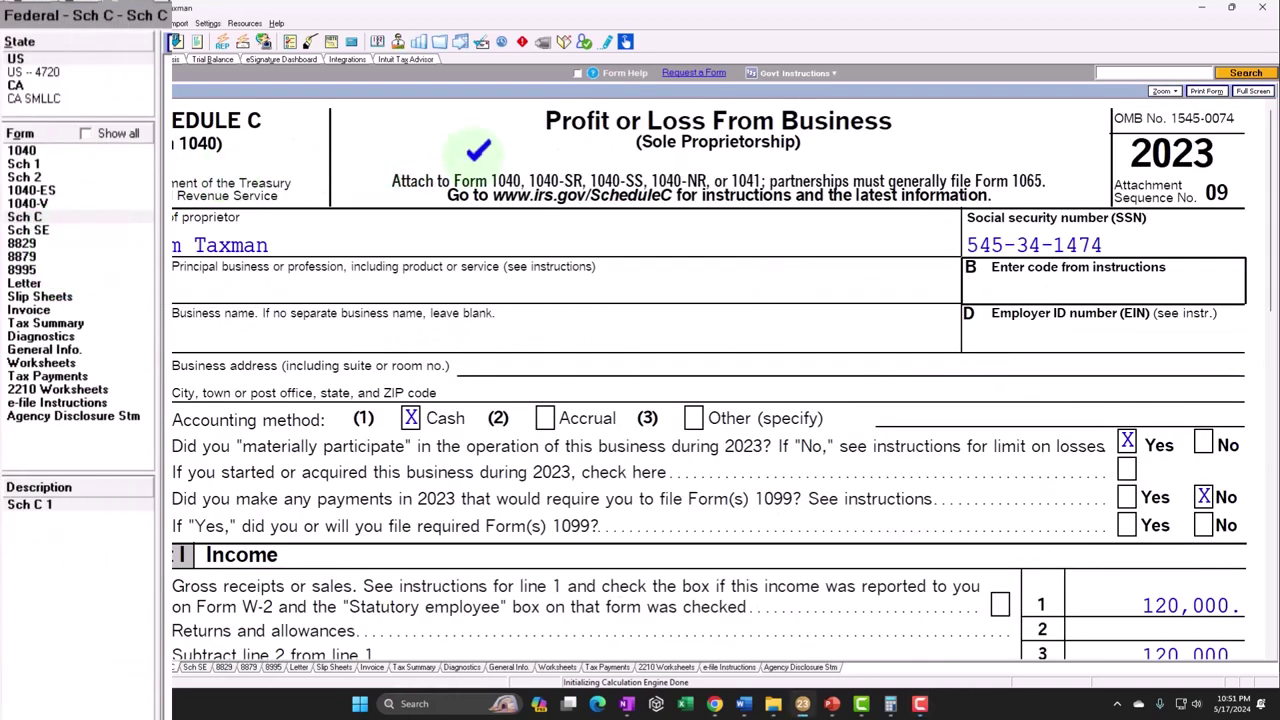
scroll(615, 350, down, 3)
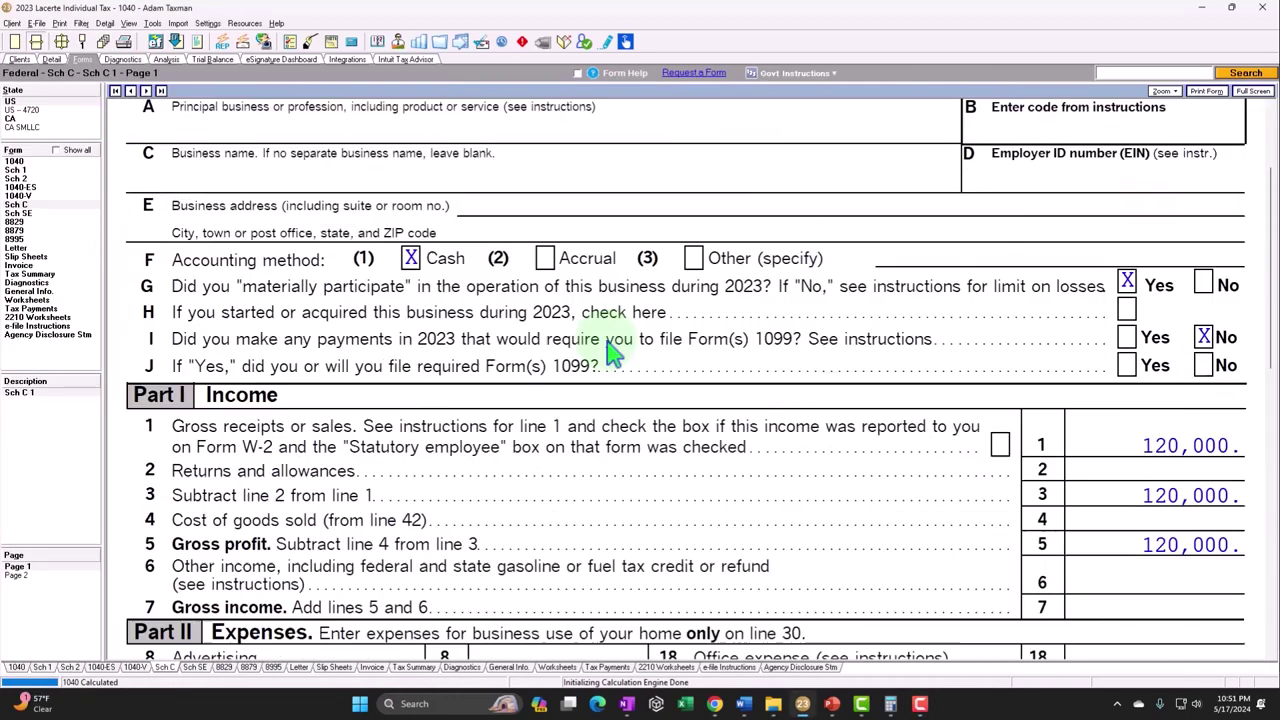
scroll(614, 351, down, 3)
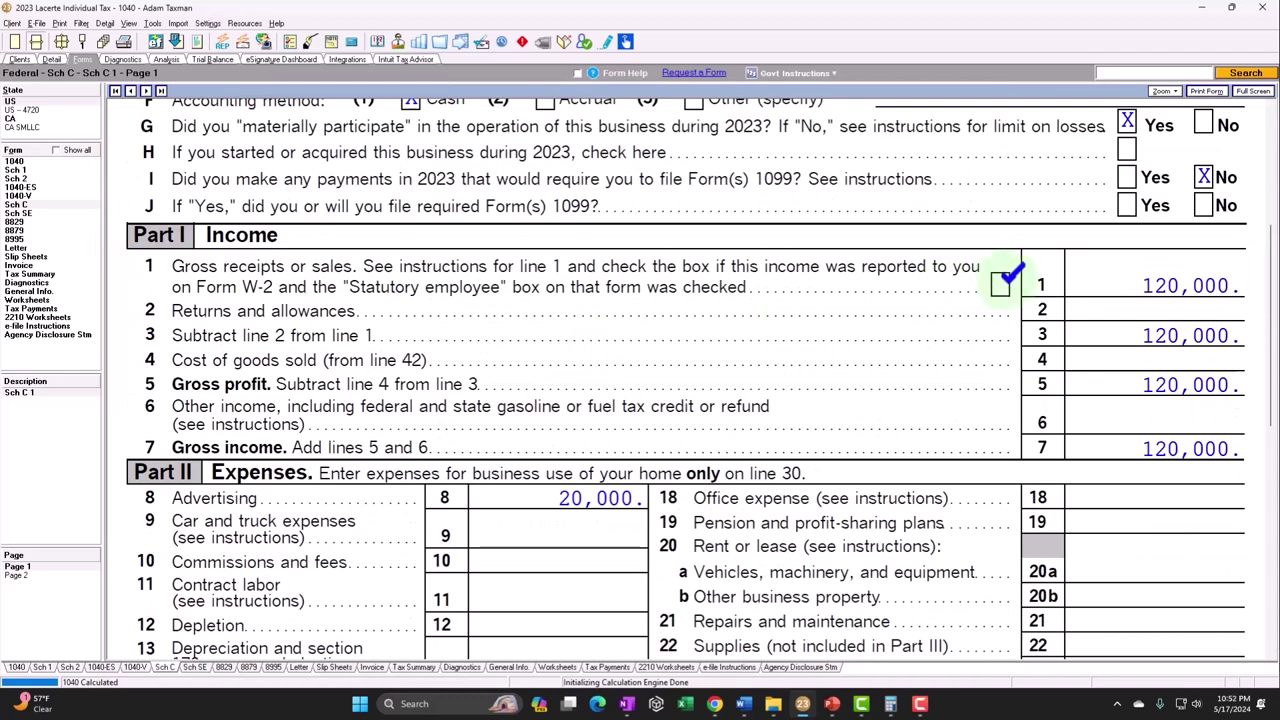
scroll(895, 345, down, 2)
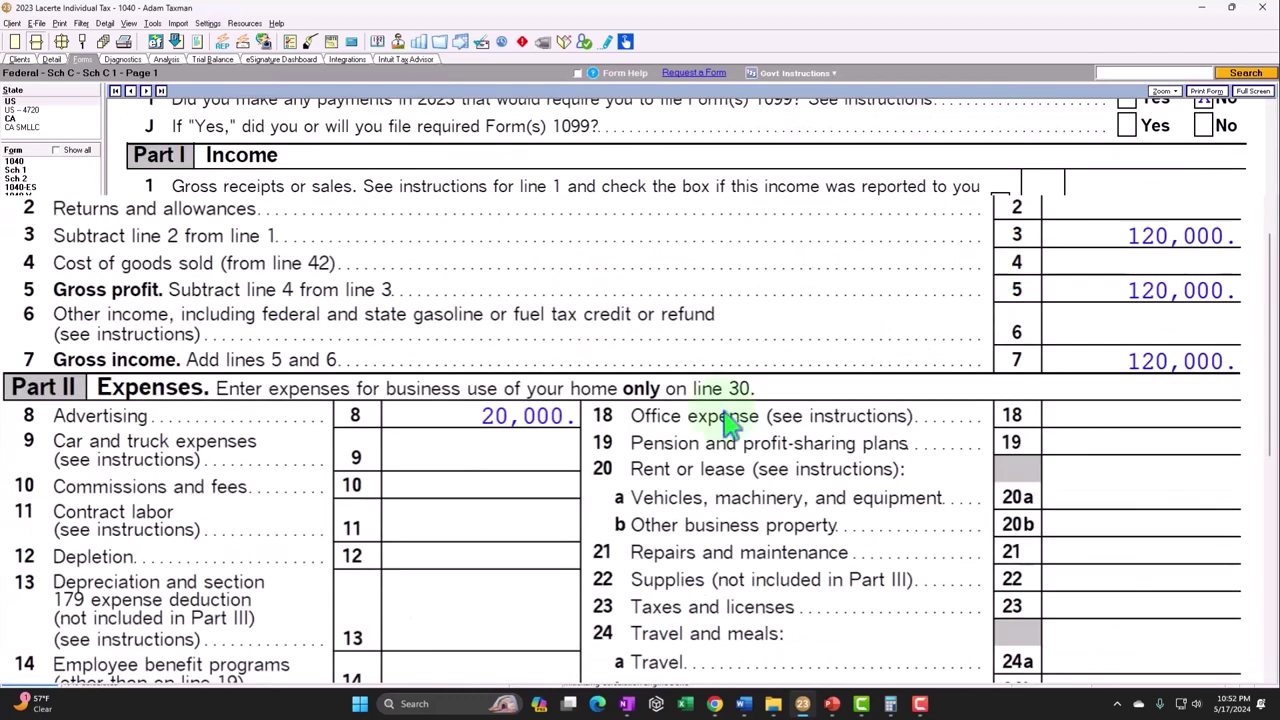
scroll(612, 465, down, 10)
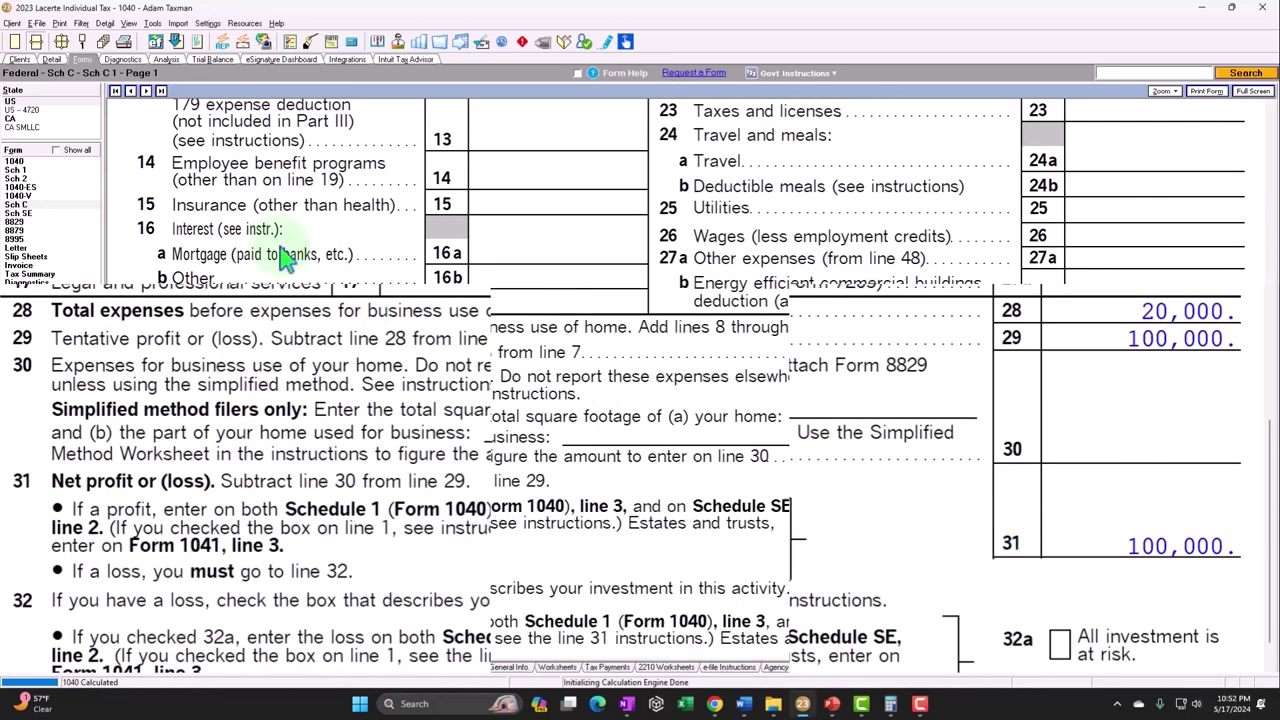
Trace the business income from Schedule 1 line 3 to line 8 of Form 1040 page 1.
click(30, 192)
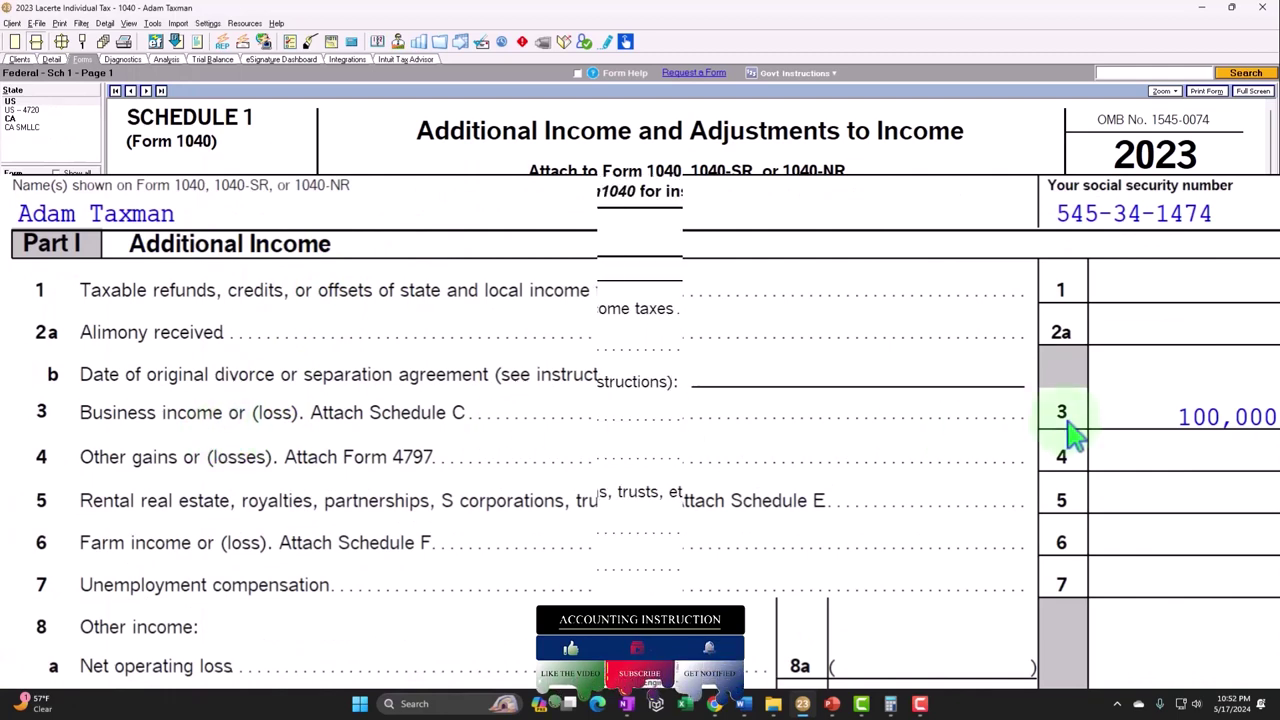
click(20, 182)
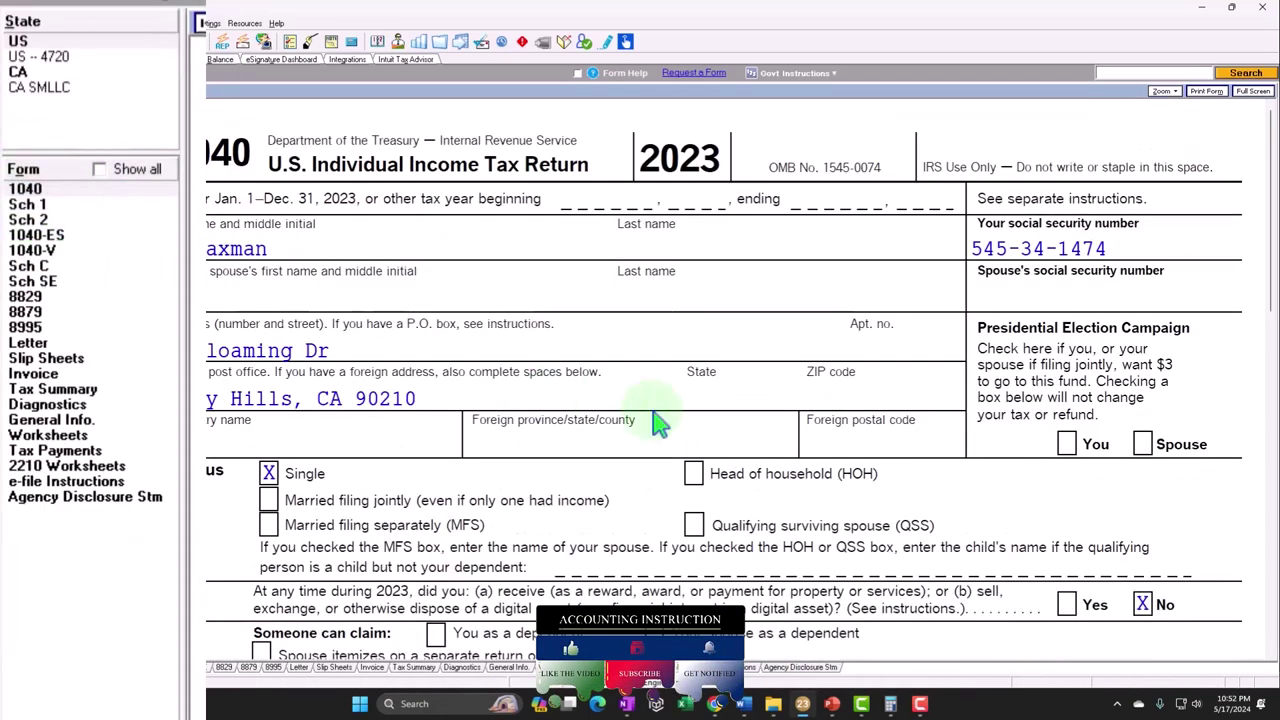
scroll(374, 316, down, 5)
scroll(665, 425, down, 10)
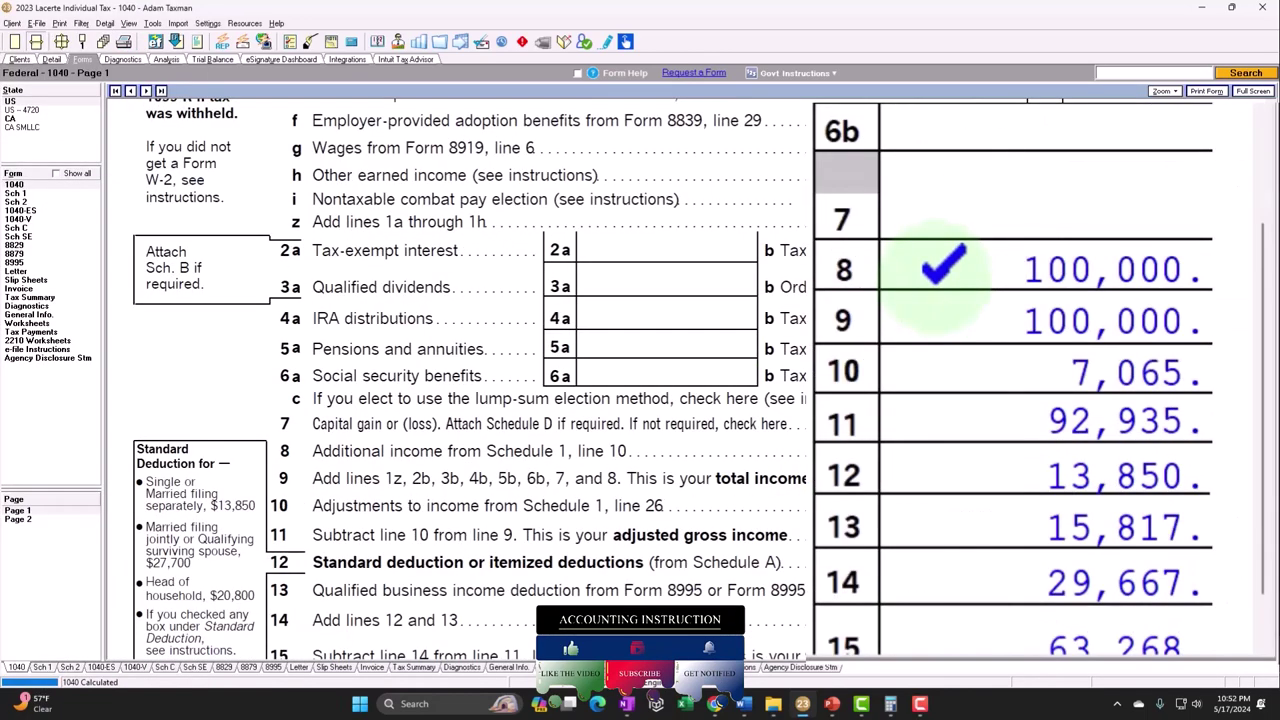
Revisit the Schedule C net profit and follow it into Schedule SE down to the self-employment tax on line 12.
click(18, 227)
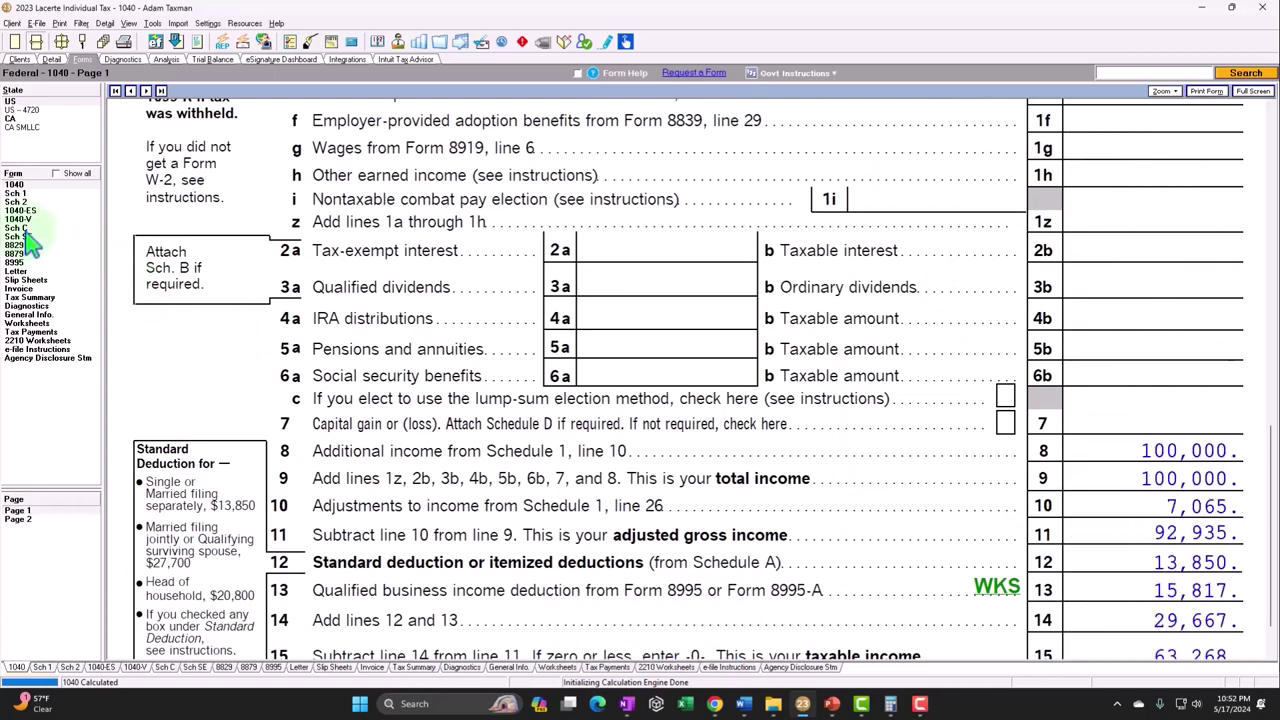
scroll(786, 457, down, 10)
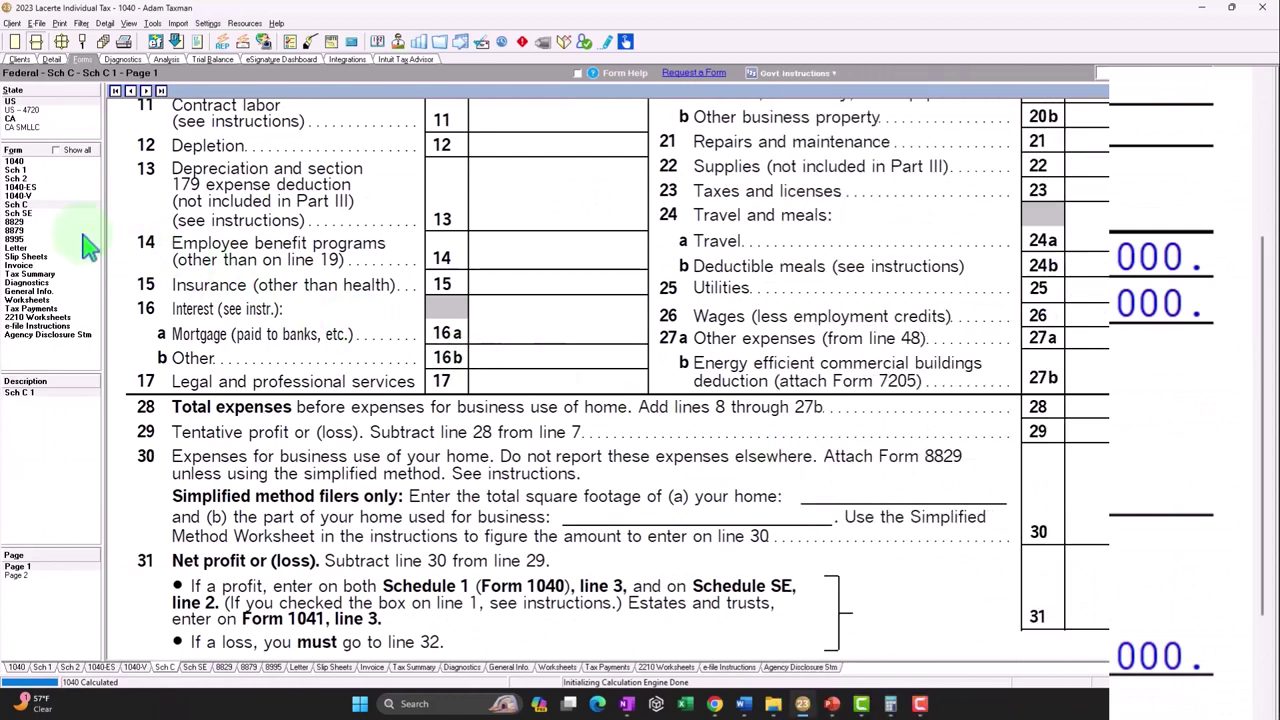
click(33, 214)
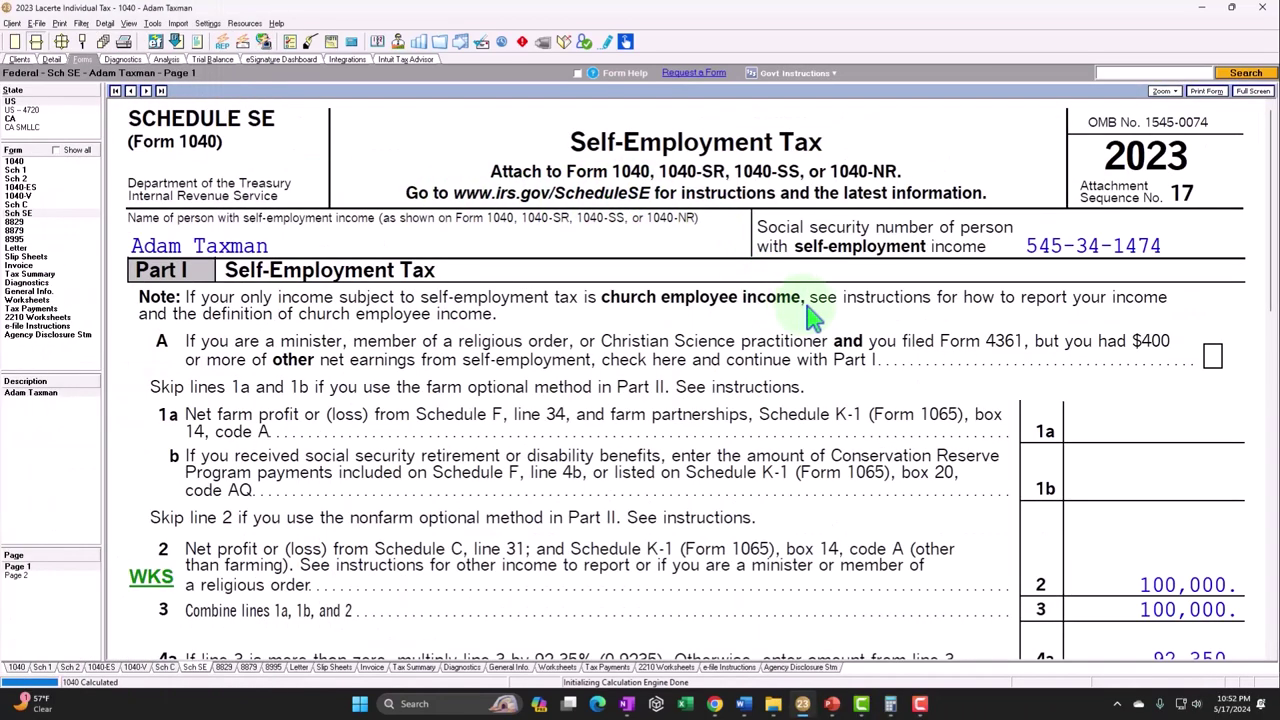
scroll(812, 315, down, 3)
scroll(812, 315, down, 3)
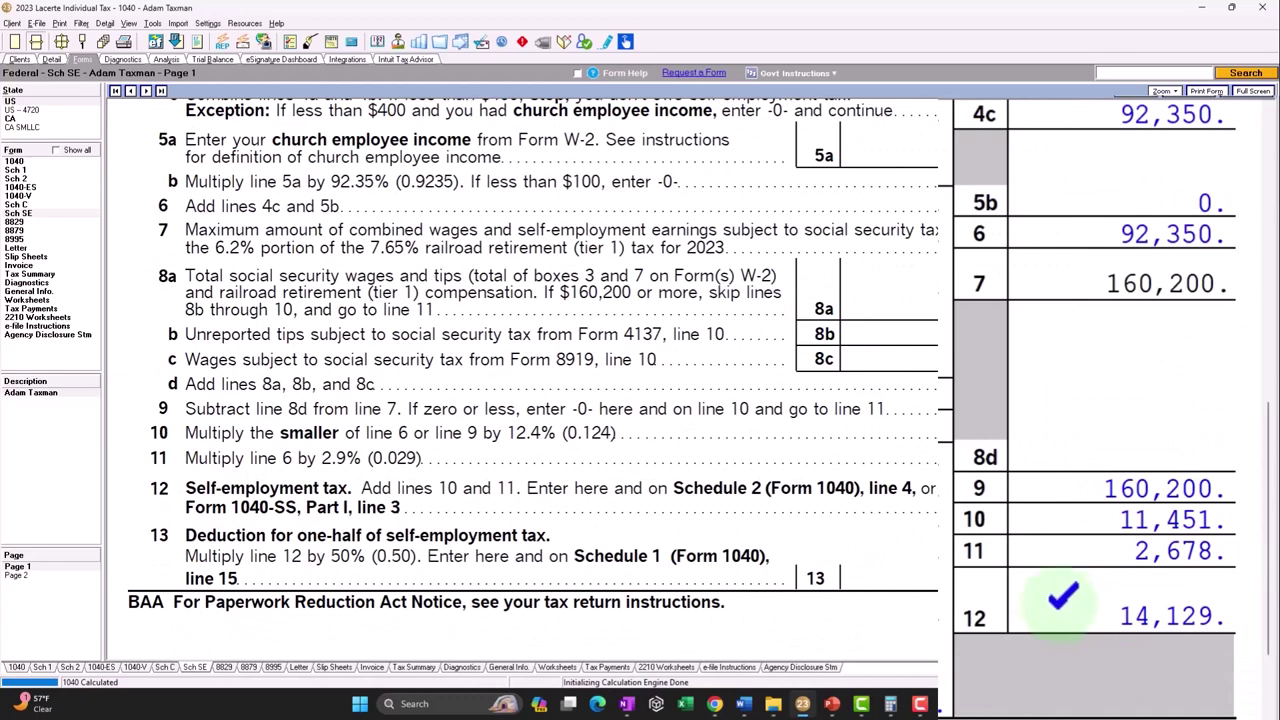
Trace the self-employment tax from Schedule 2 line 4 to line 23 on page 2 of Form 1040.
click(16, 178)
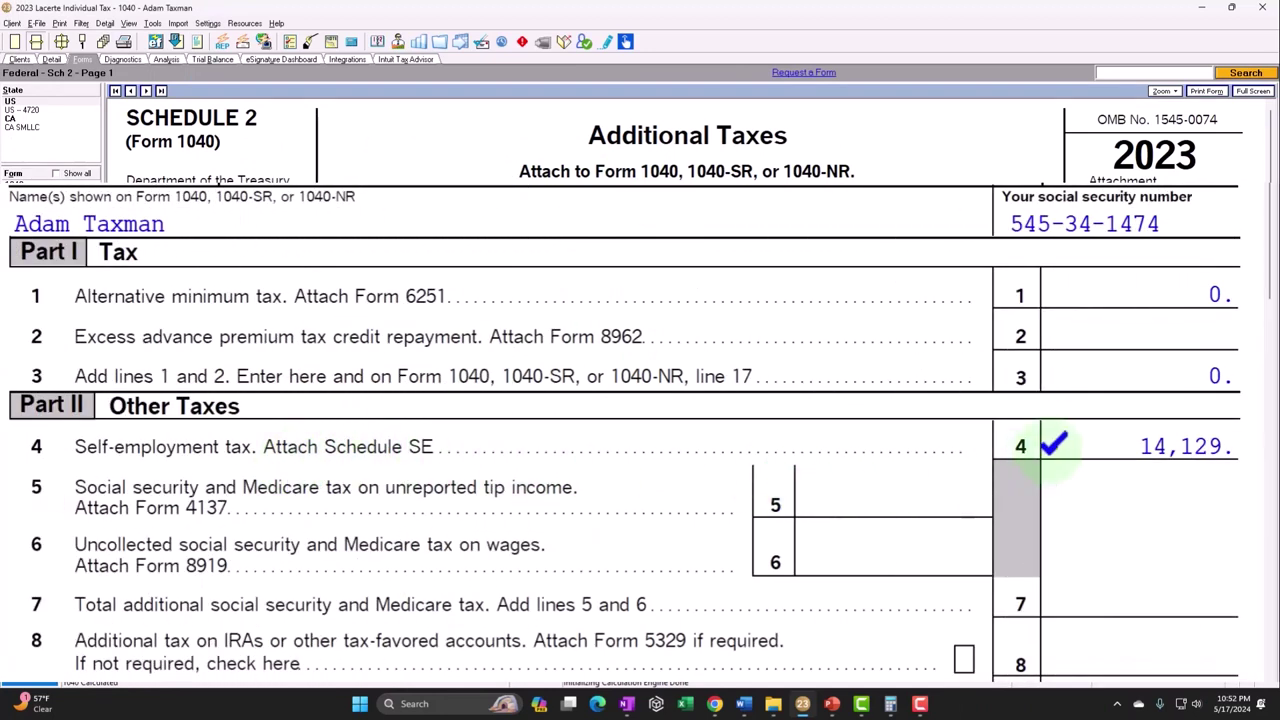
click(1057, 444)
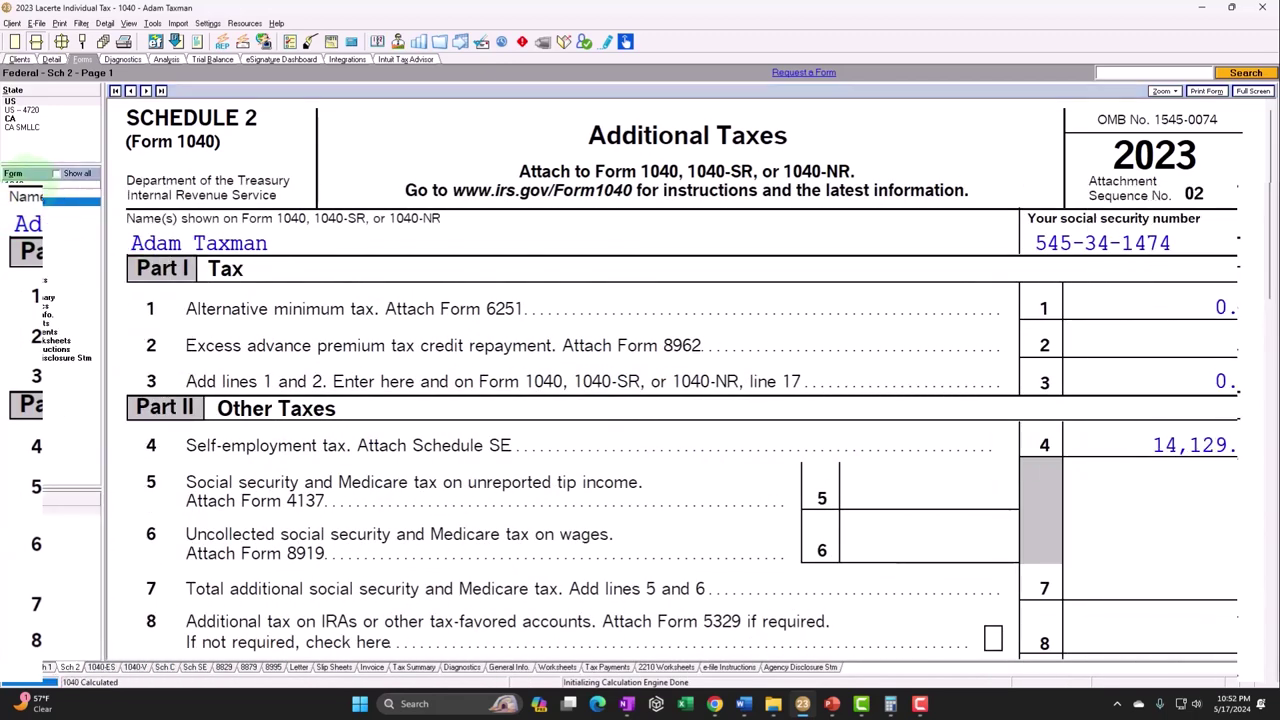
click(20, 183)
click(25, 522)
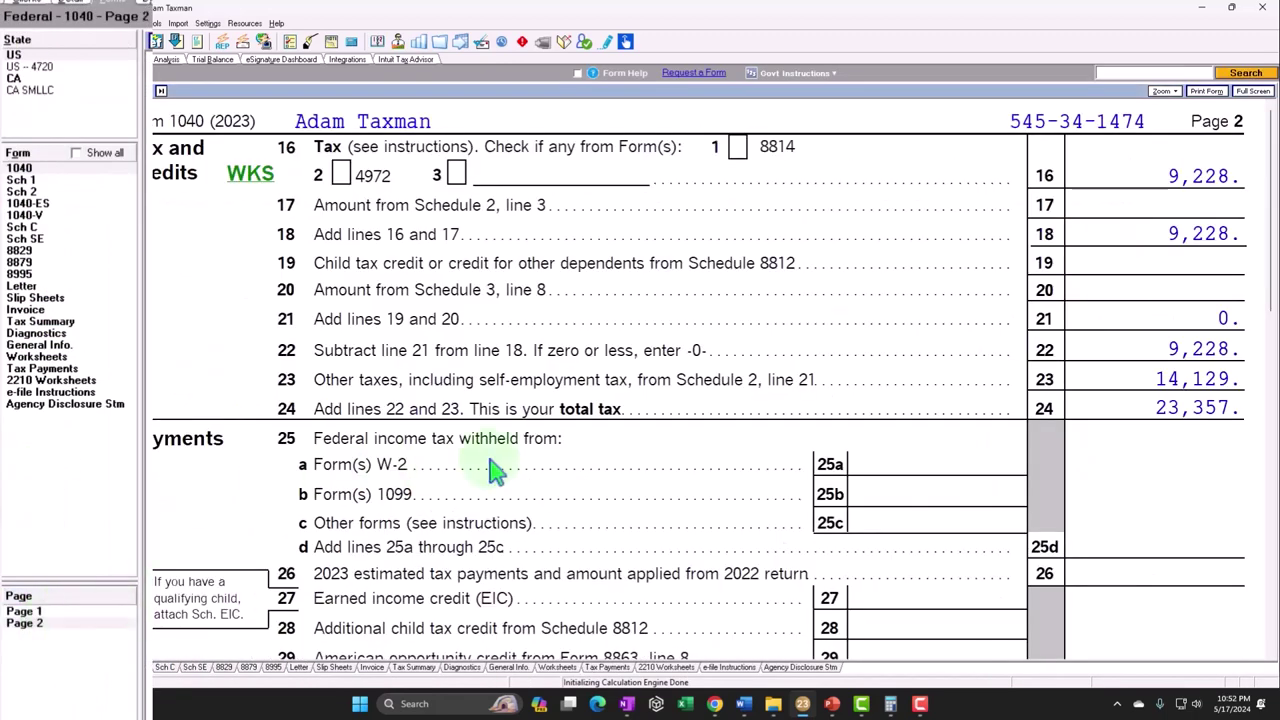
click(1119, 366)
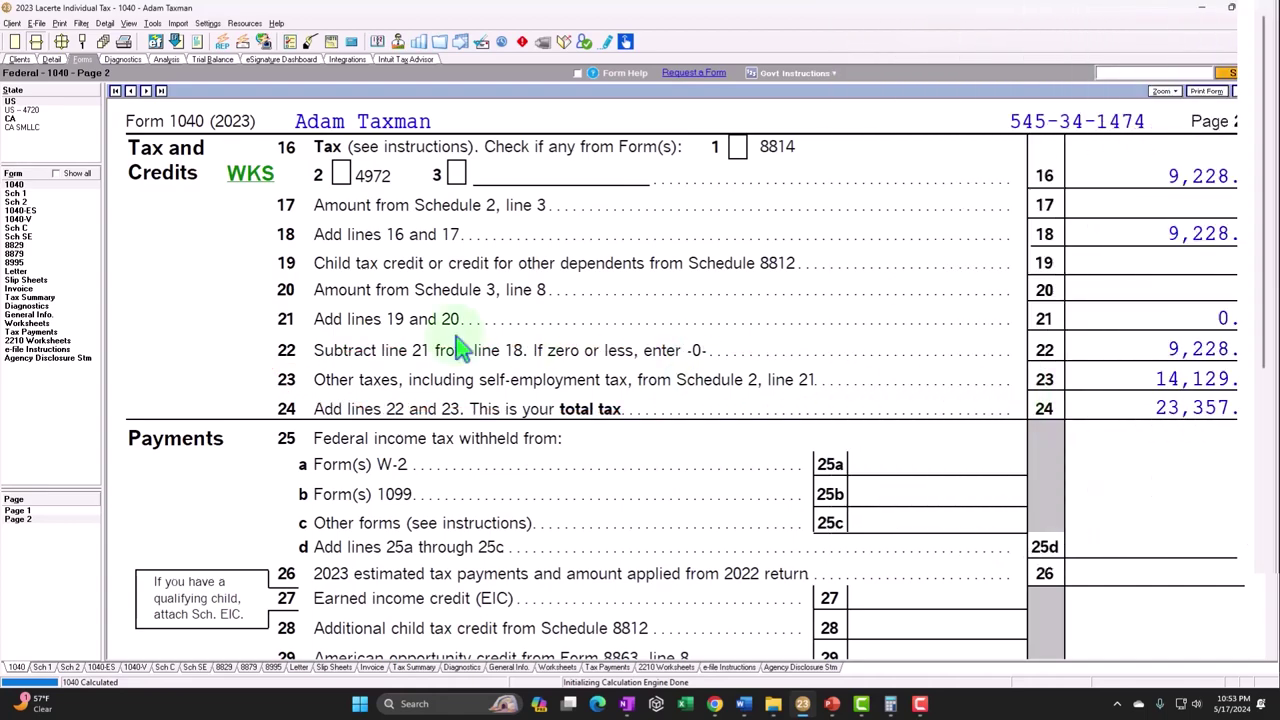
Trace the one-half self-employment tax deduction from Schedule SE line 13 to line 15 on page 2 of Schedule 1.
click(20, 237)
scroll(620, 409, down, 10)
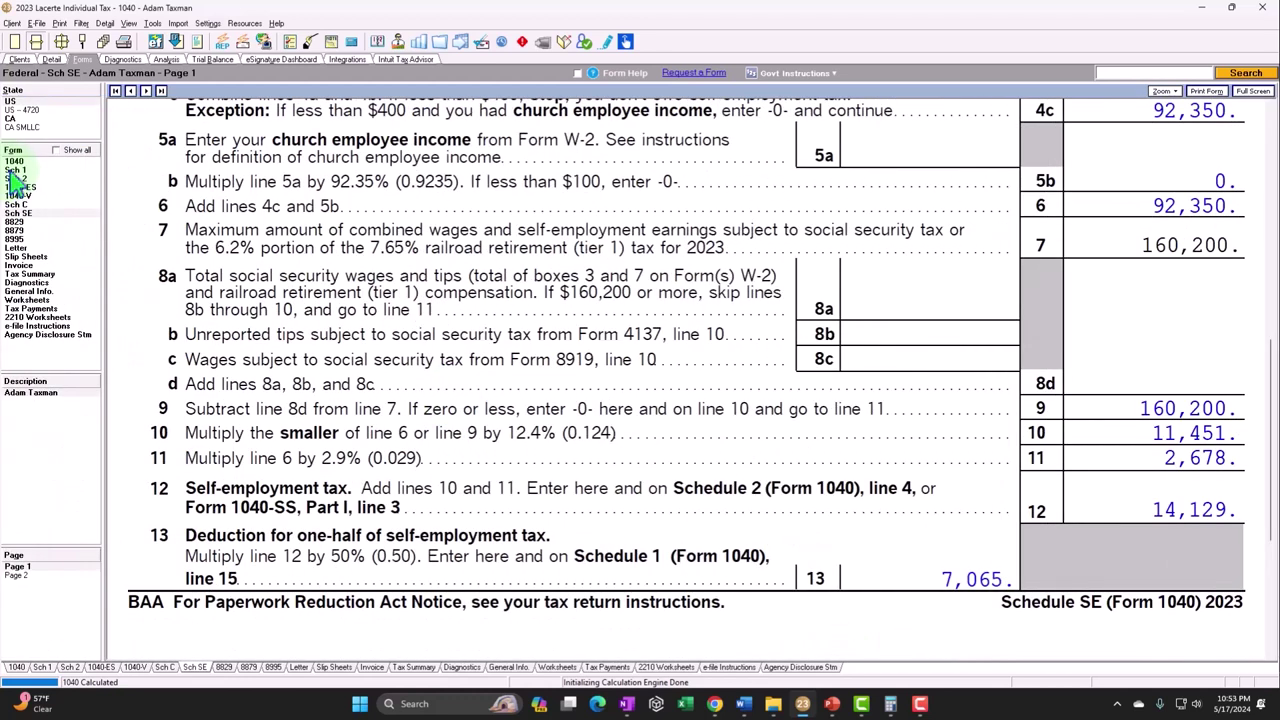
click(13, 171)
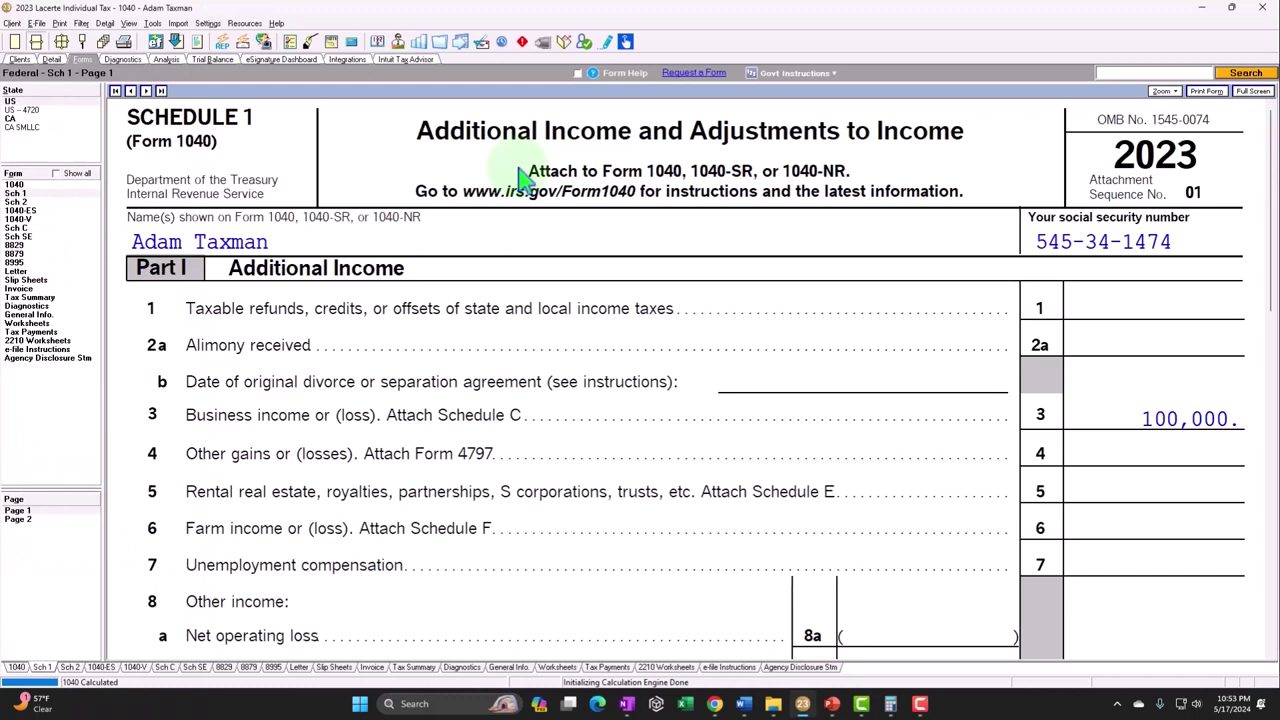
click(18, 521)
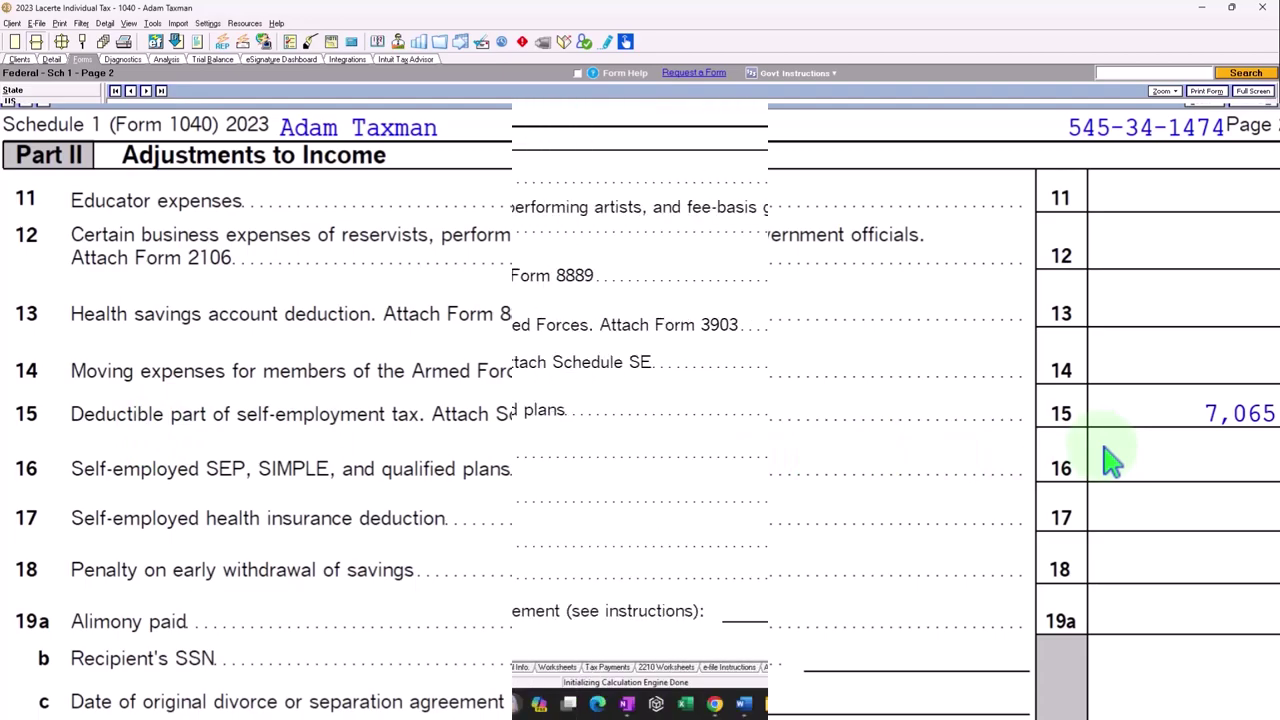
Review the adjustments, deductions and taxable income on Form 1040 page 1, and the total tax on page 2.
click(38, 193)
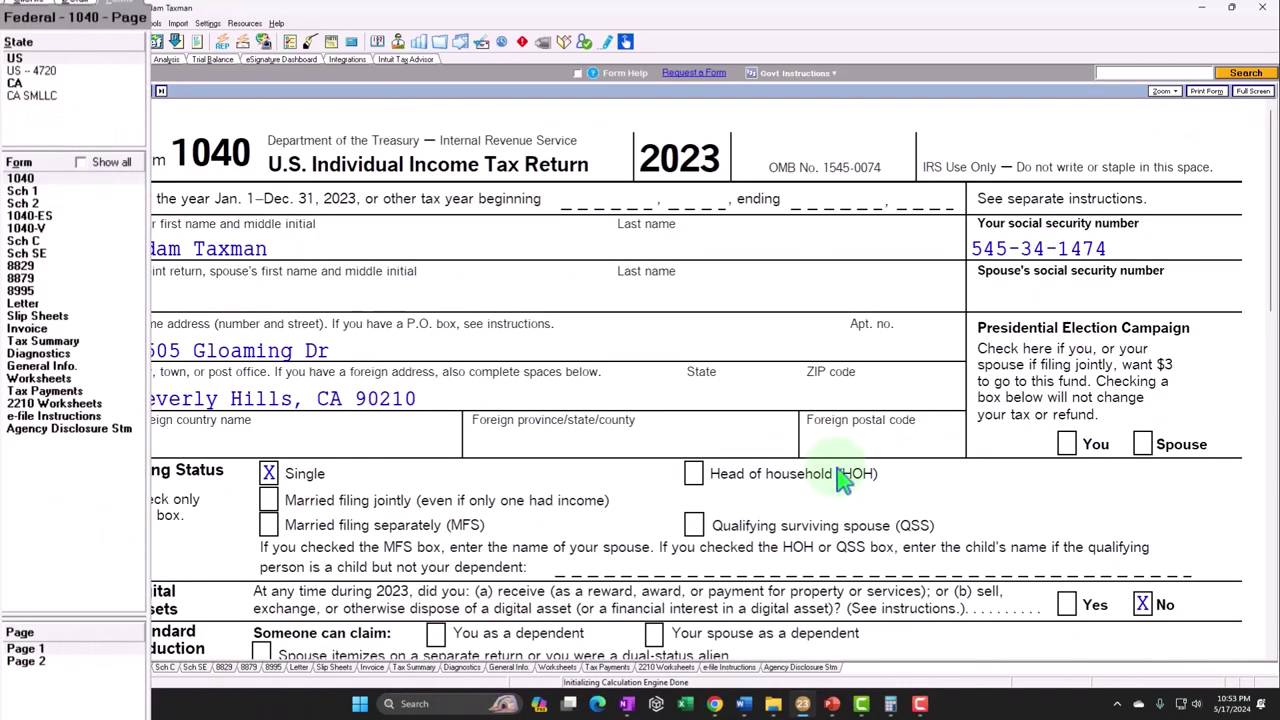
scroll(845, 478, down, 12)
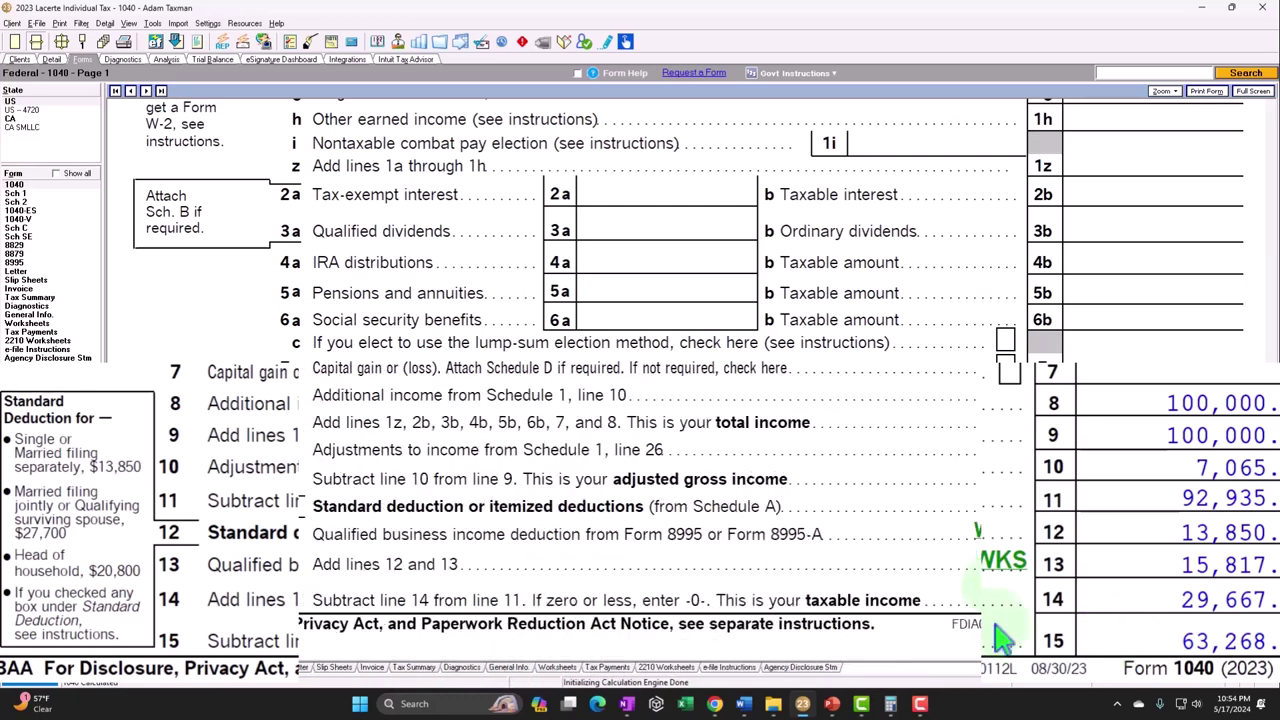
click(45, 519)
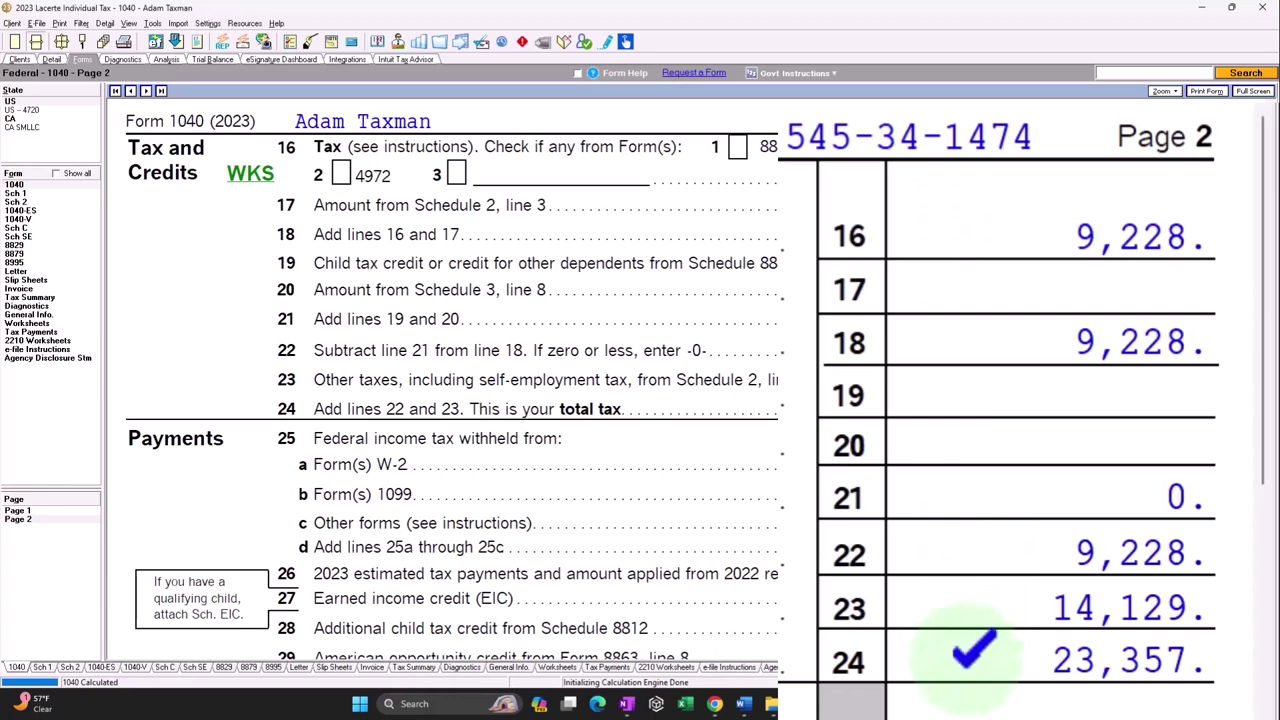
Review the Qualified Business Income worksheet behind line 13 of Form 1040 page 1, and close it.
click(30, 511)
scroll(660, 455, down, 5)
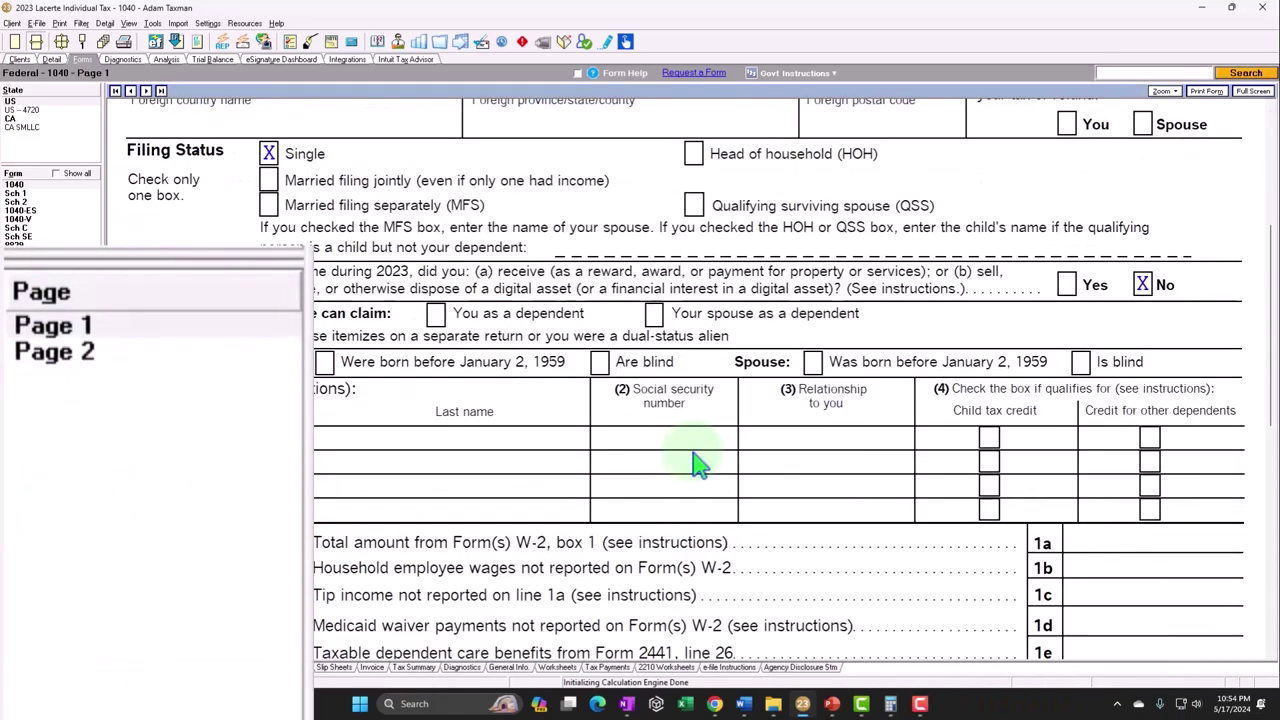
scroll(697, 462, down, 10)
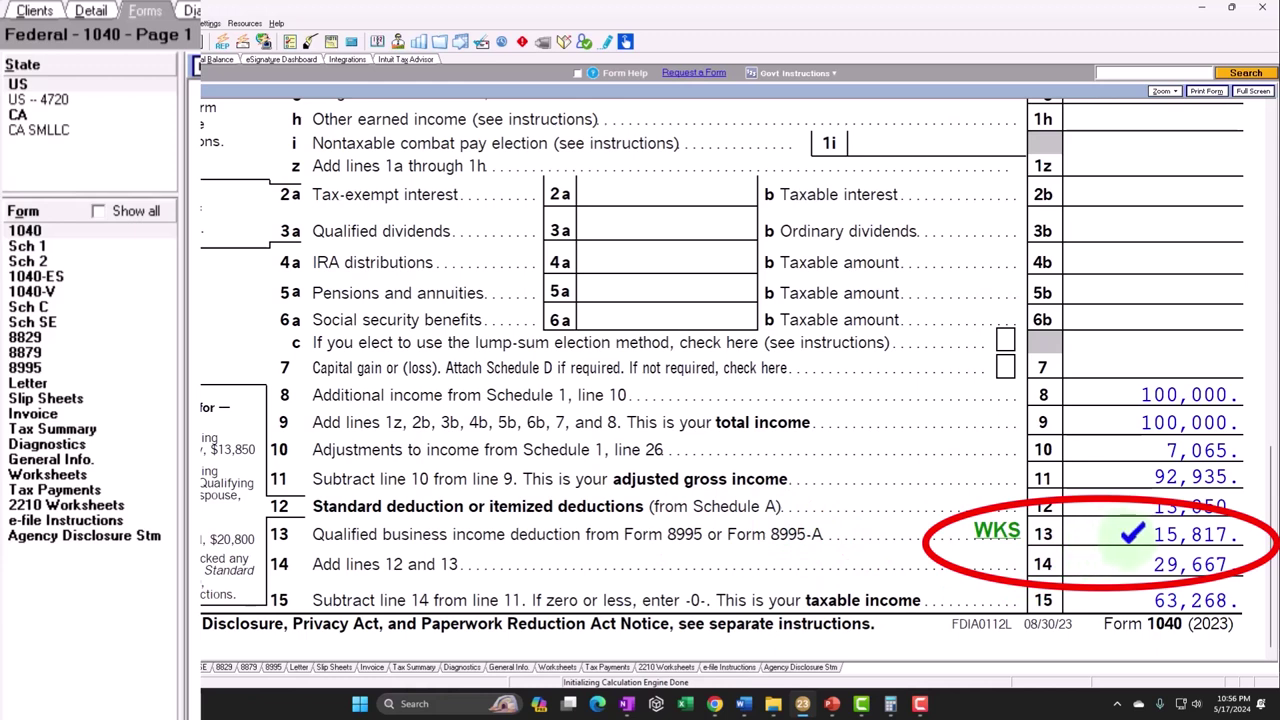
double_click(1000, 535)
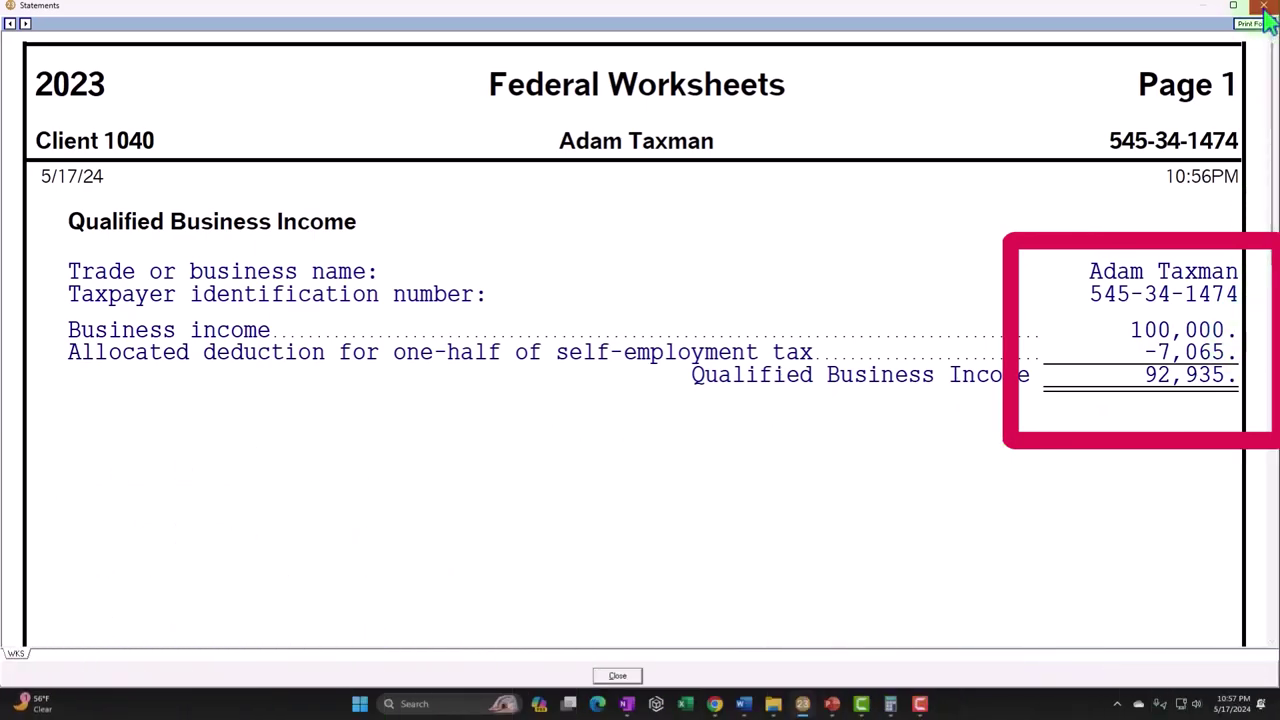
click(1265, 10)
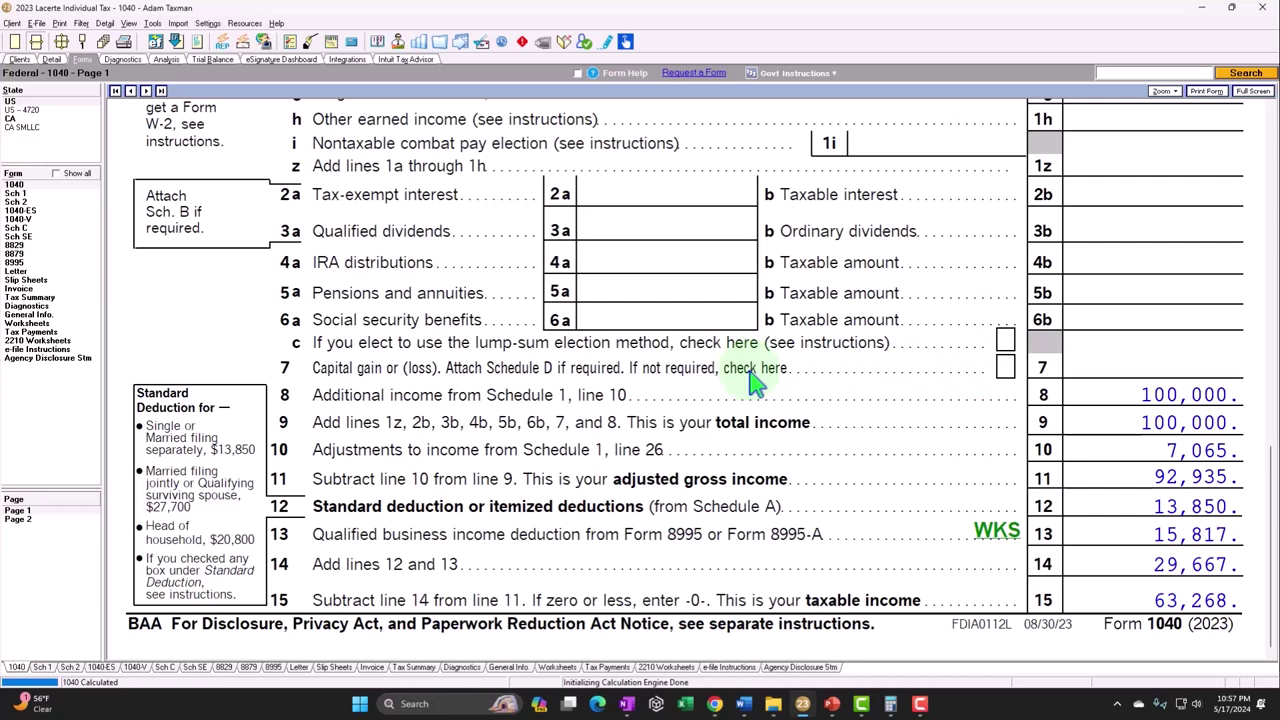
Switch to Calculator, place it over the form in compact keep-on-top mode, and clear its value.
click(890, 703)
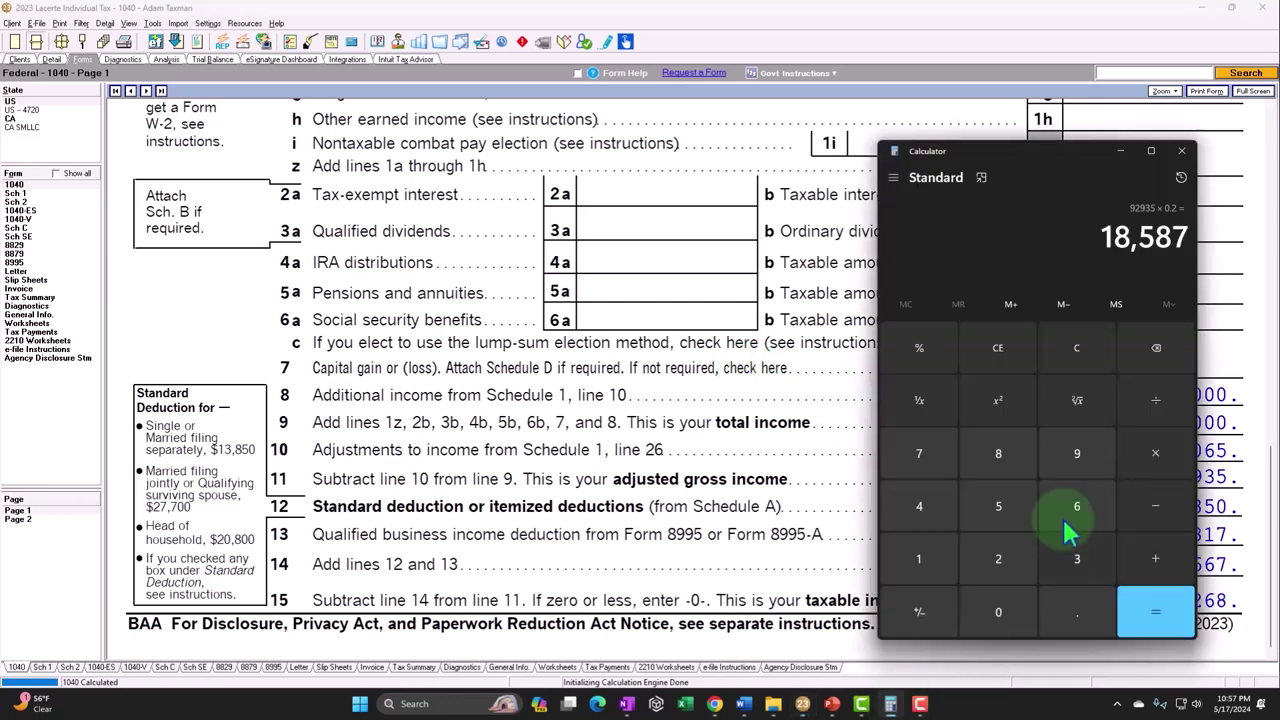
drag(1066, 161, 723, 152)
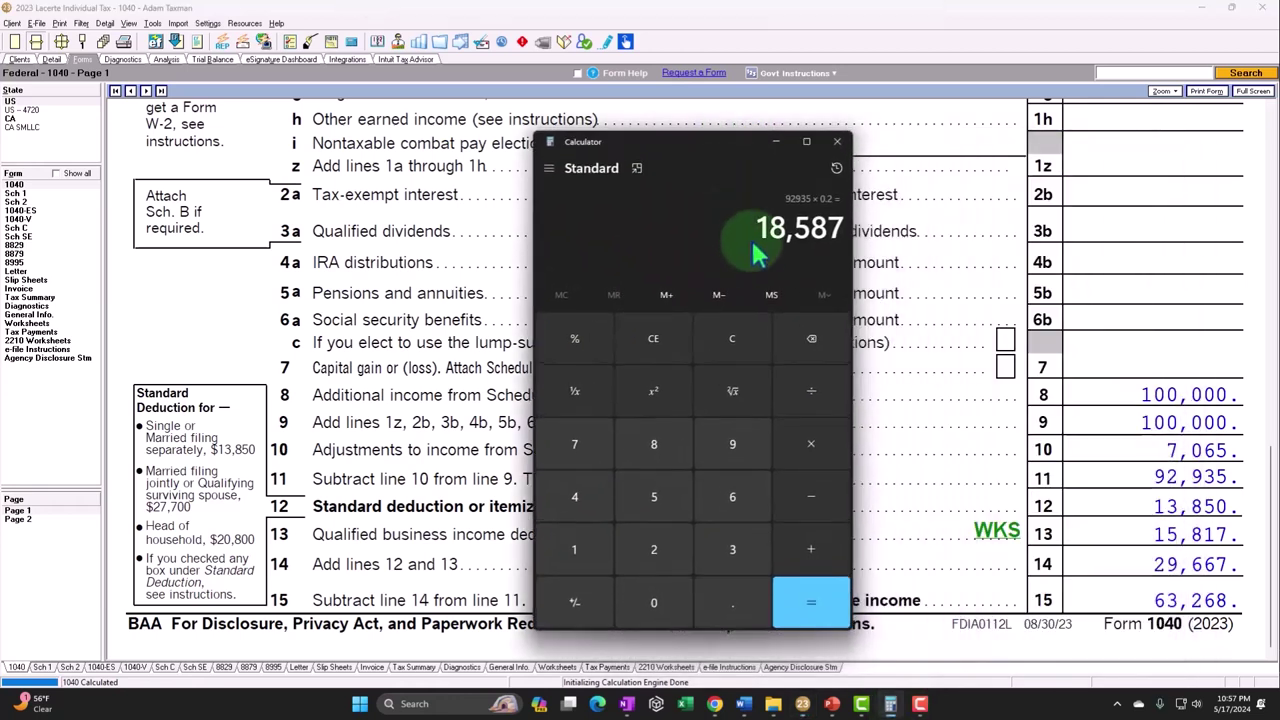
click(636, 170)
drag(1051, 37, 605, 170)
click(630, 226)
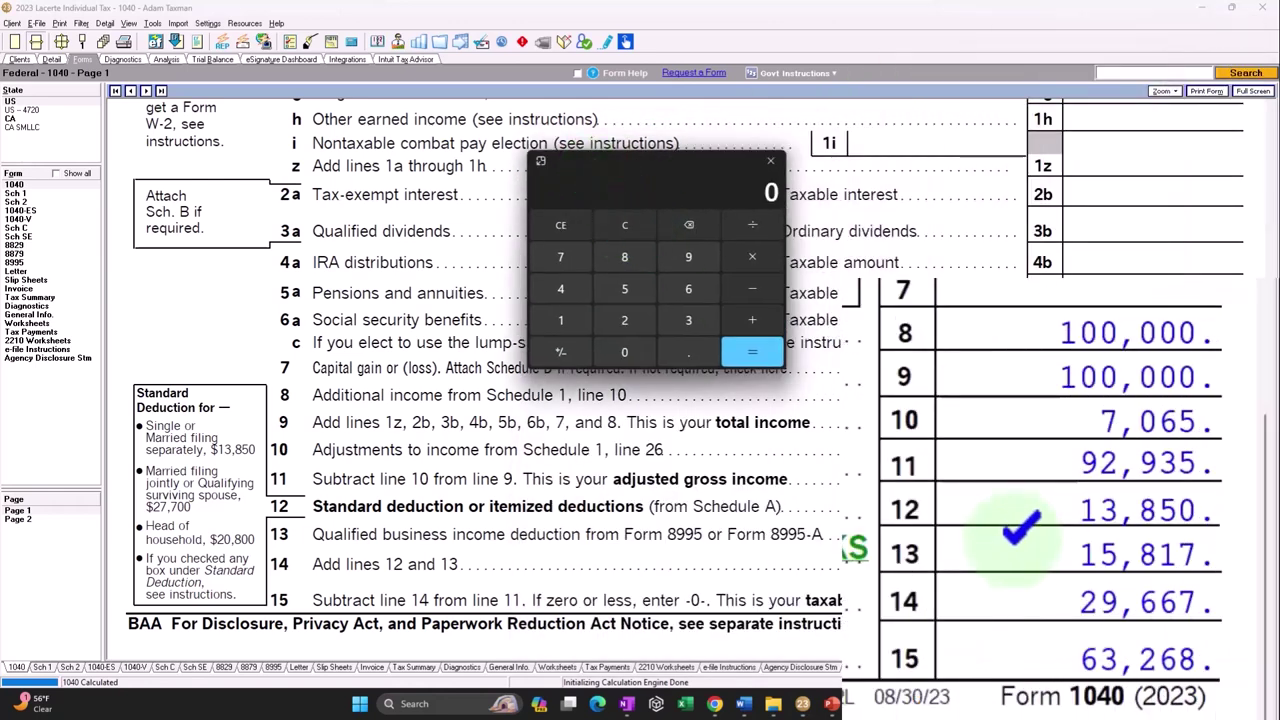
Reopen the line 13 Qualified Business Income worksheet, multiply 92935 by 0.2 in Calculator, and close the worksheet.
click(1000, 545)
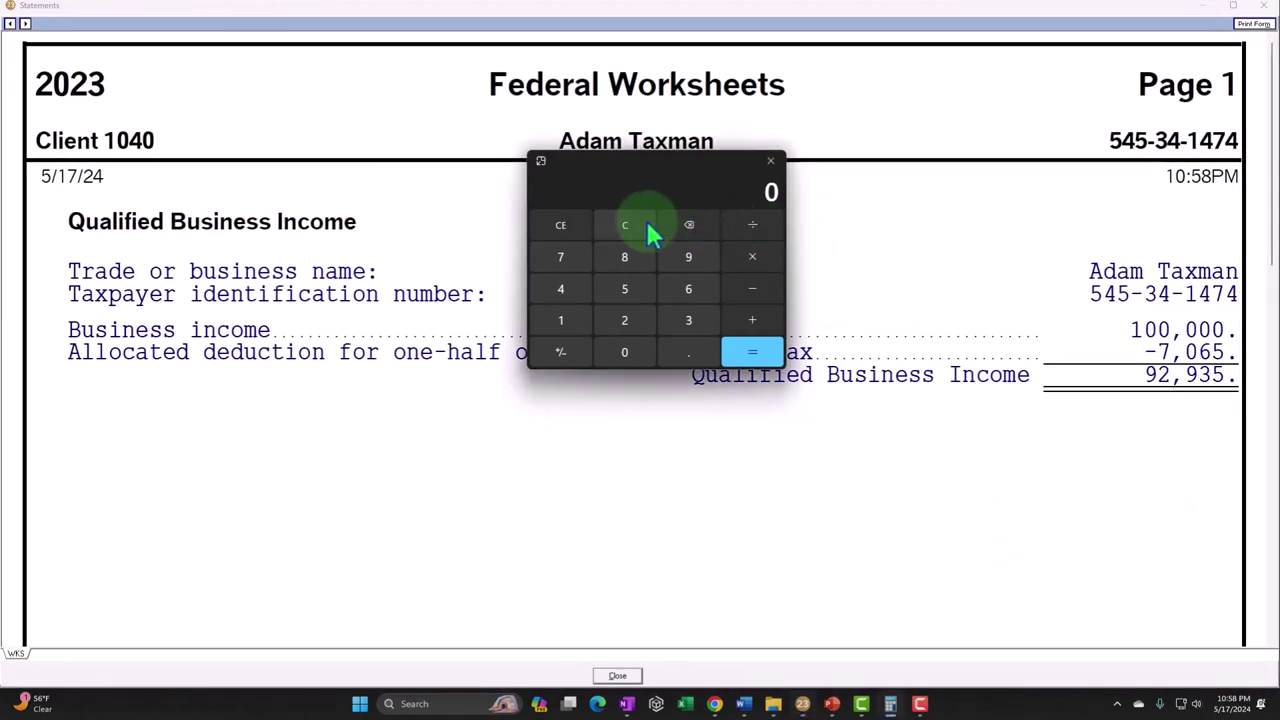
text(92935)
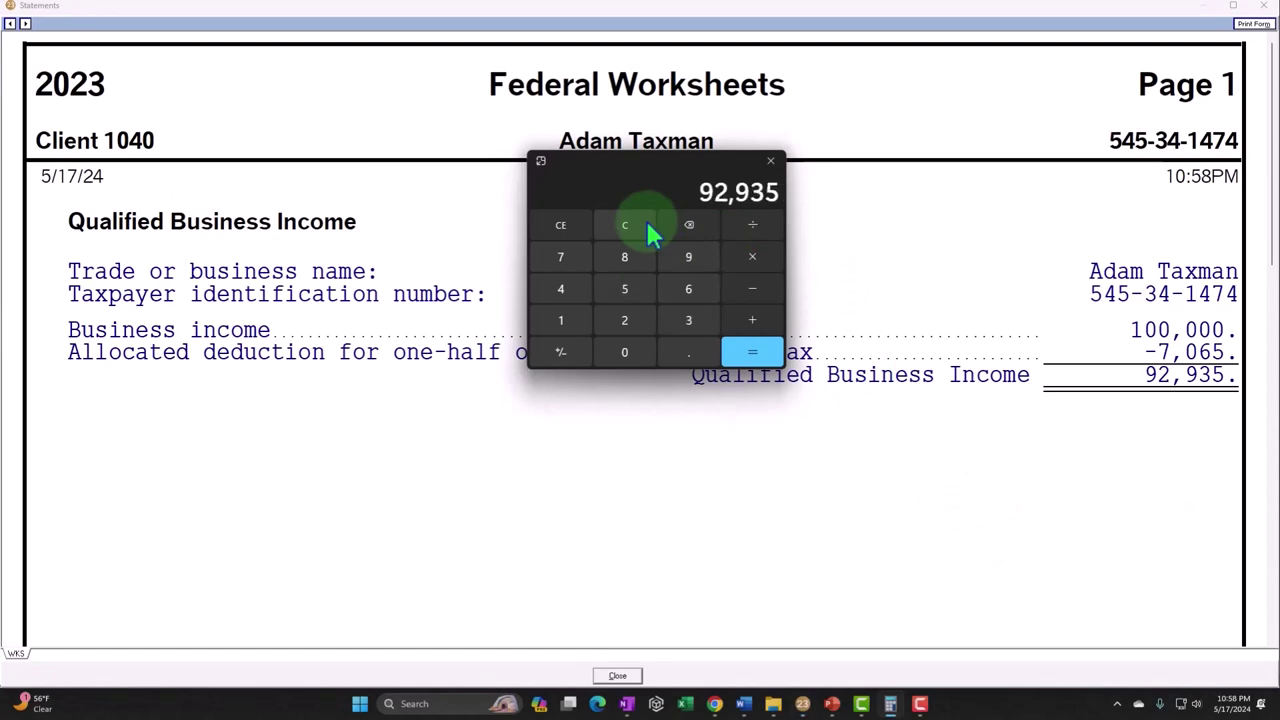
text(*.2)
key(Return)
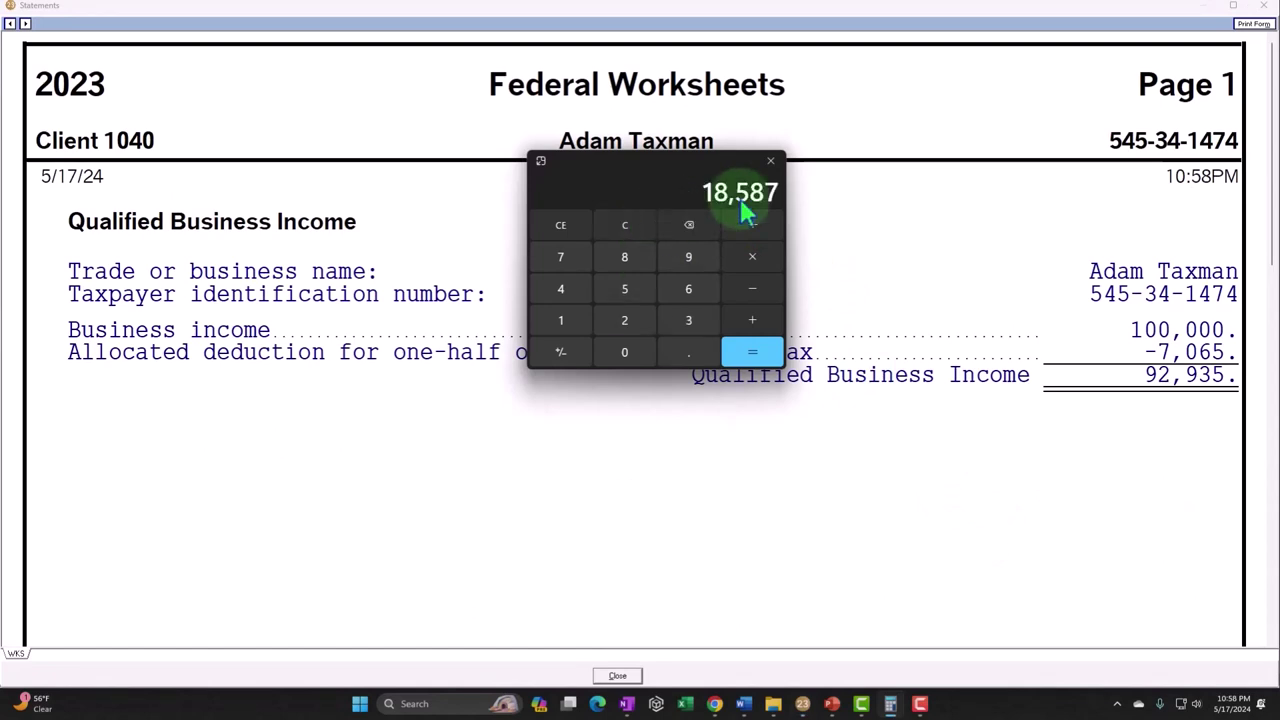
click(1263, 5)
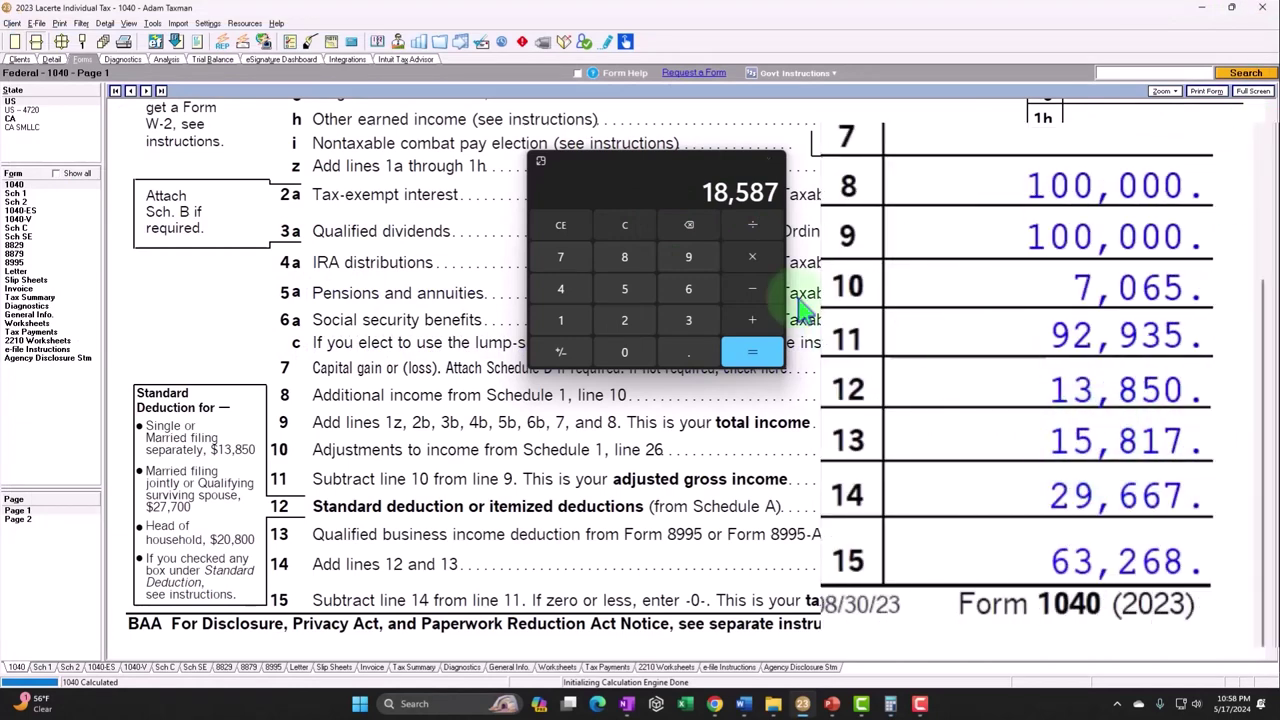
Move Calculator off the form and review the simplified deduction computation on Form 8995, from line 1 through the income limitation.
drag(647, 166, 1279, 40)
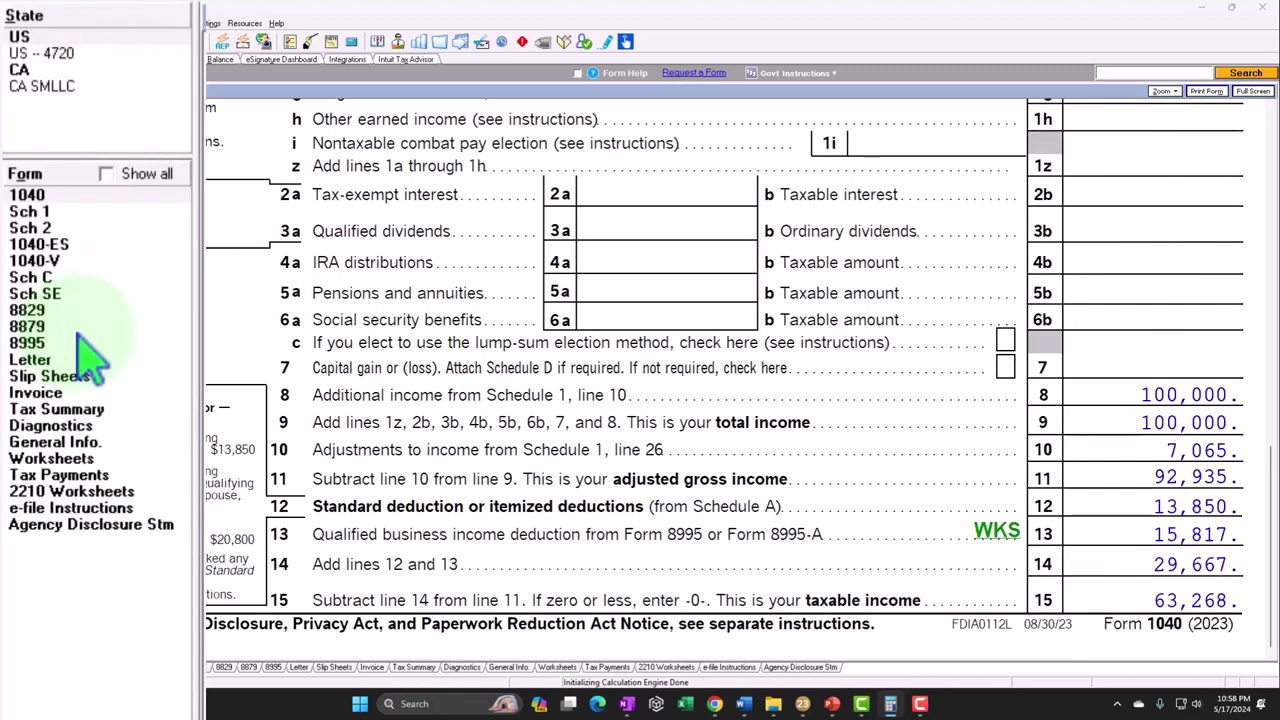
click(80, 343)
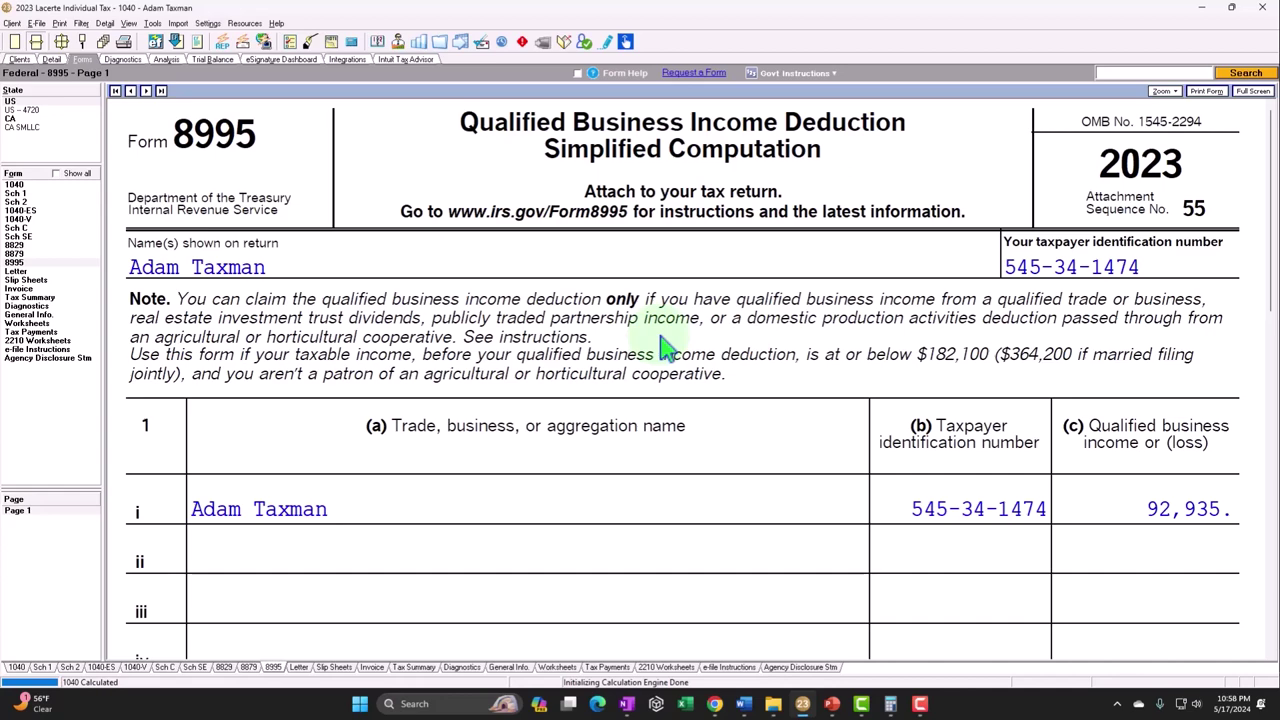
scroll(664, 345, down, 4)
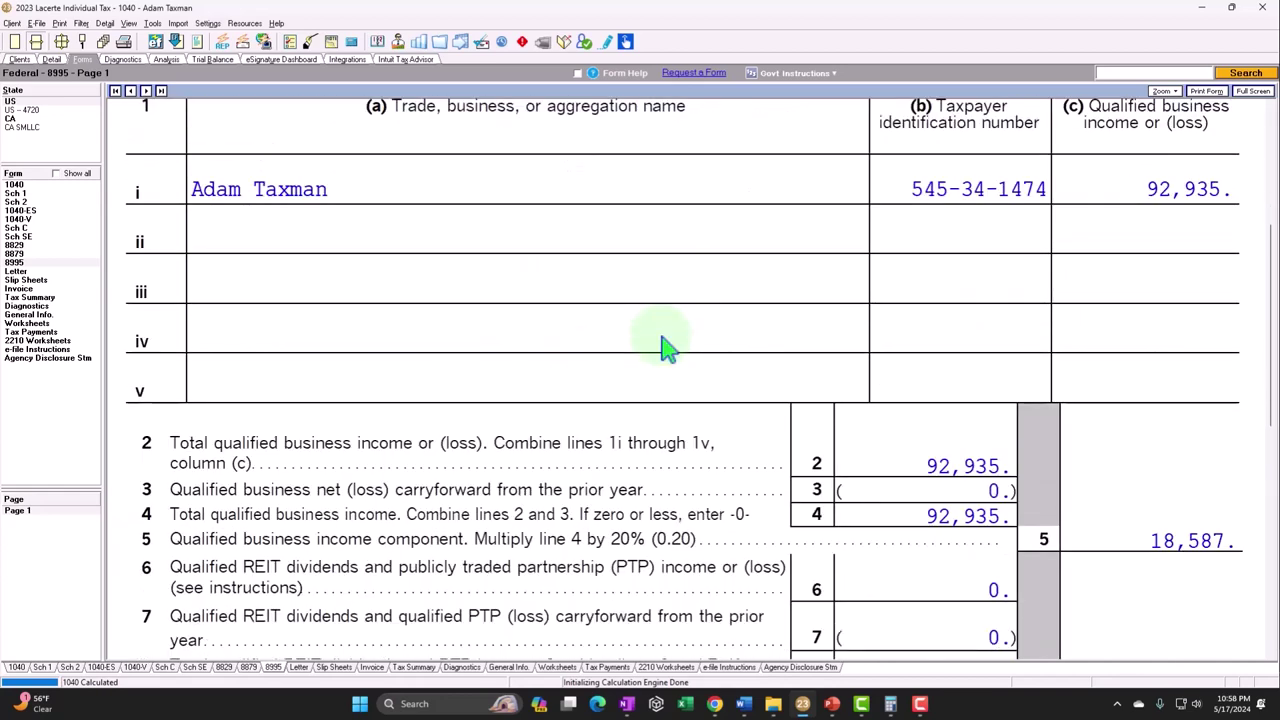
scroll(664, 345, up, 1)
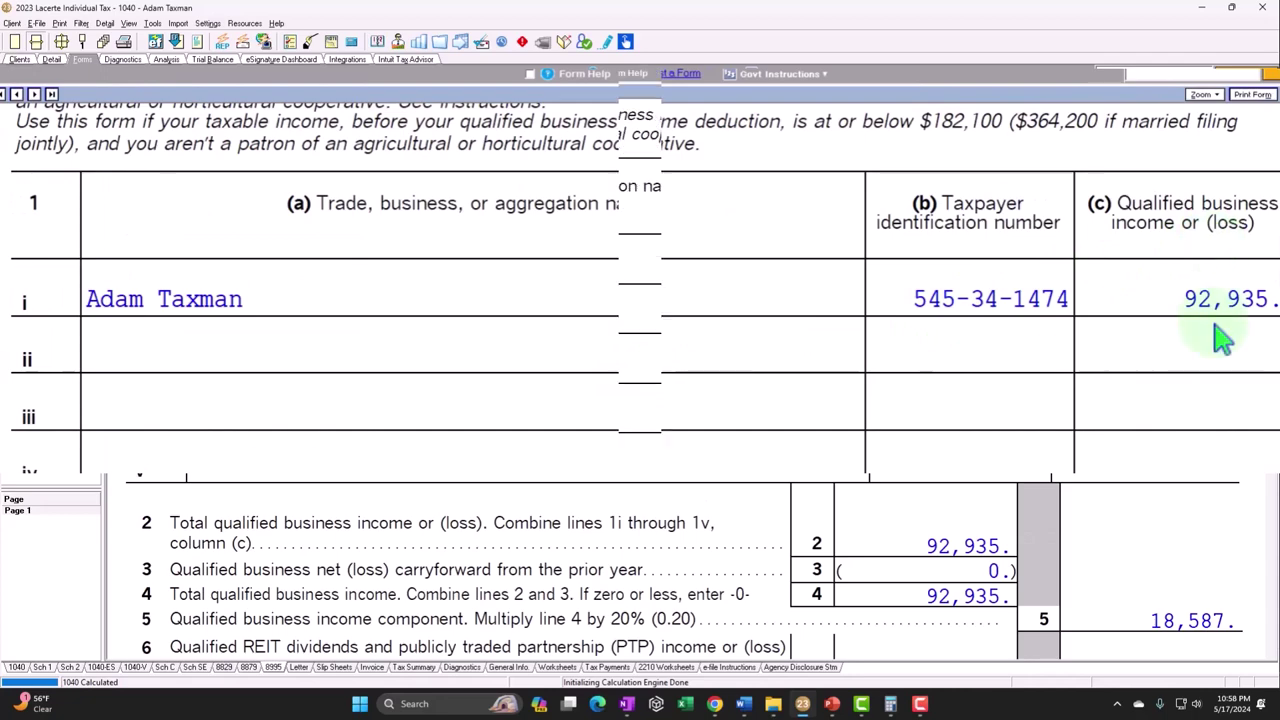
scroll(1222, 338, down, 3)
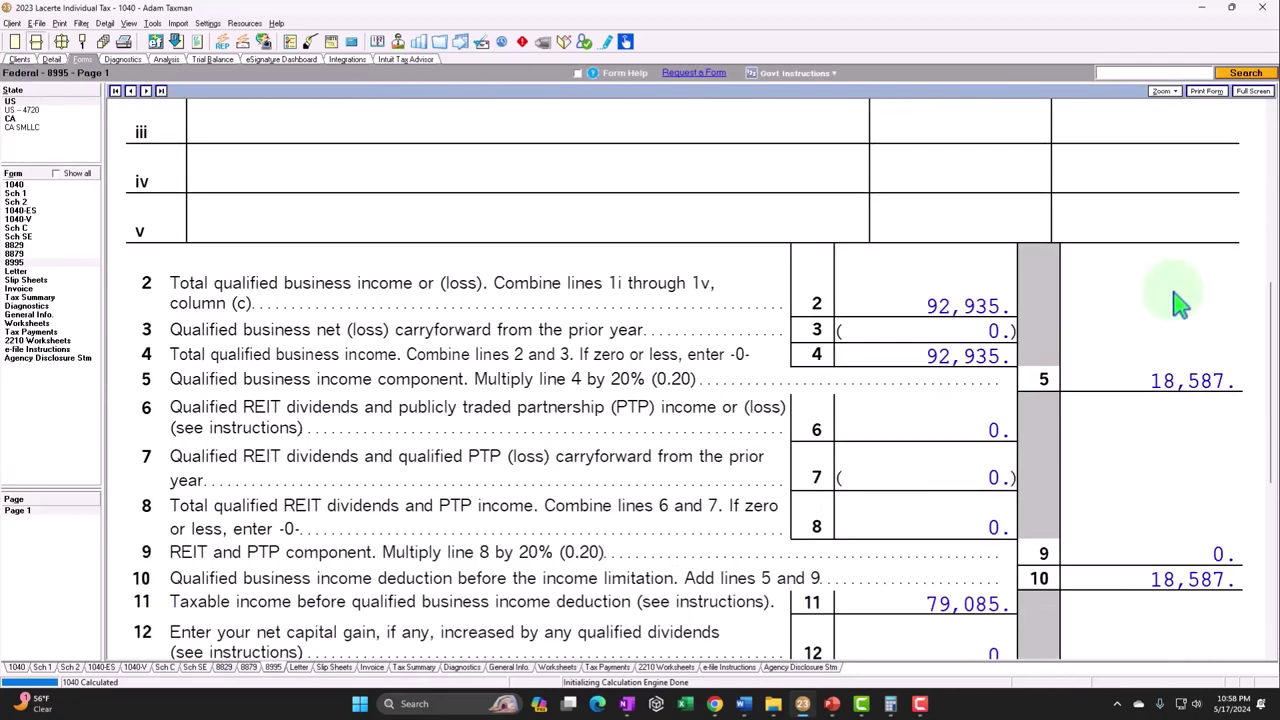
scroll(1090, 340, down, 3)
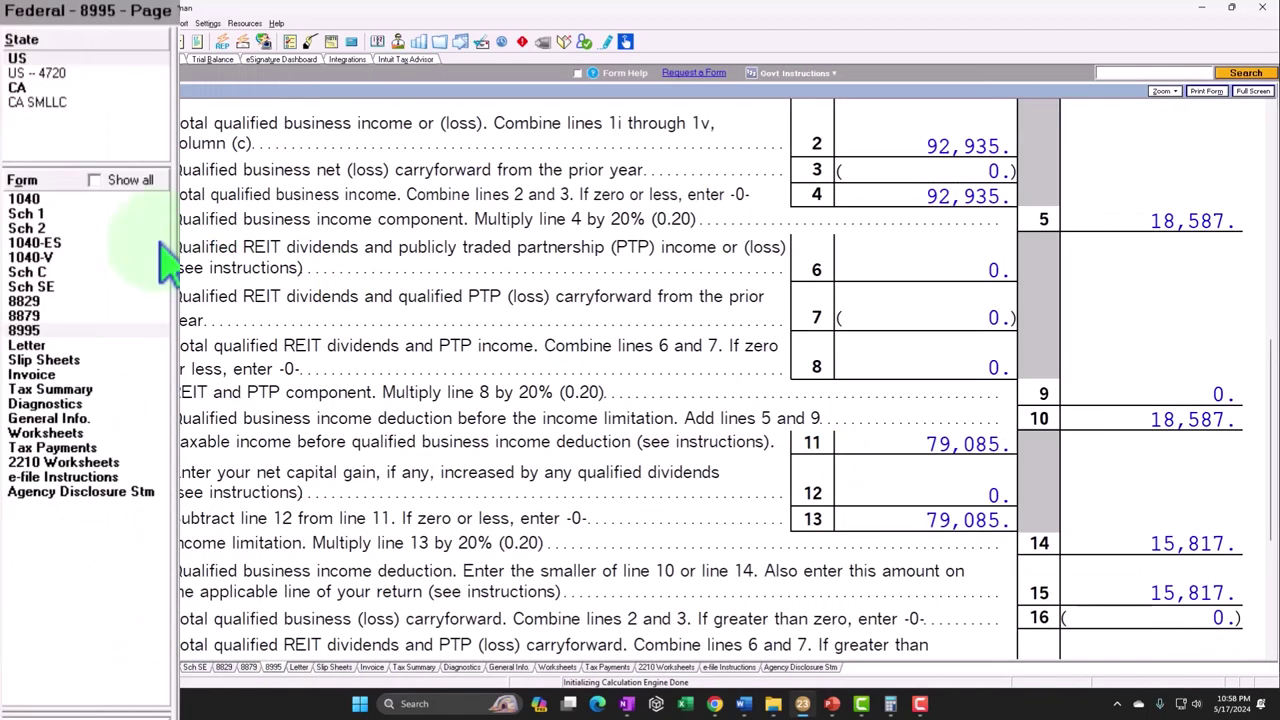
Return to Form 1040 page 1, add 63268 (line 15) and 15817 (line 13) in Calculator, and close it.
click(46, 200)
scroll(851, 371, down, 10)
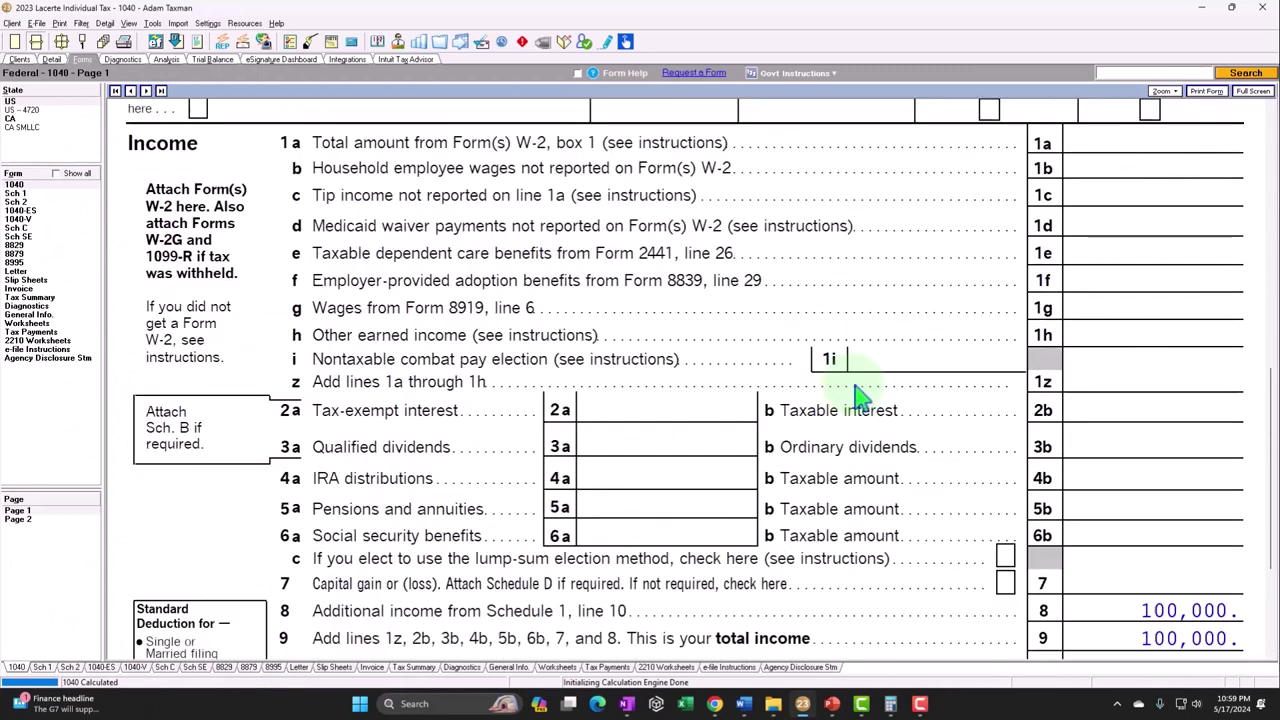
scroll(858, 395, down, 5)
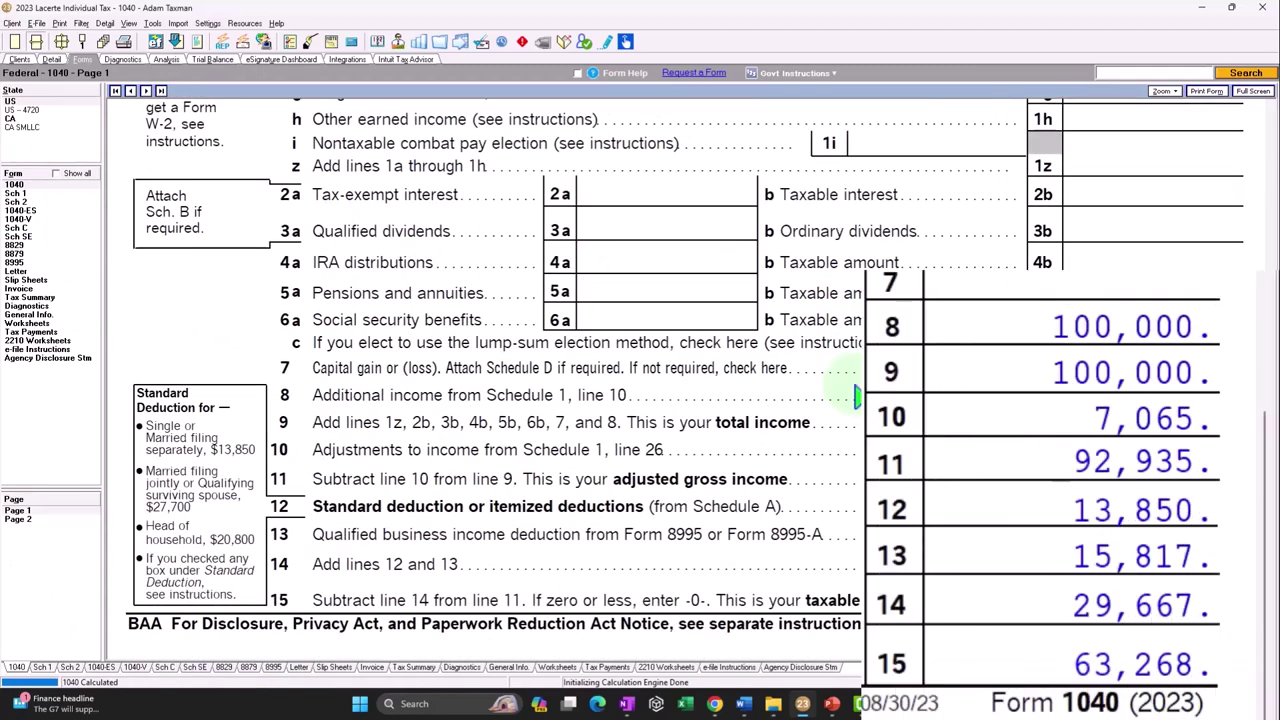
key(XF86Calculator)
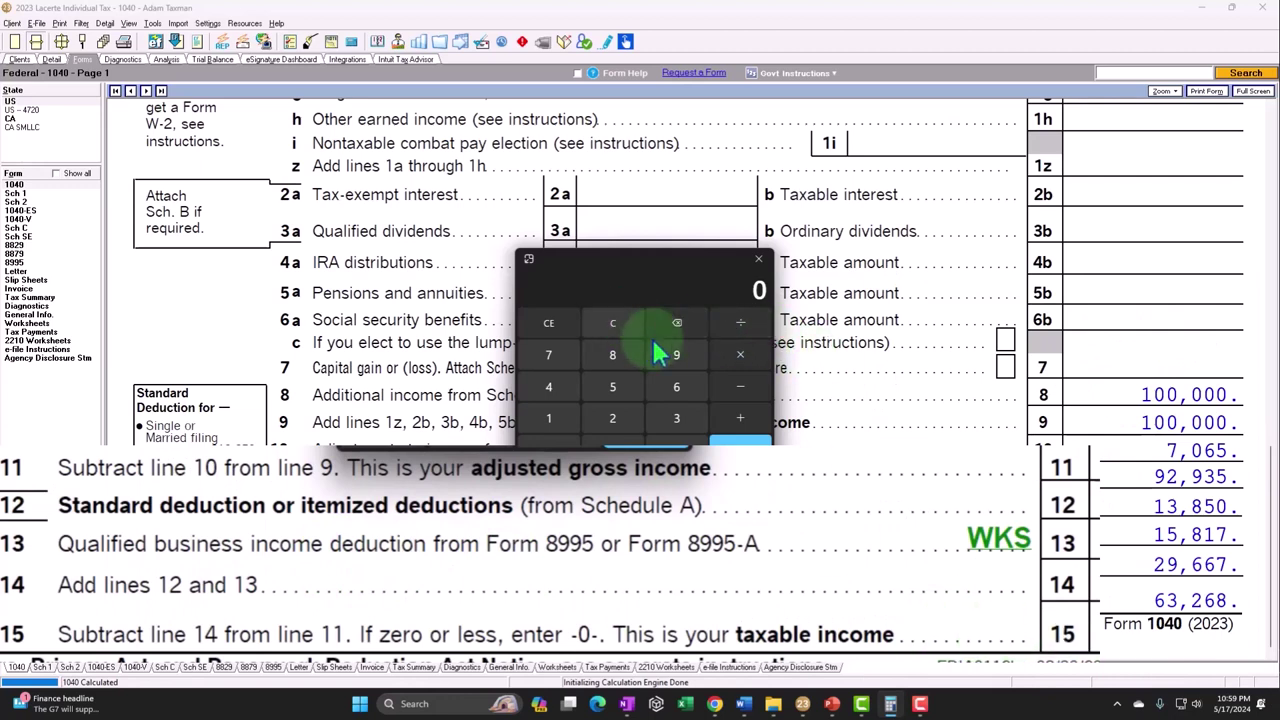
text(63268)
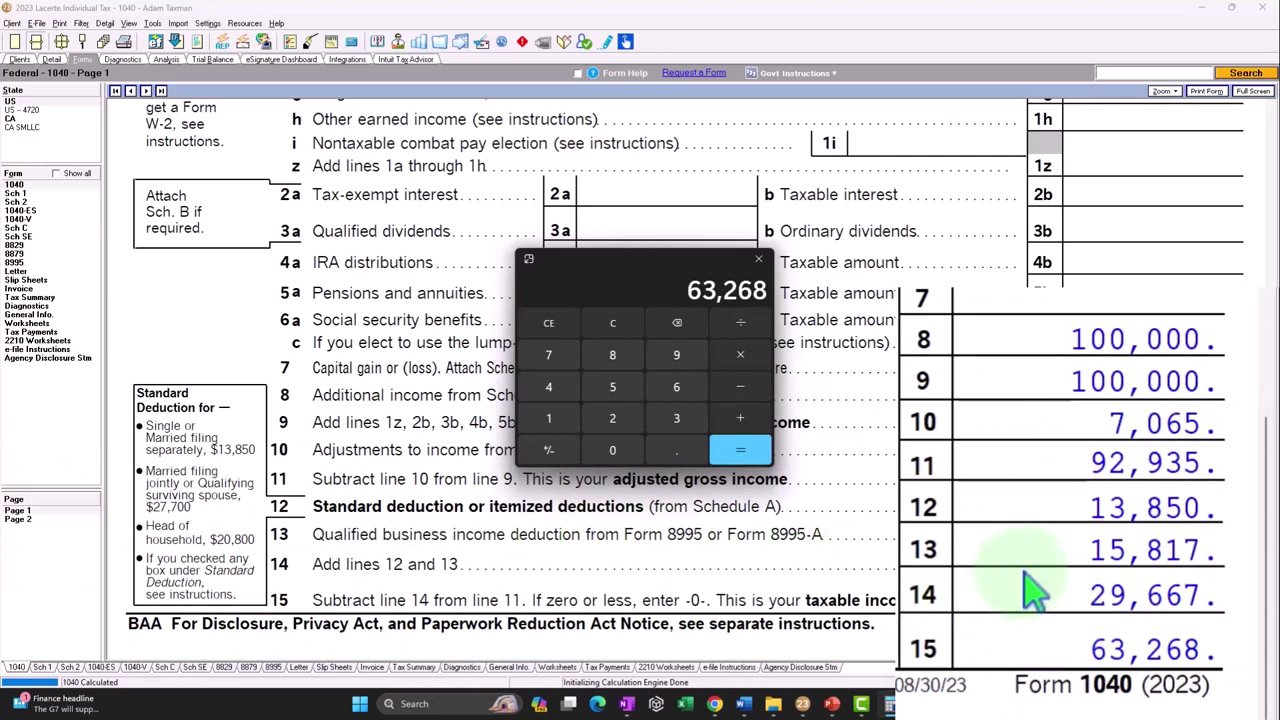
text(15,817)
key(Return)
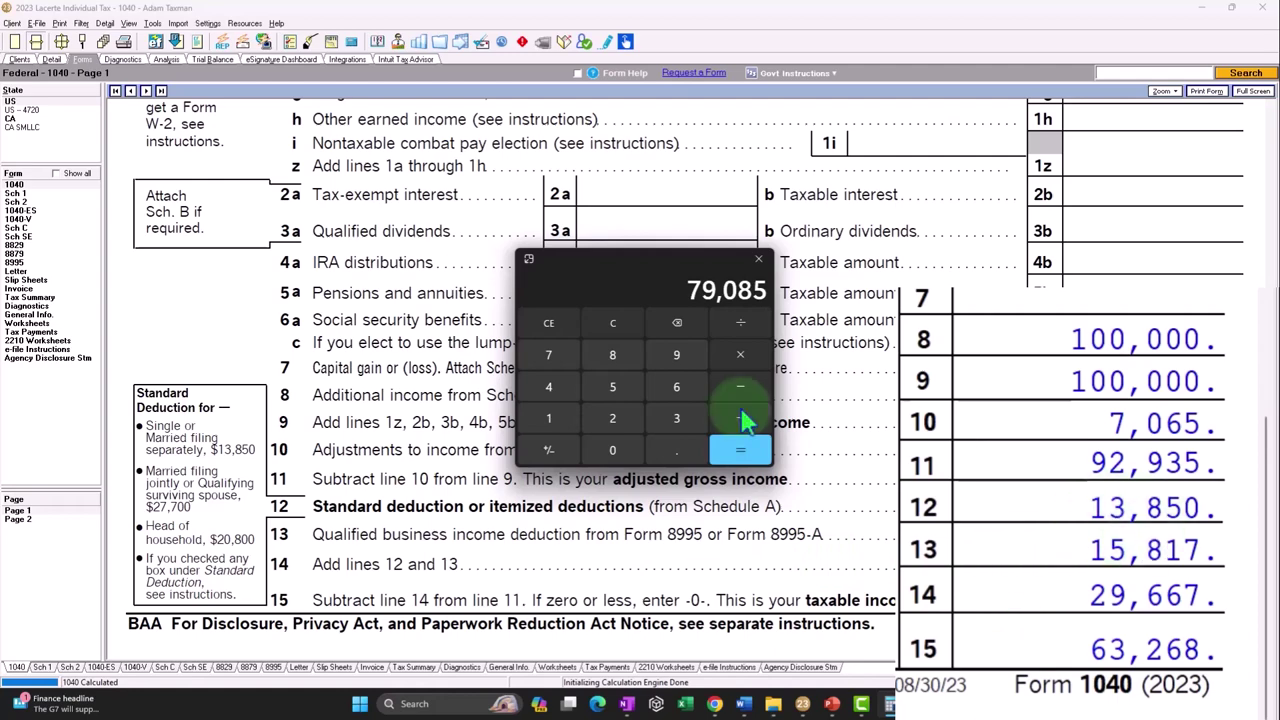
key(alt+F4)
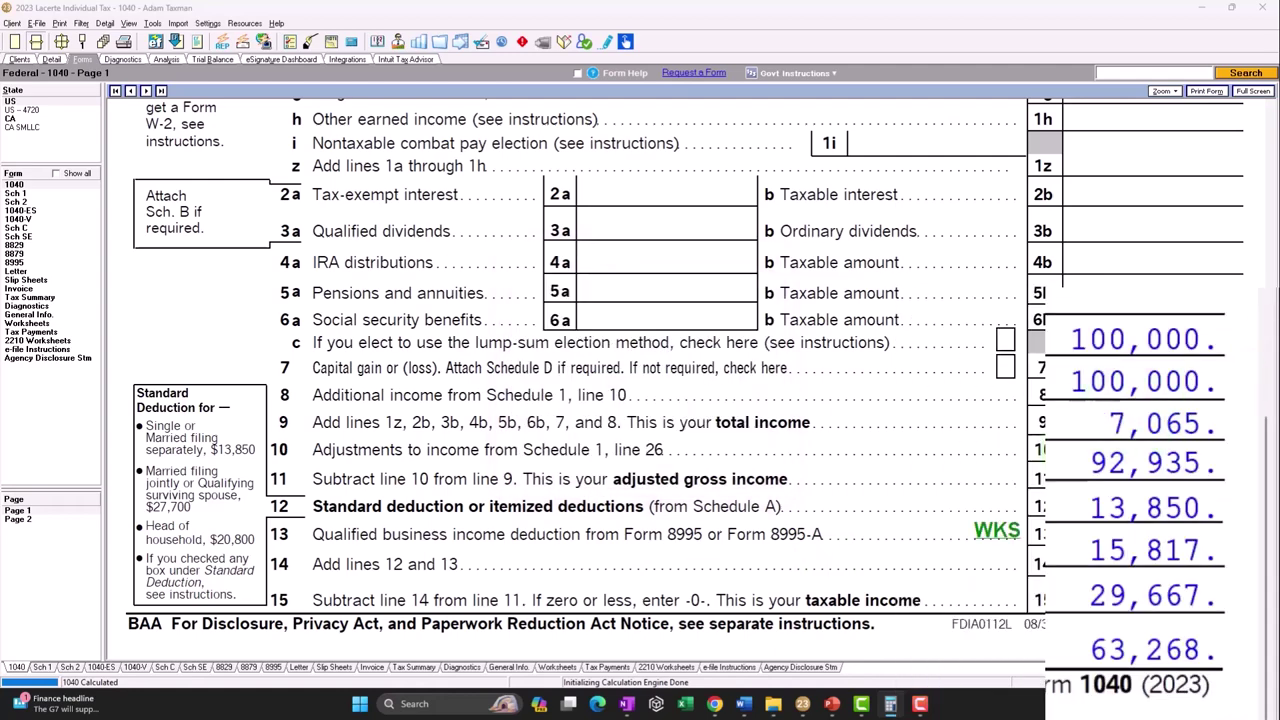
Check Form 8995's income limitation by multiplying 79085 by 0.2 in Calculator, close it, and return to Form 1040 page 1.
click(32, 263)
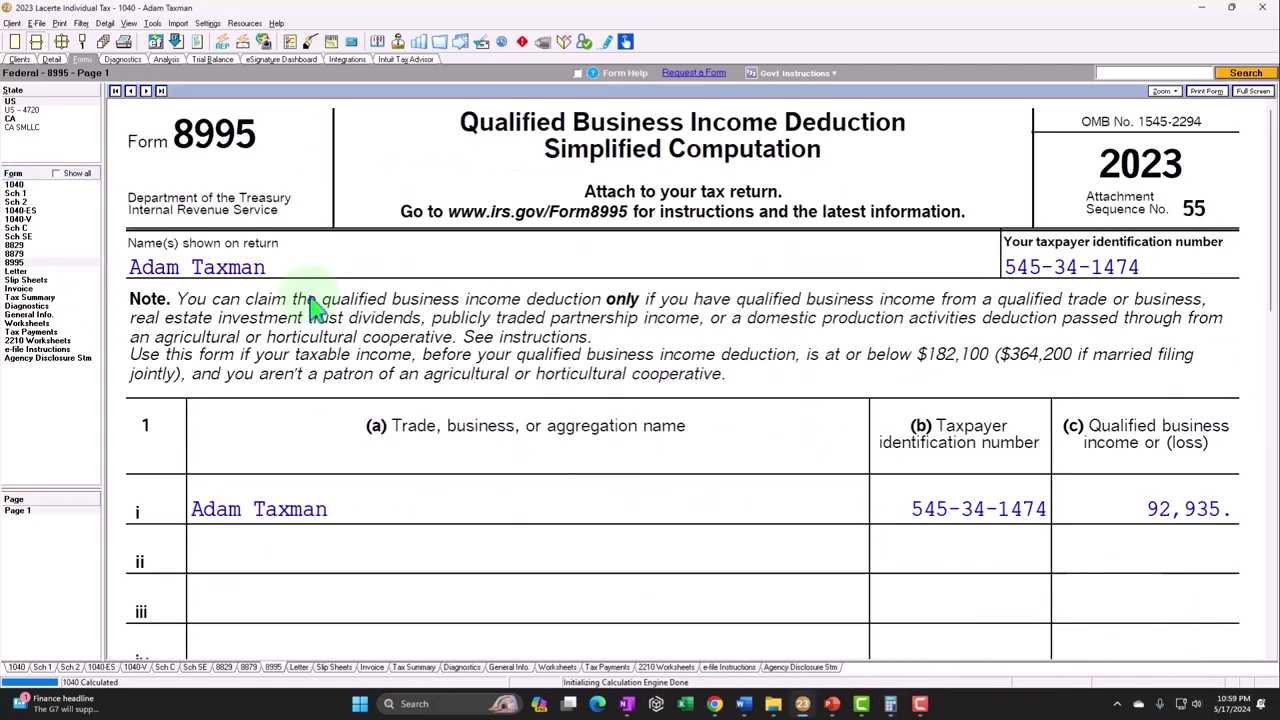
scroll(571, 349, down, 10)
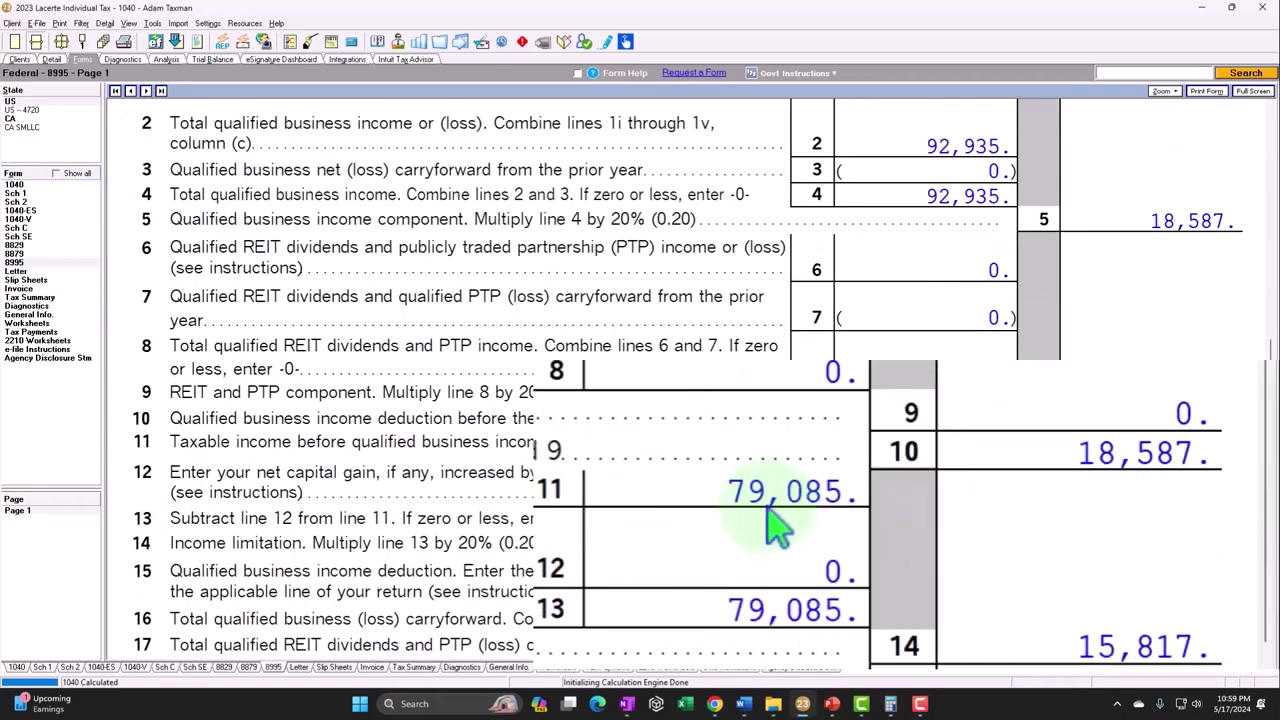
scroll(778, 530, down, 2)
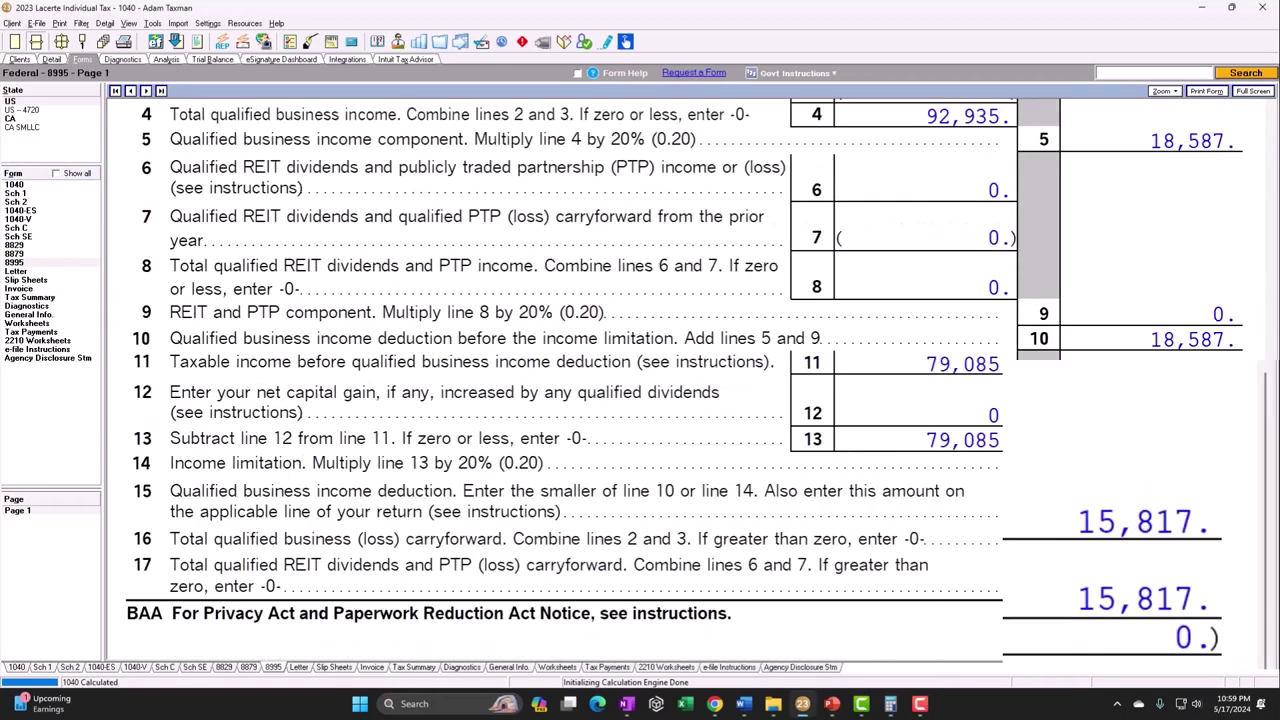
click(890, 703)
drag(887, 311, 660, 178)
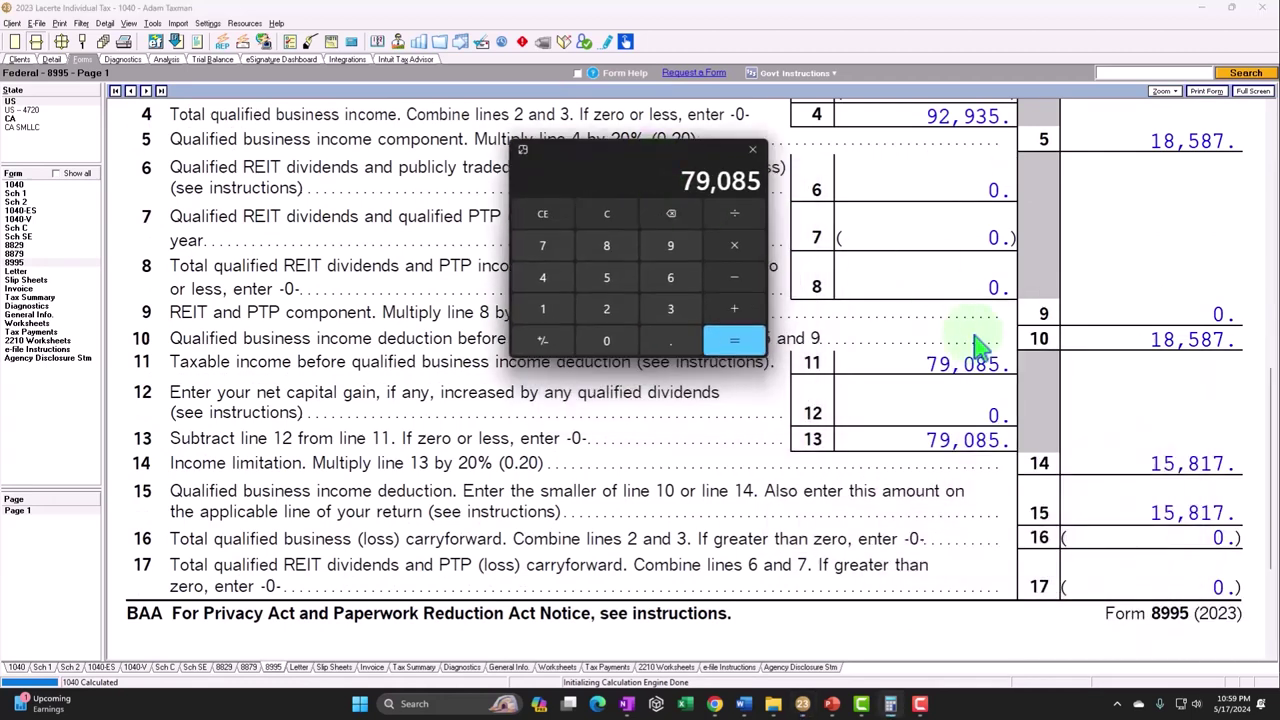
click(738, 245)
text(.2)
key(Return)
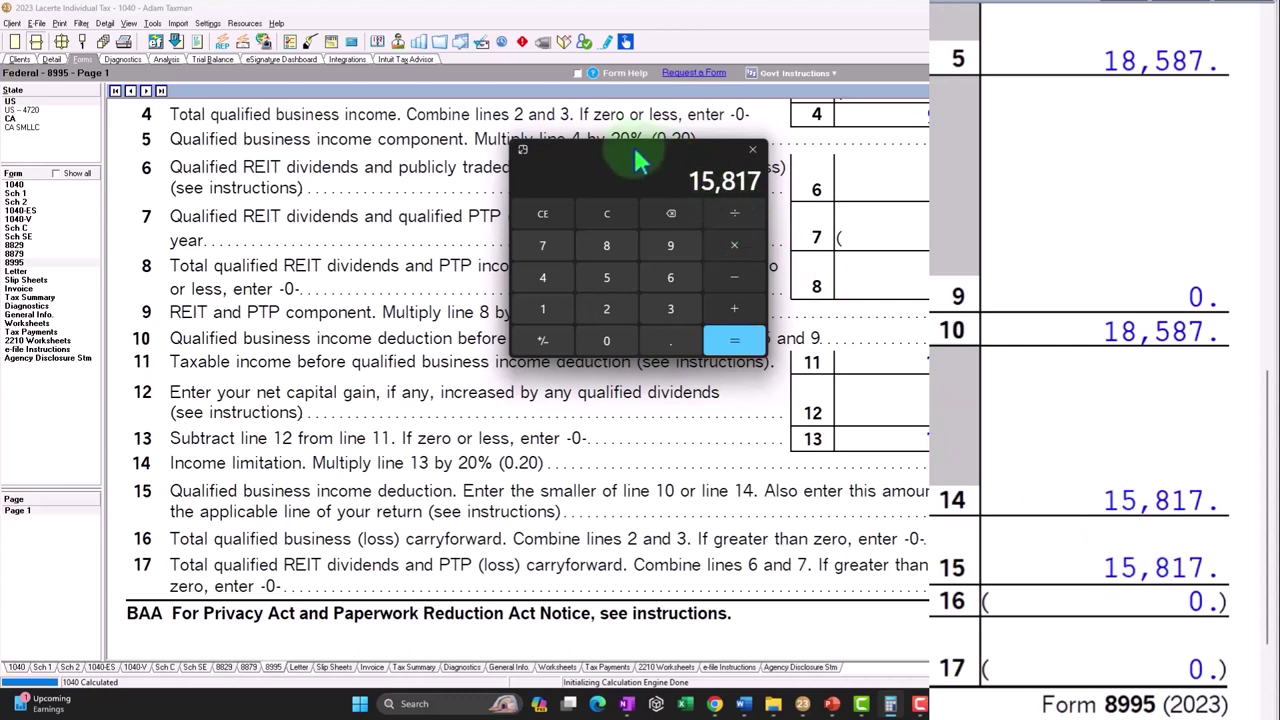
click(752, 149)
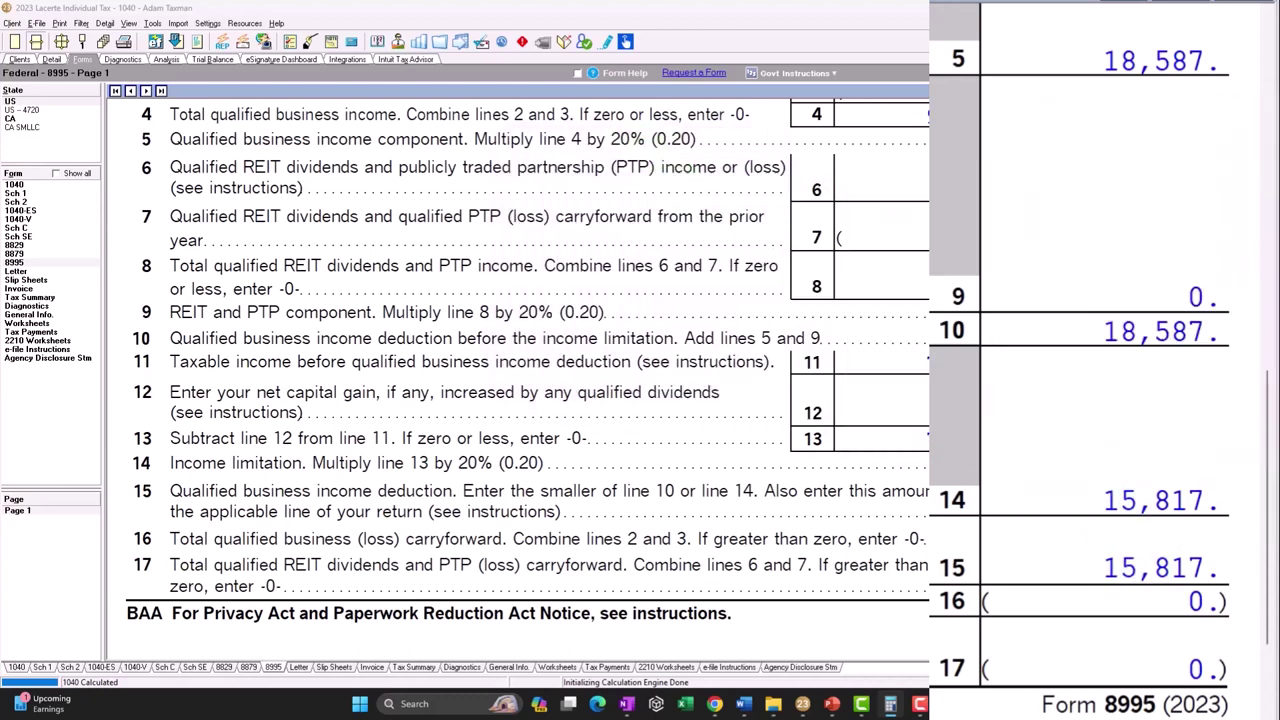
click(20, 184)
scroll(851, 543, down, 15)
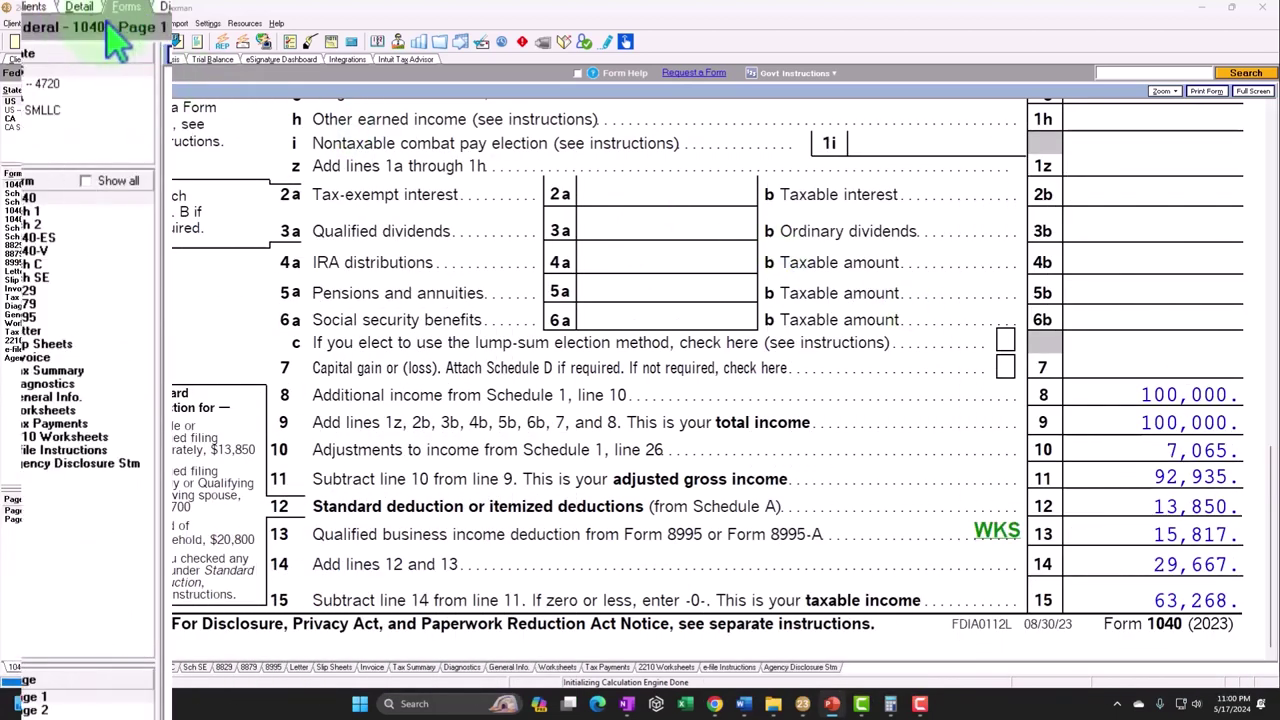
In the Schedule C input screen, set the principal business code to 541100, Legal services.
click(51, 59)
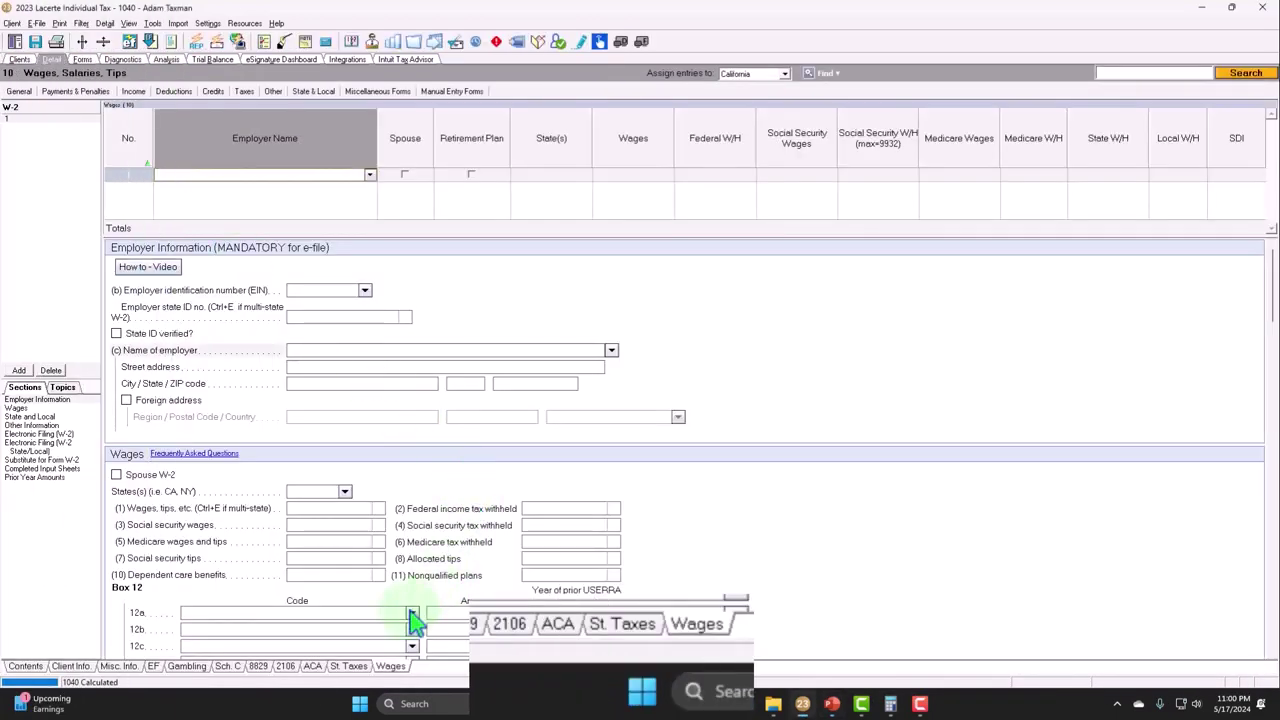
click(228, 665)
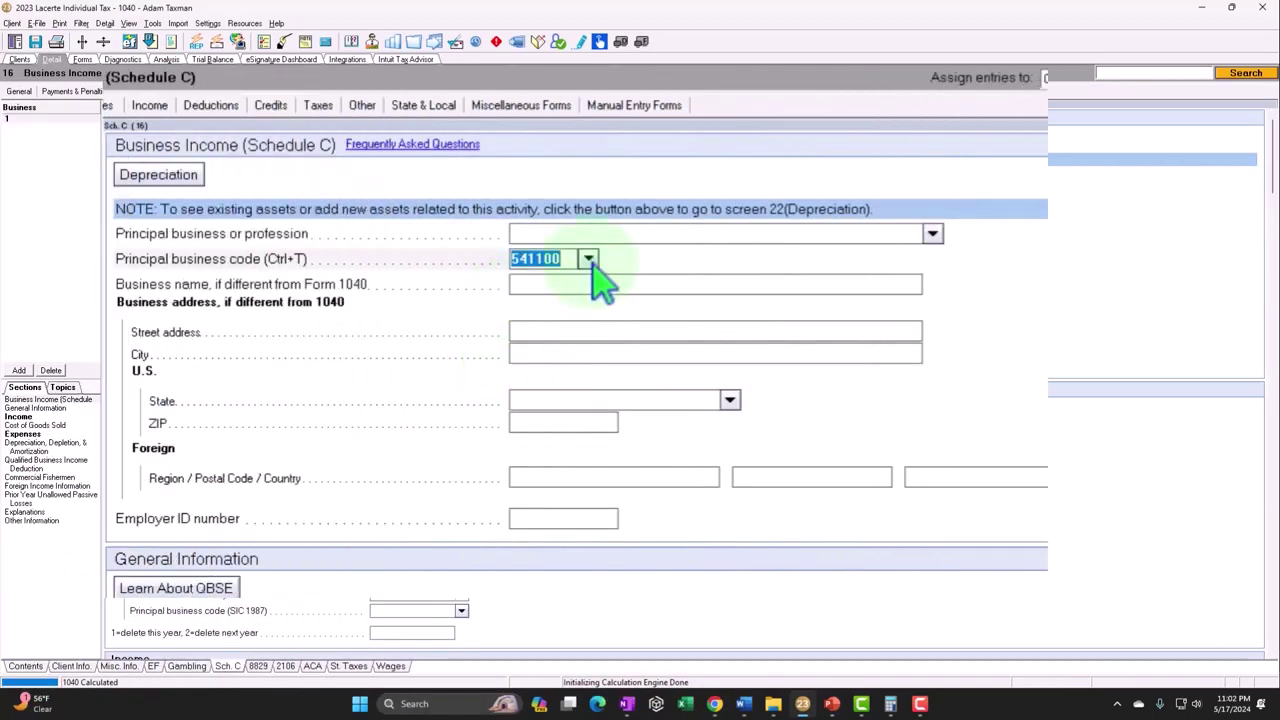
click(589, 259)
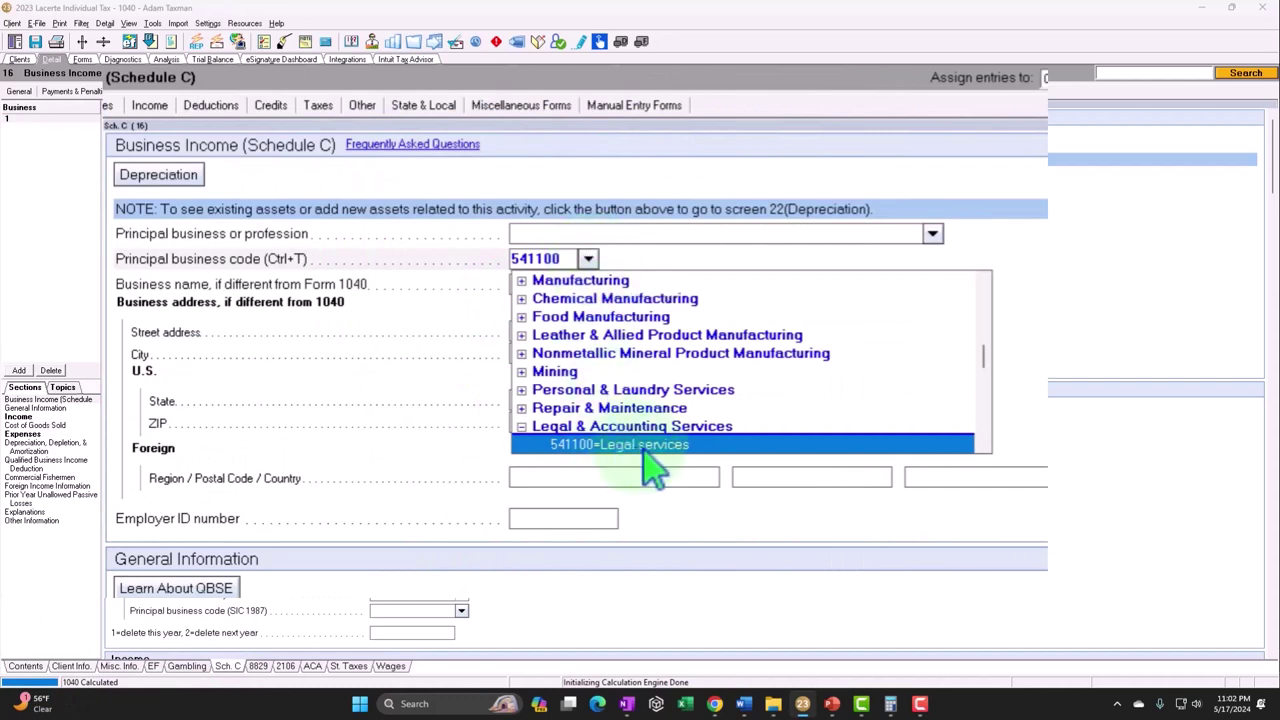
click(719, 446)
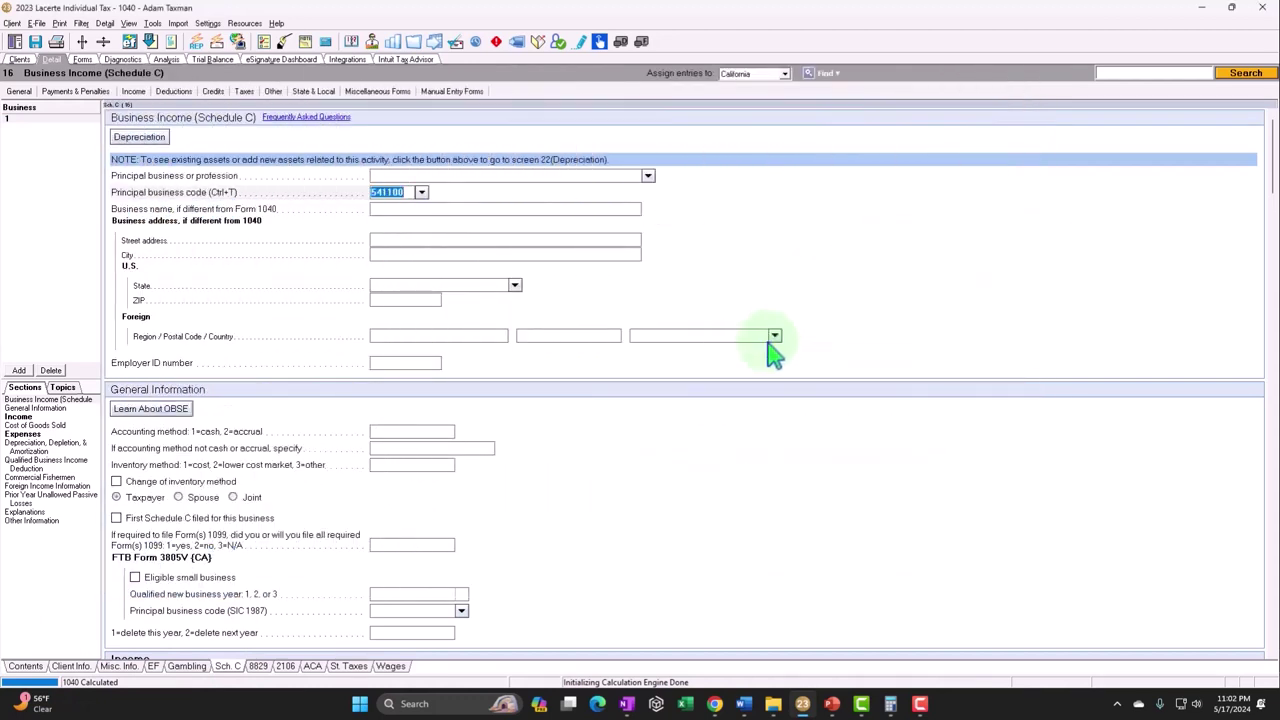
Set the federal gross receipts or sales of the Schedule C business to 420,000.
scroll(771, 337, down, 3)
scroll(771, 372, down, 3)
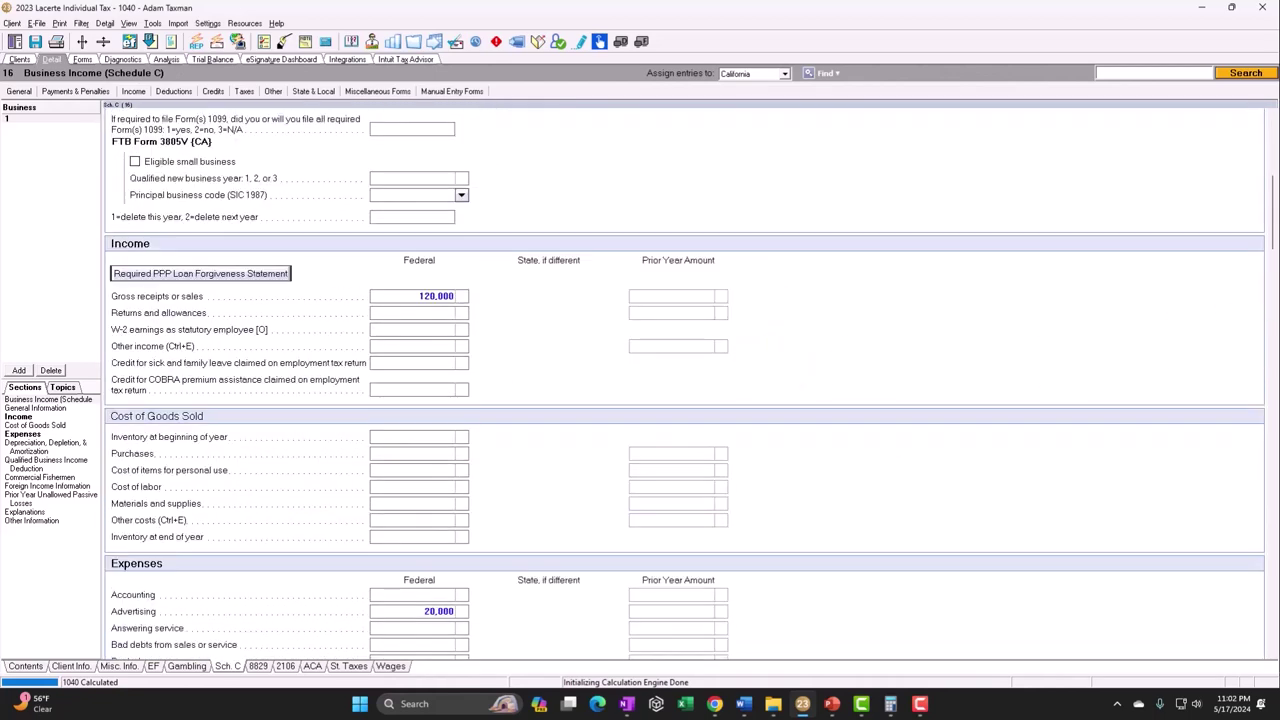
click(422, 298)
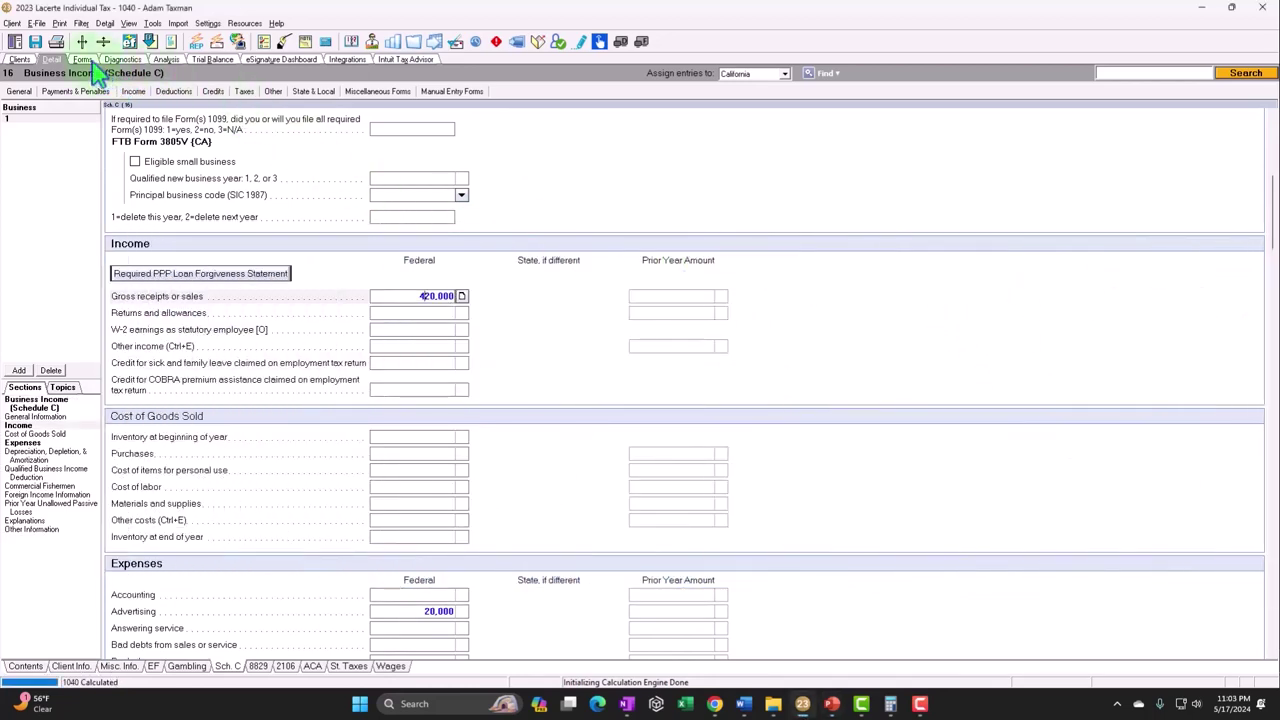
Check line 13 on the recalculated Form 1040, and review pages 1 and 2 of Form 8995-A.
click(130, 41)
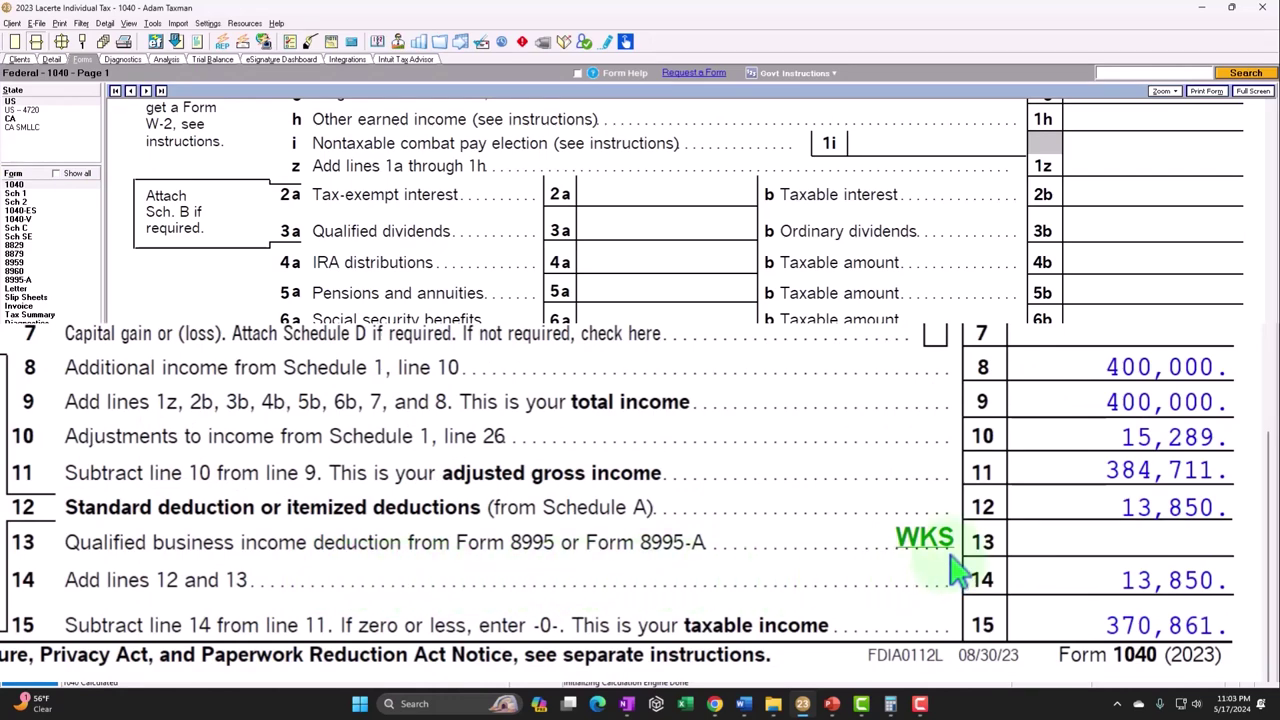
double_click(922, 540)
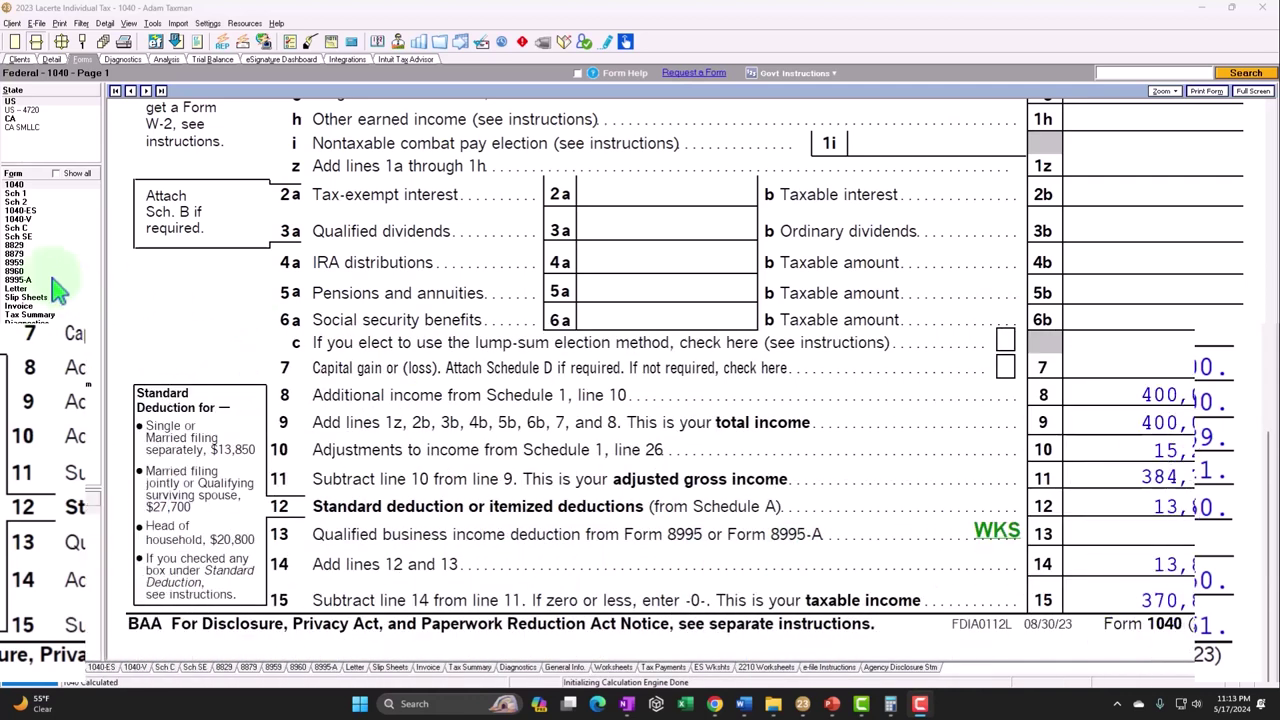
click(18, 279)
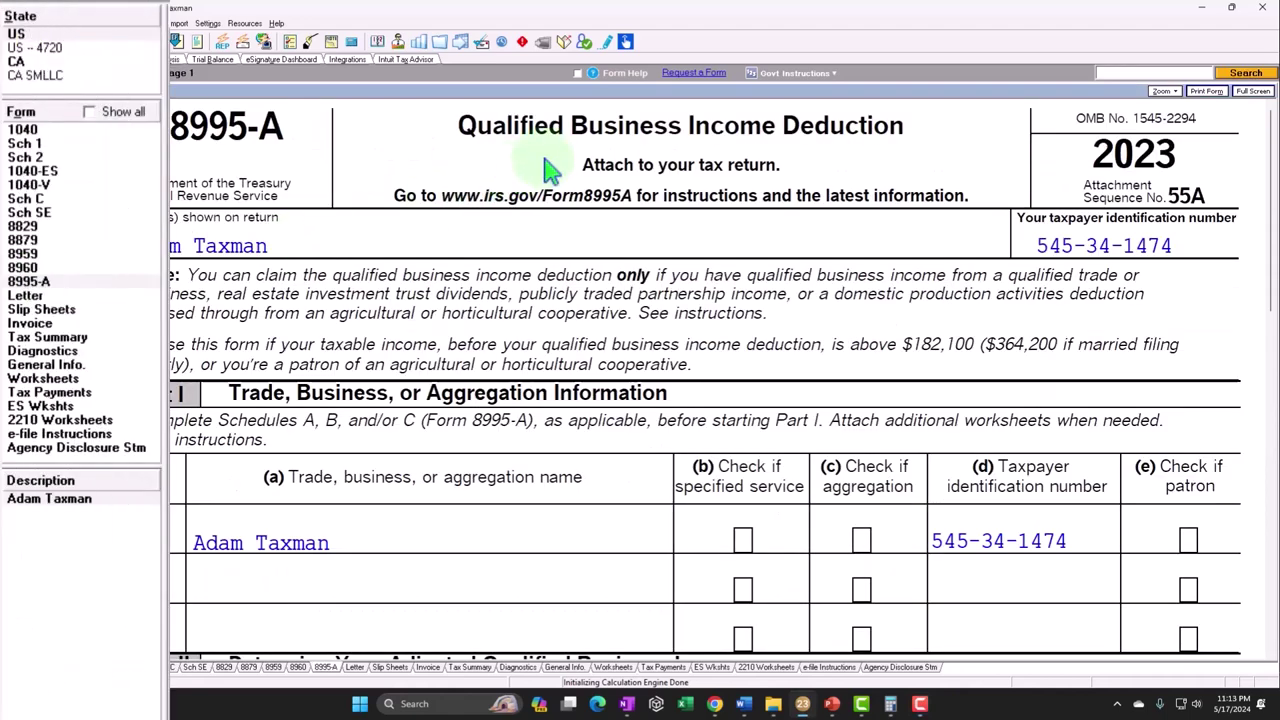
scroll(620, 400, down, 5)
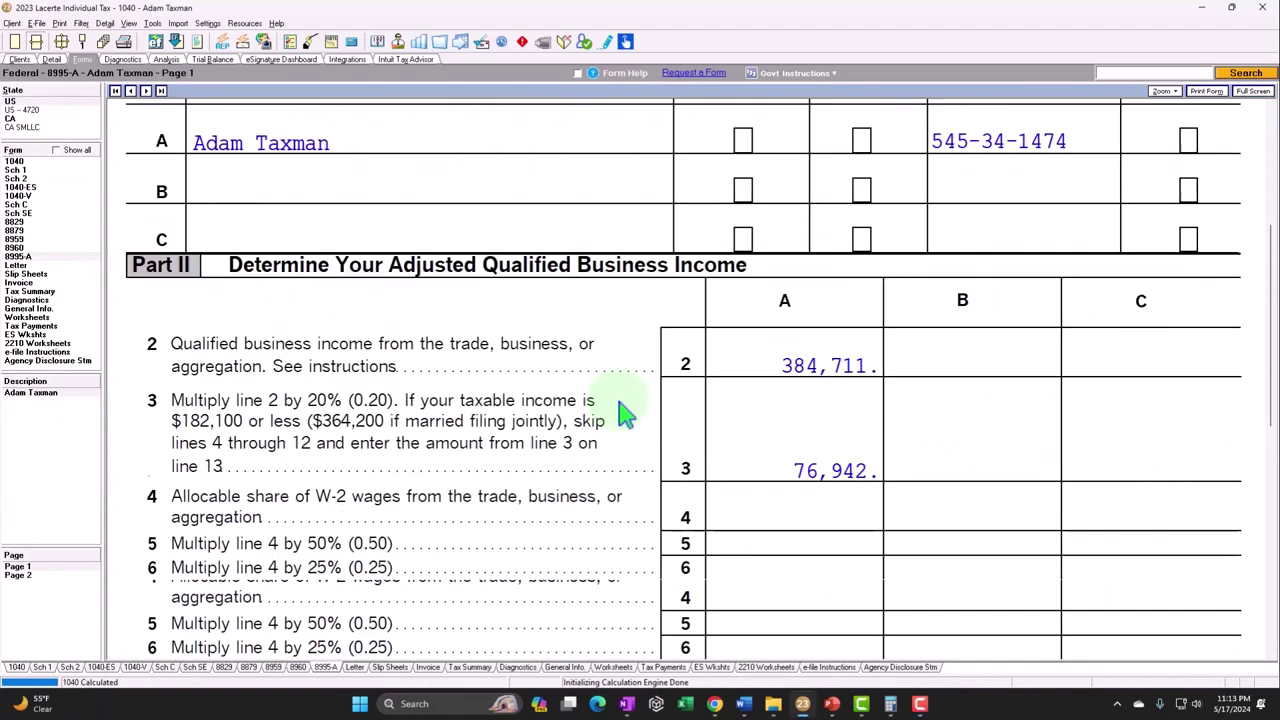
scroll(622, 412, down, 10)
click(18, 575)
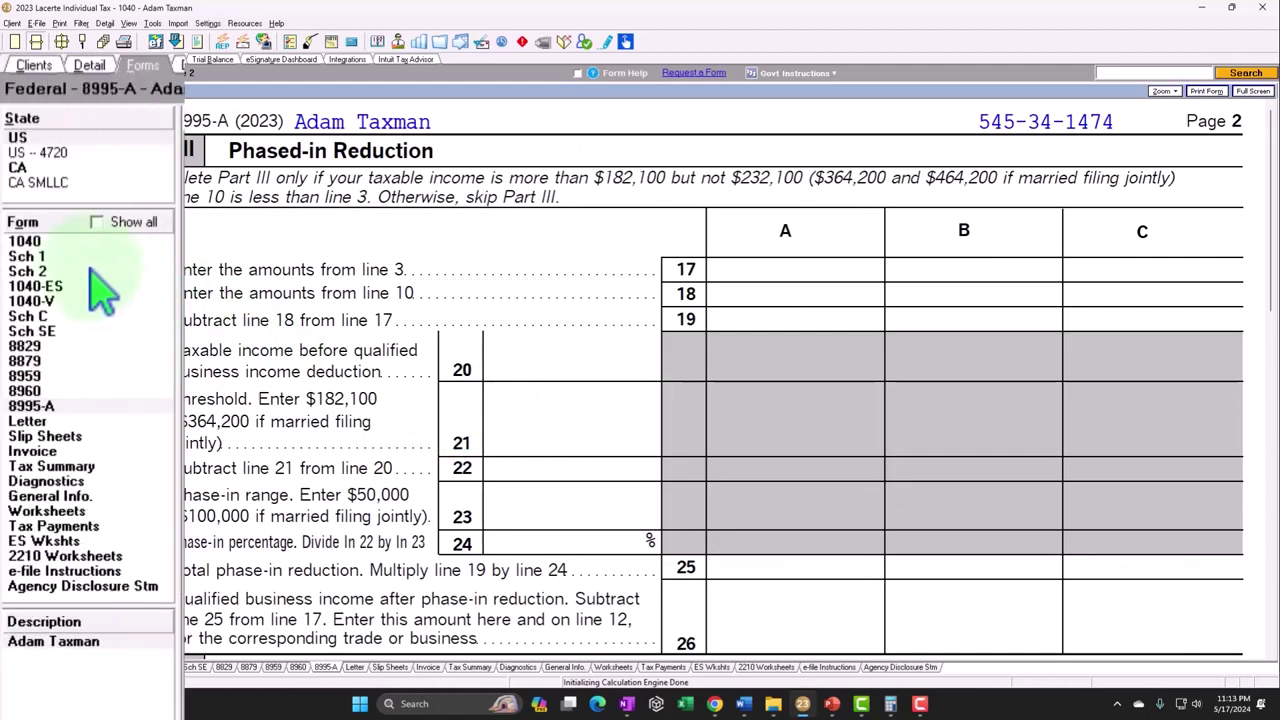
Return to Form 1040 page 1 and review lines 8 through 15.
click(14, 161)
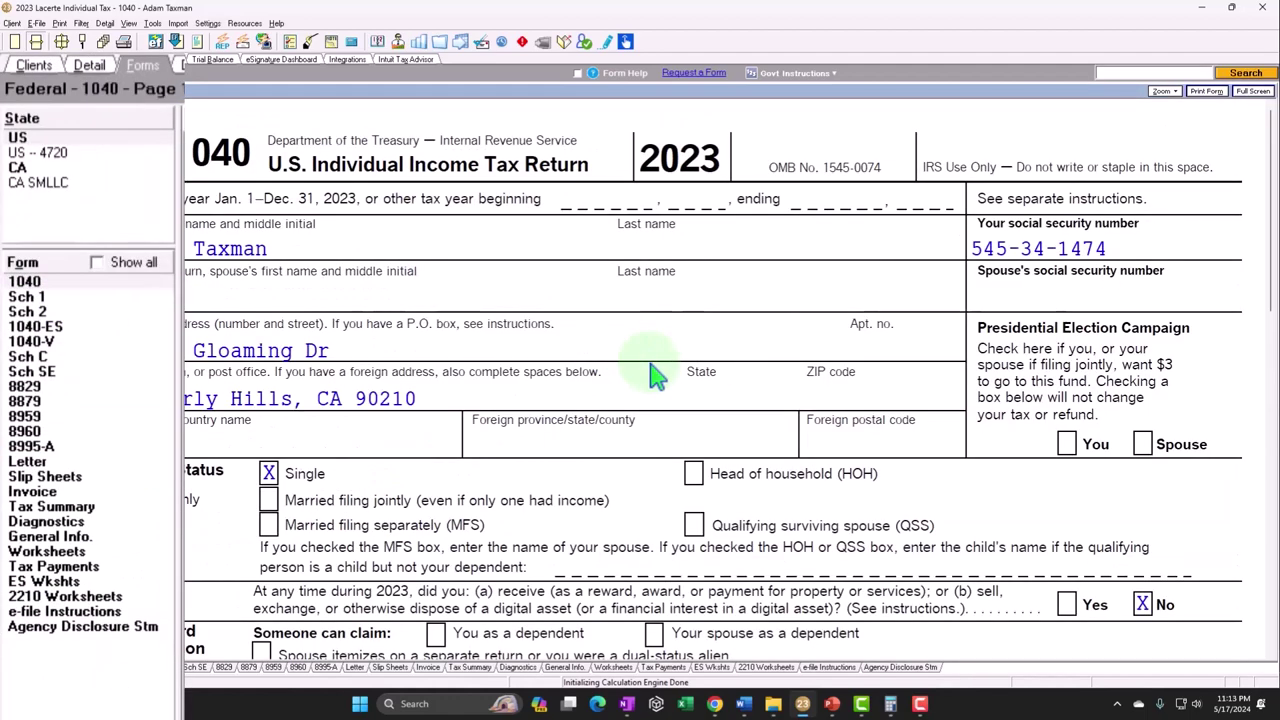
scroll(655, 375, down, 10)
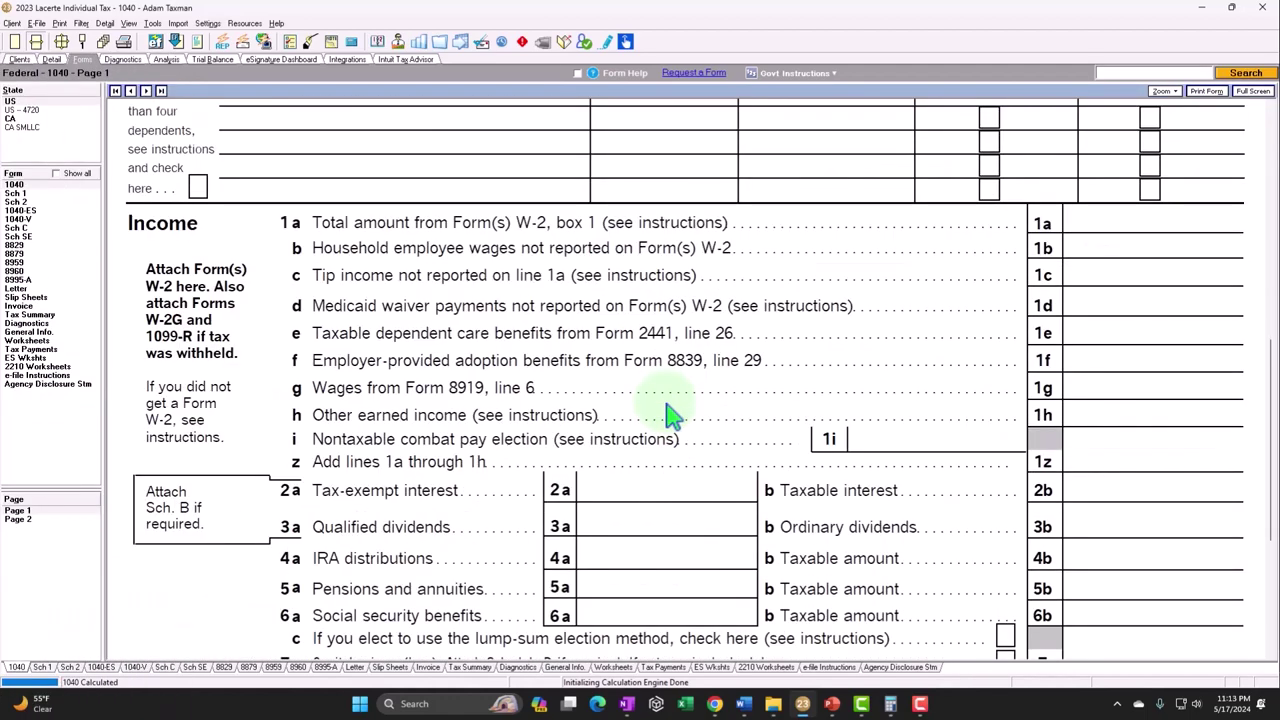
scroll(668, 416, down, 1)
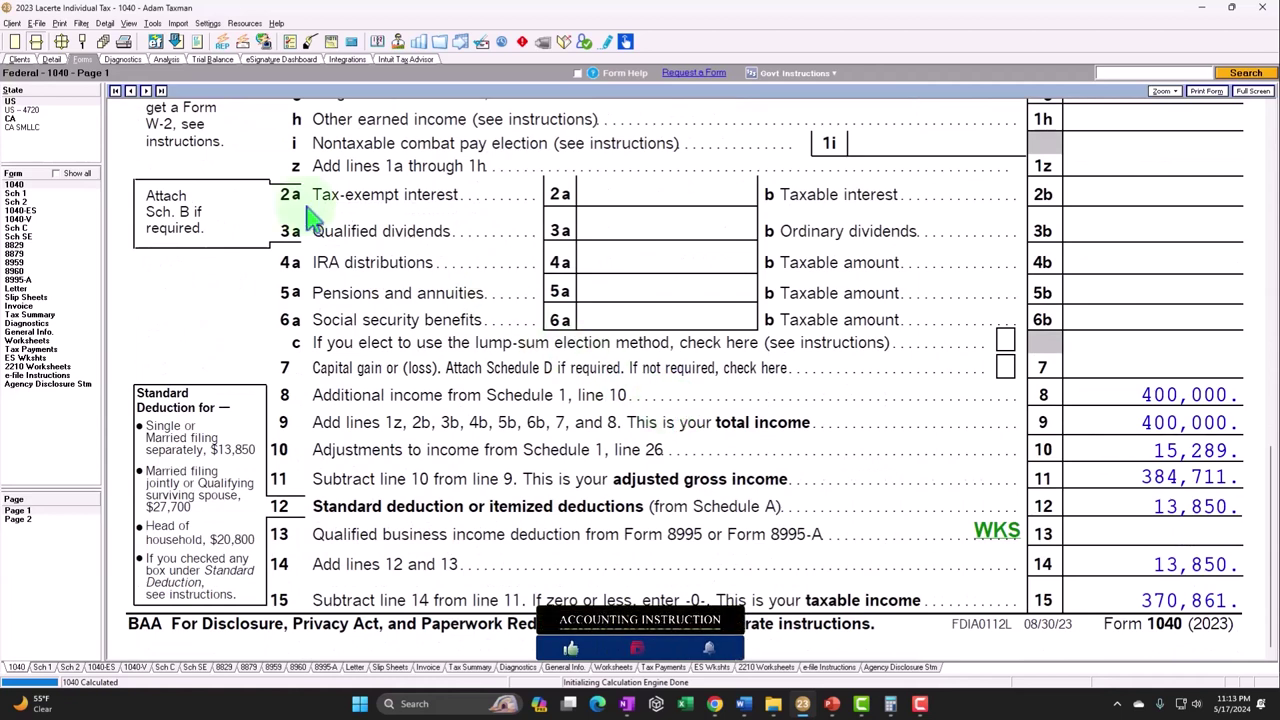
Set the federal gross receipts or sales of the Schedule C business to 250,000.
click(52, 60)
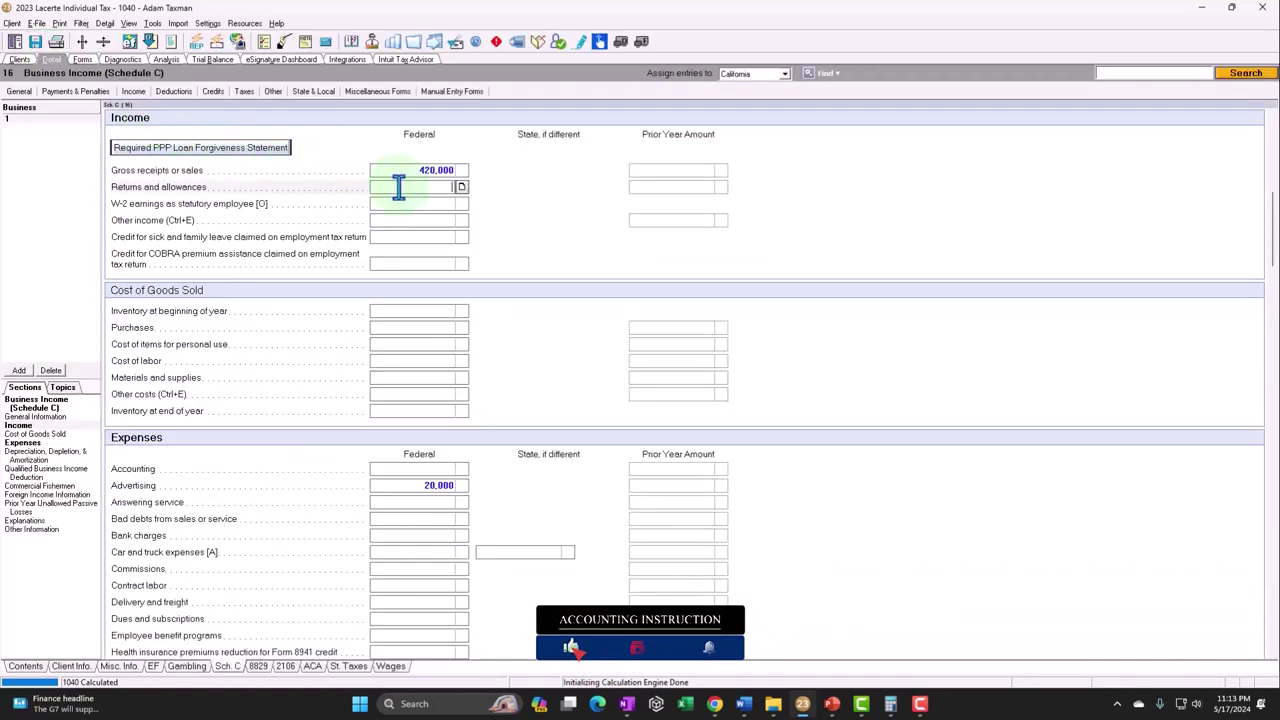
click(419, 178)
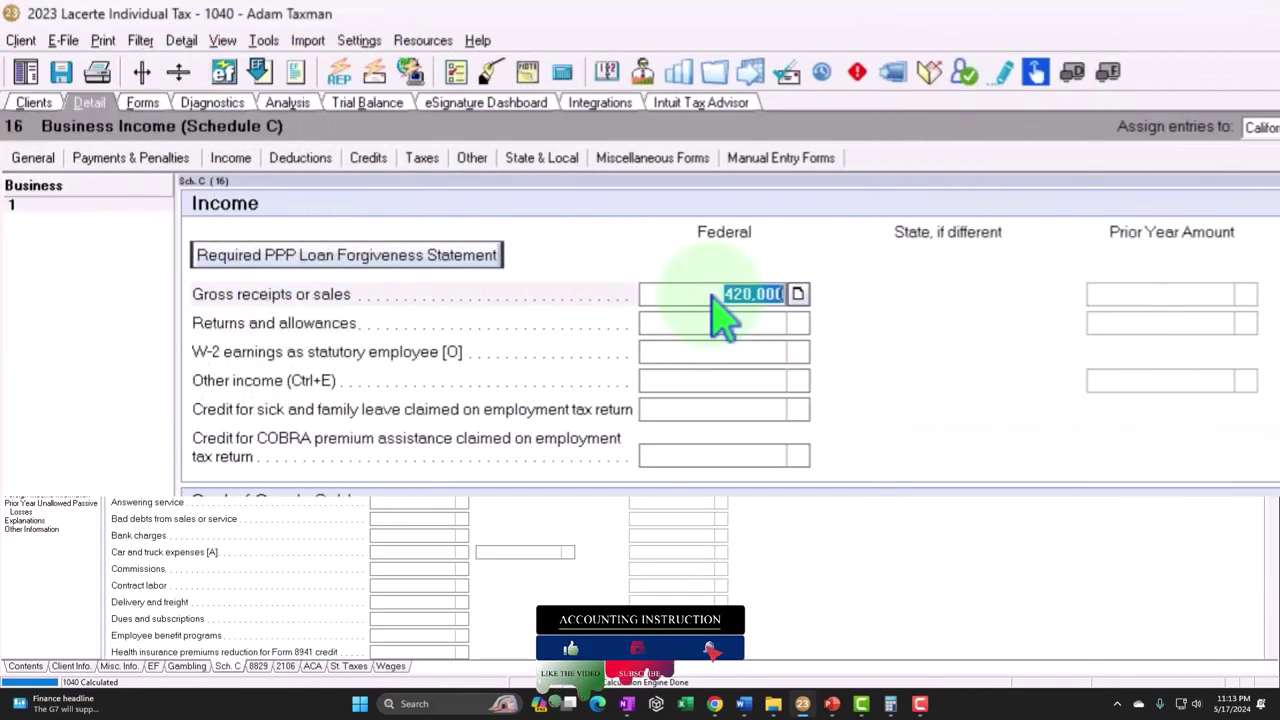
text(2)
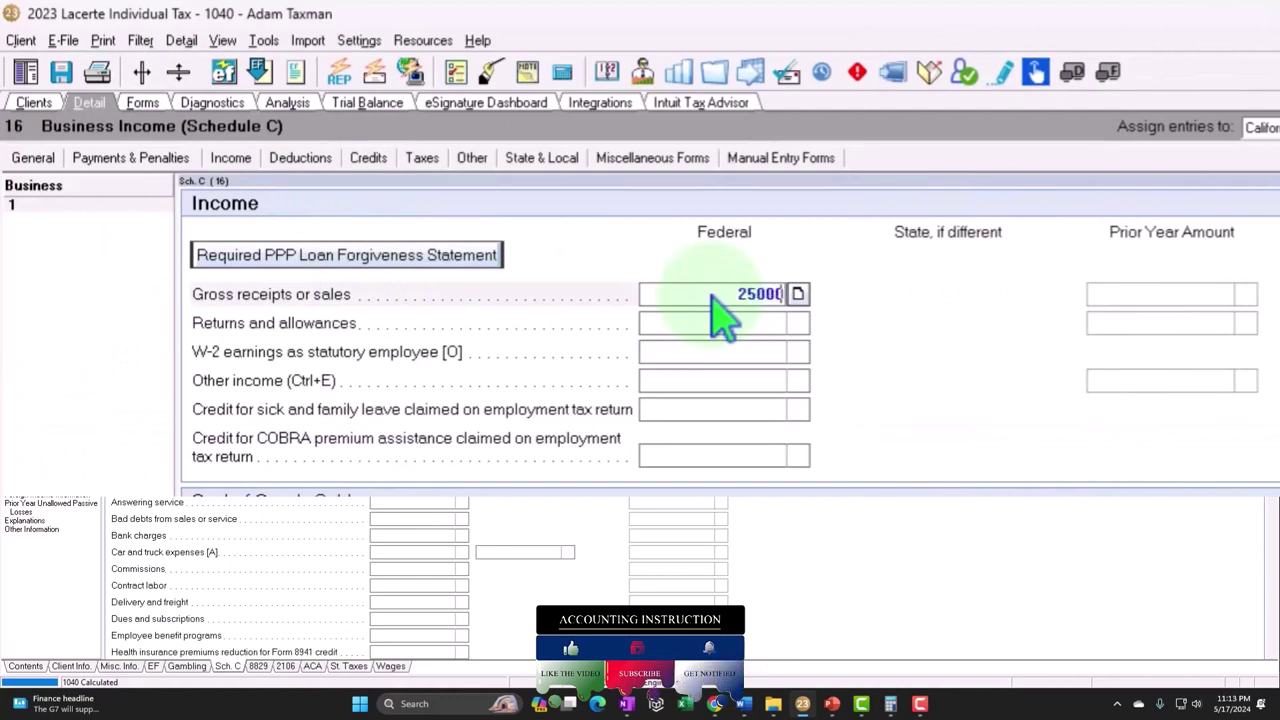
key(Return)
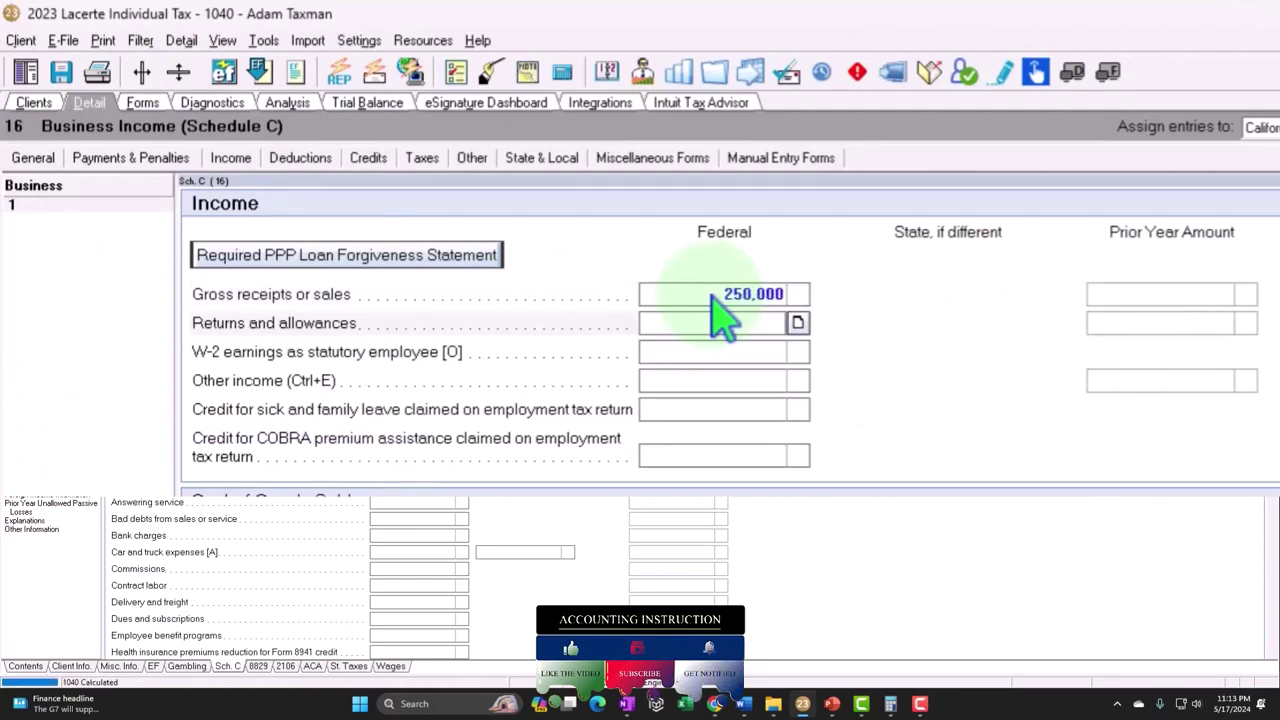
Check line 13 on the recalculated Form 1040 and review its Qualified Business Income worksheet.
click(145, 103)
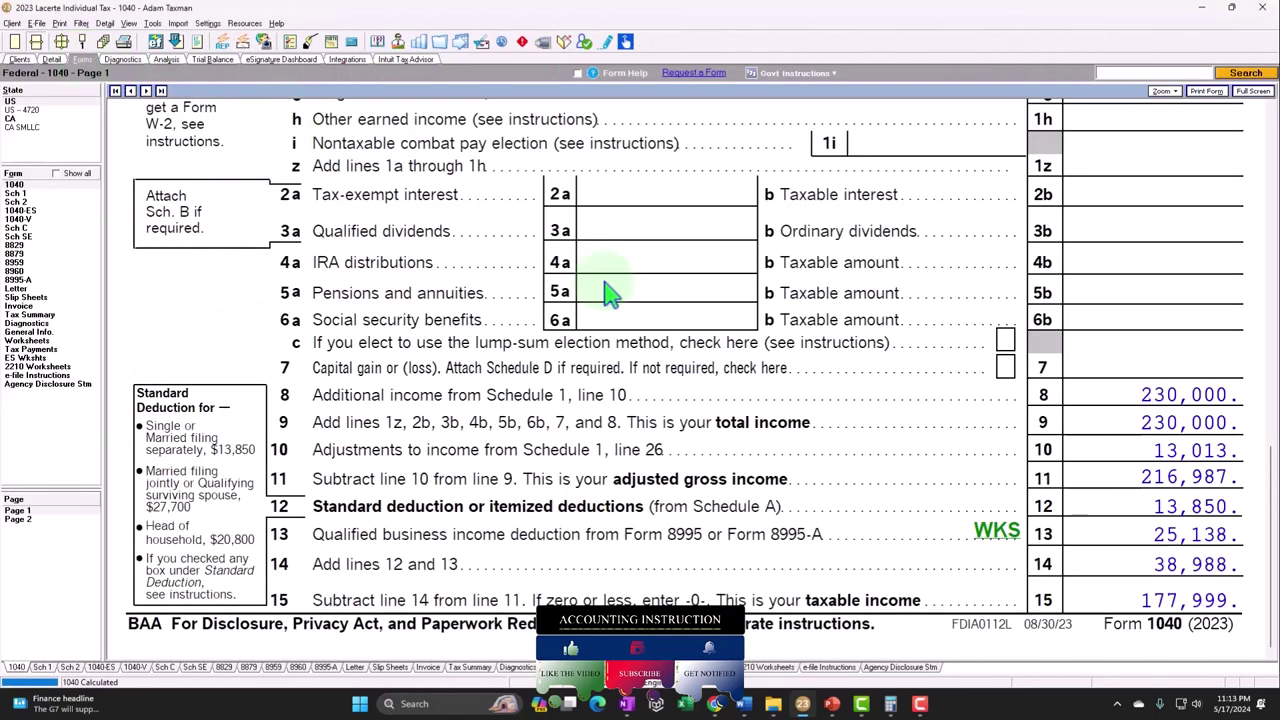
click(1096, 534)
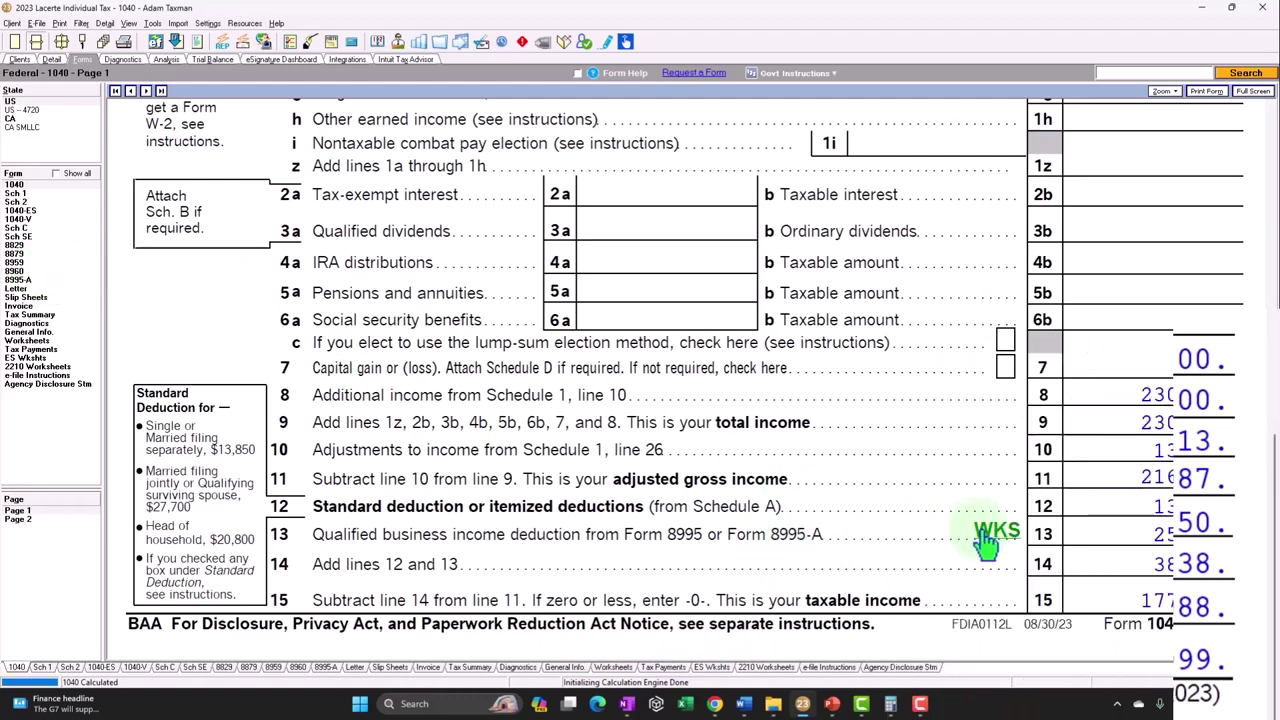
click(992, 537)
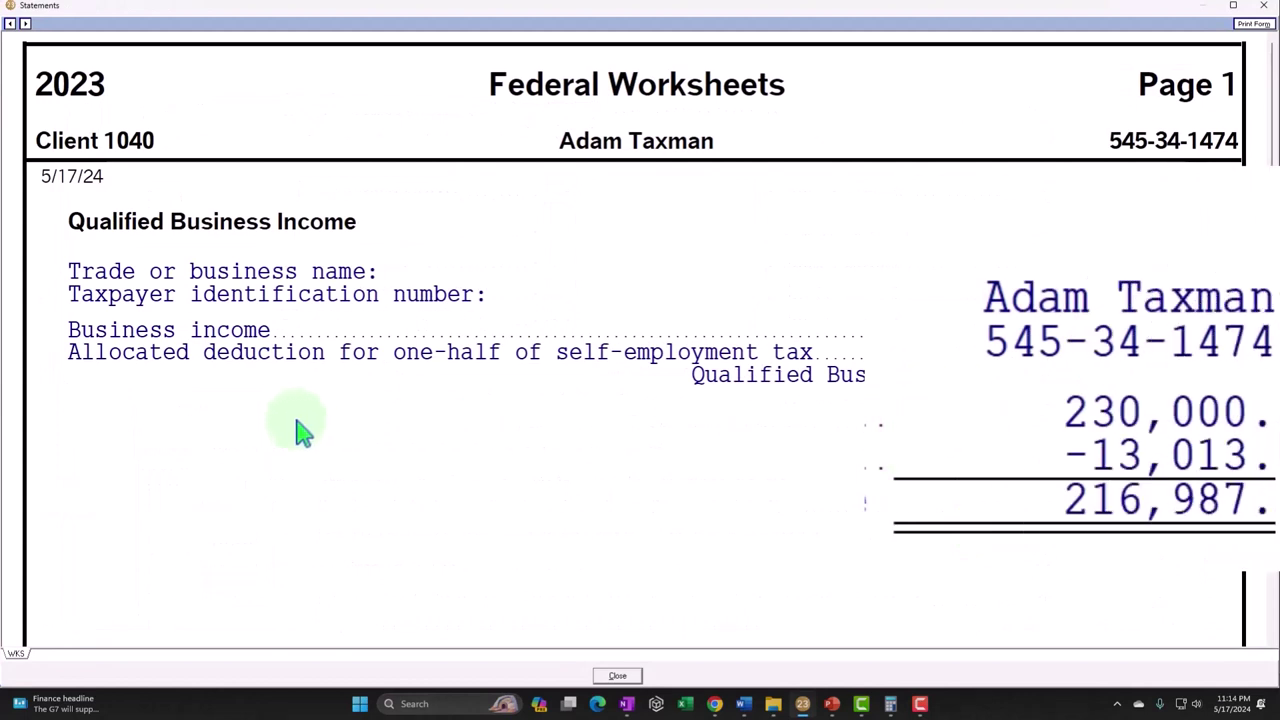
click(974, 465)
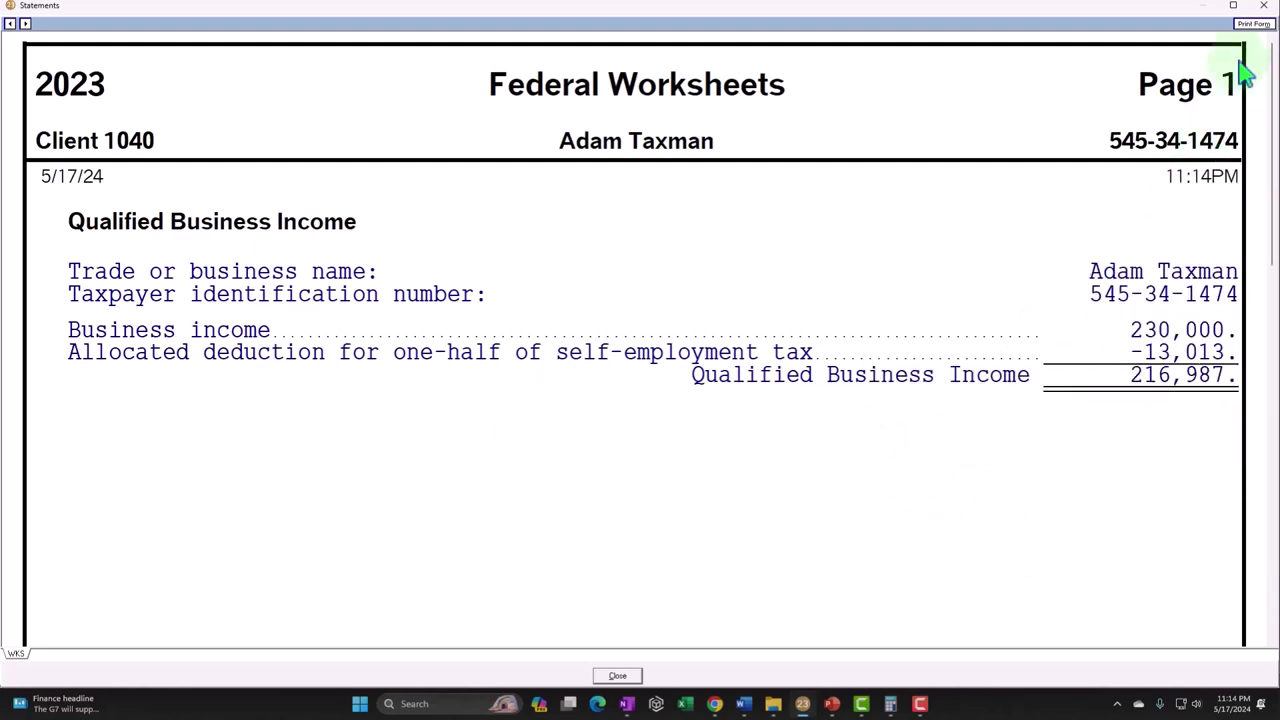
click(1263, 6)
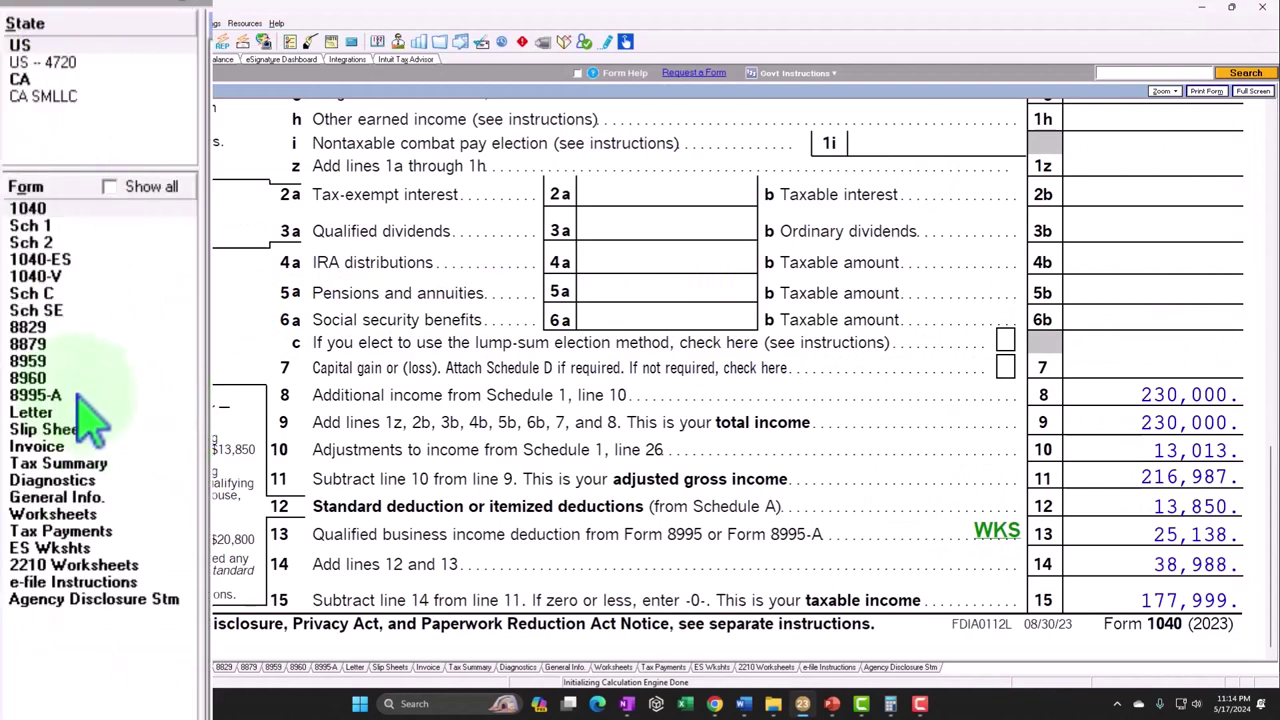
Review Form 8995-A page 1, following Part II from line 2 through line 16.
click(16, 280)
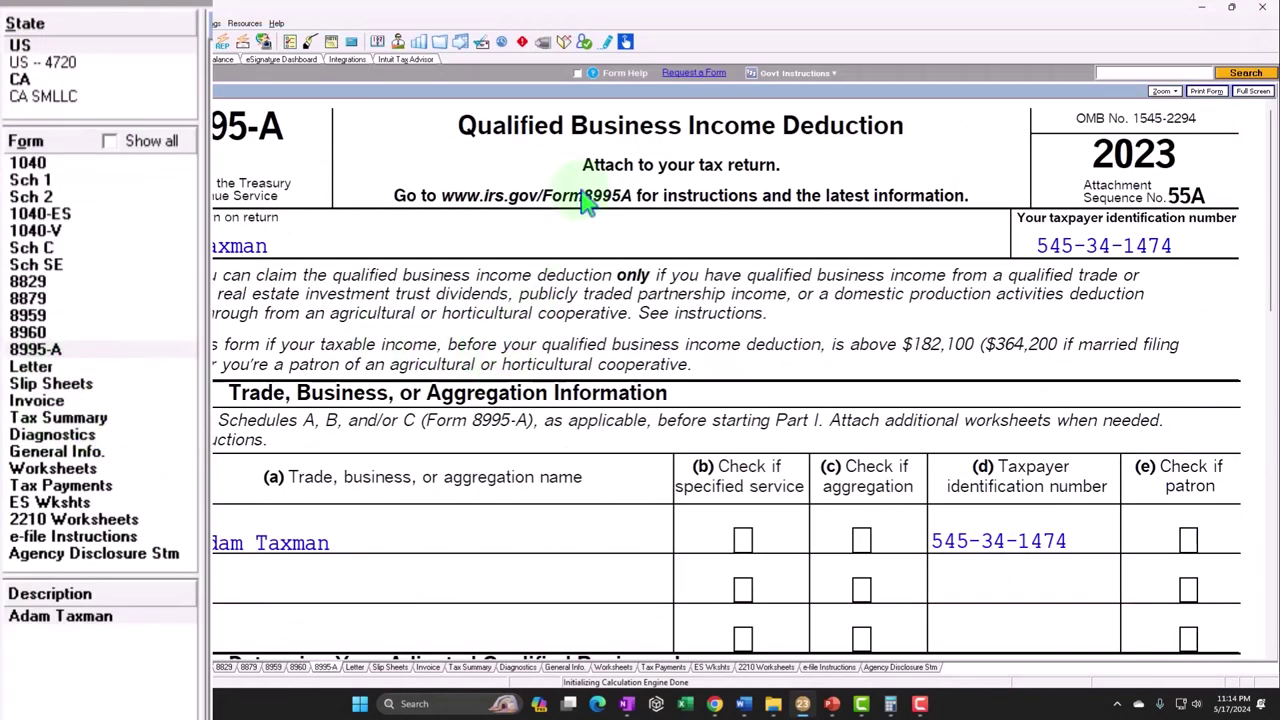
scroll(590, 200, down, 10)
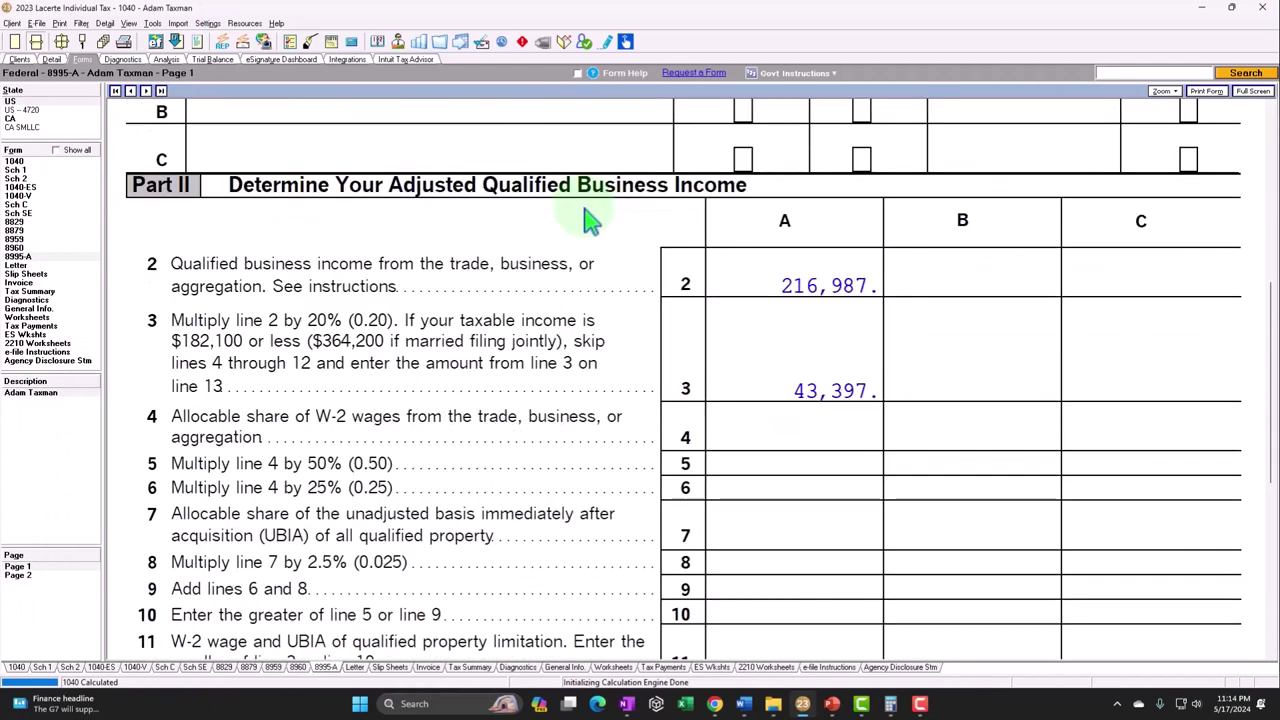
scroll(752, 308, down, 4)
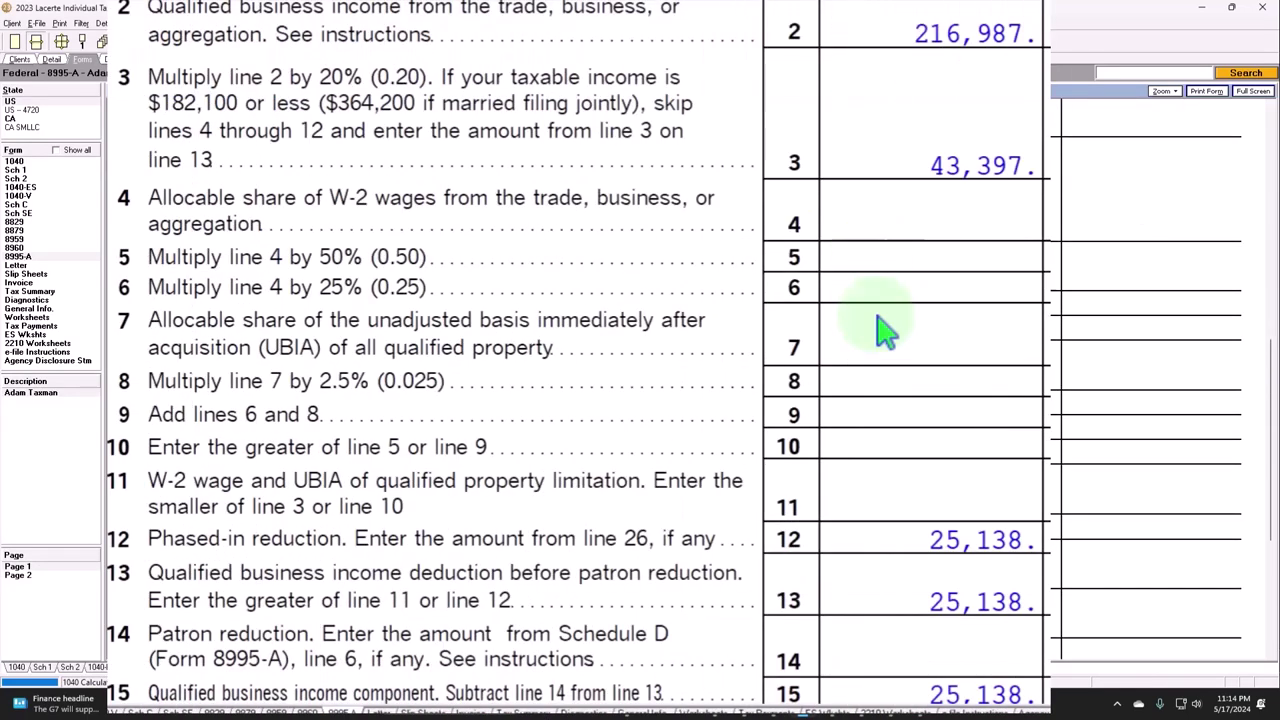
scroll(790, 495, down, 3)
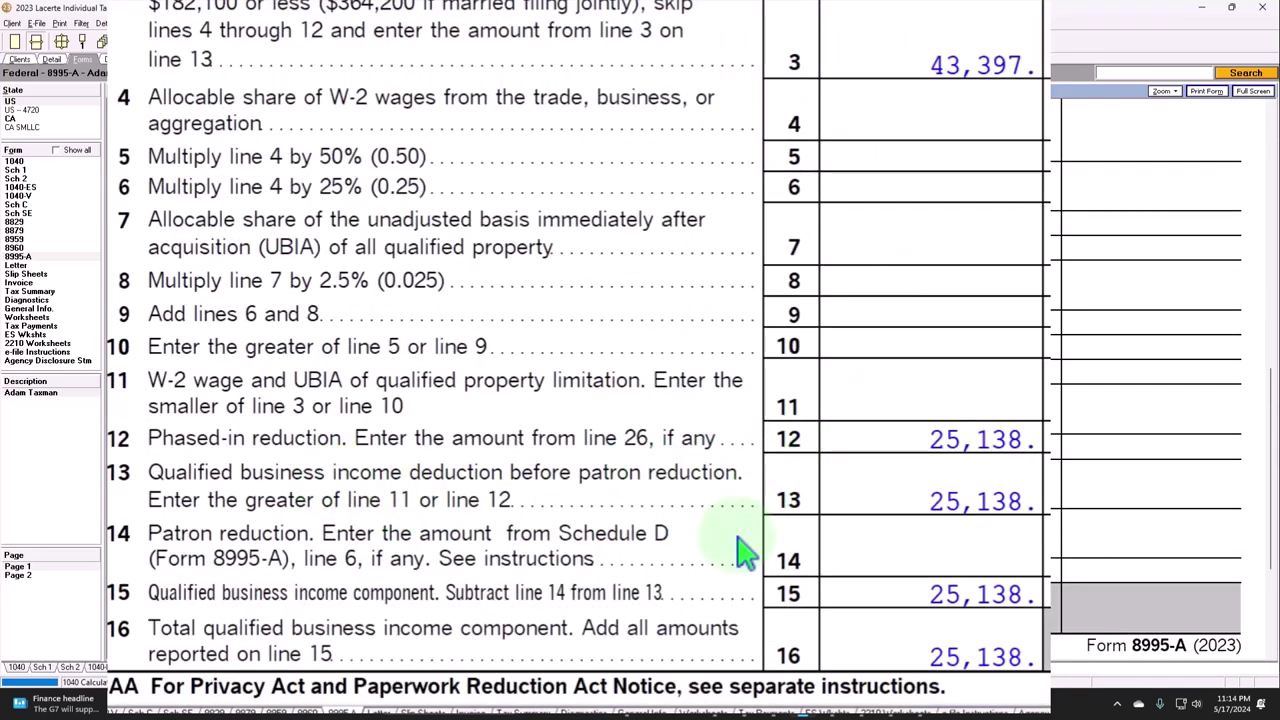
scroll(652, 683, down, 2)
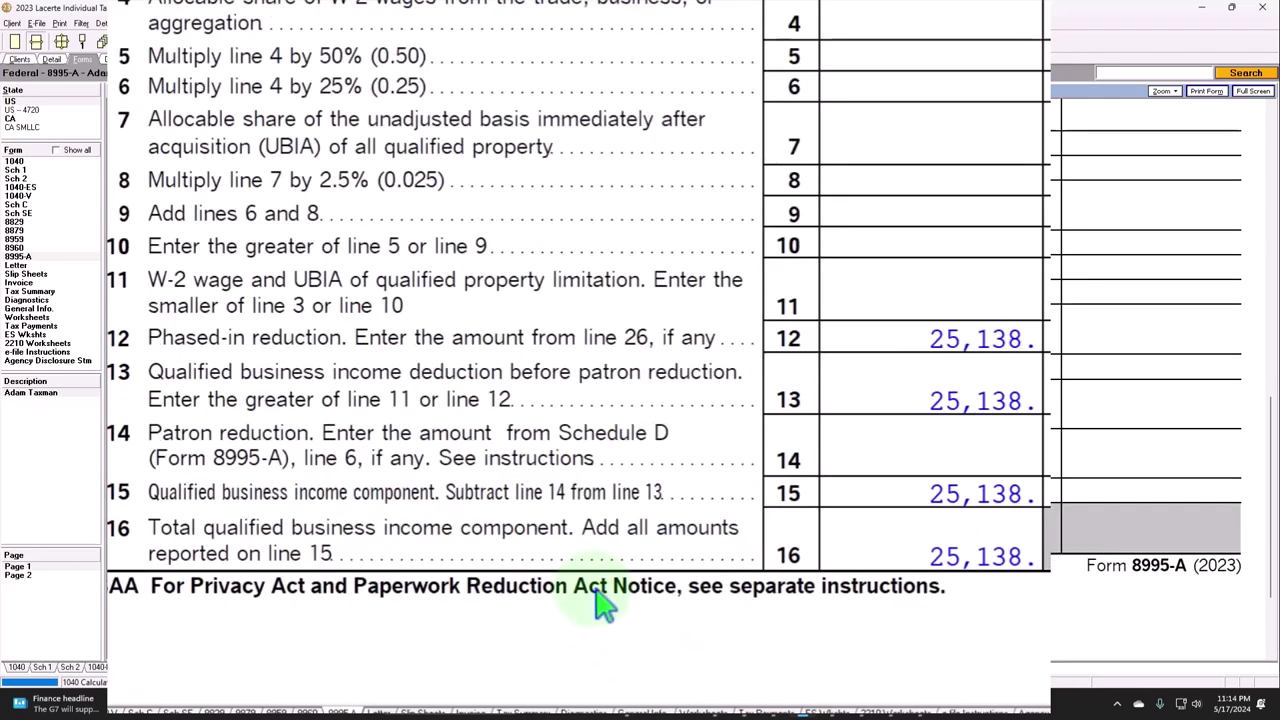
scroll(265, 593, up, 1)
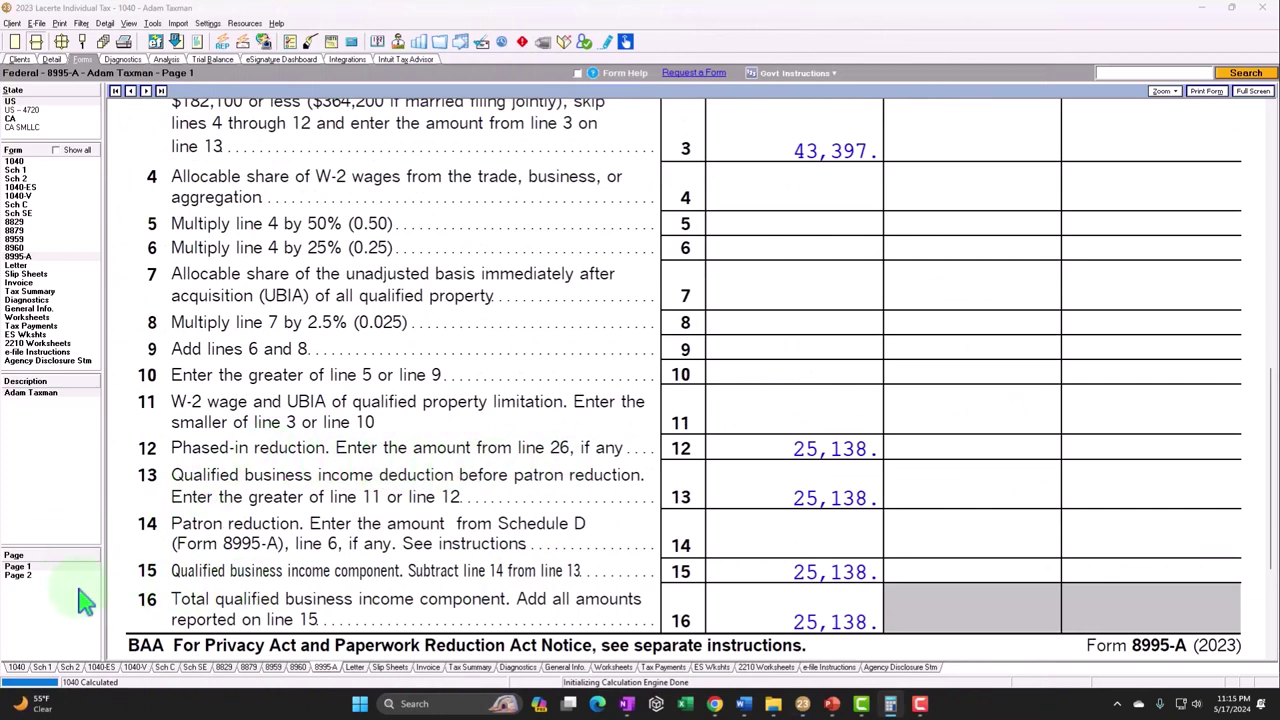
Review Form 8995-A page 2, covering the Part III phased-in reduction and the Part IV deduction lines.
click(22, 576)
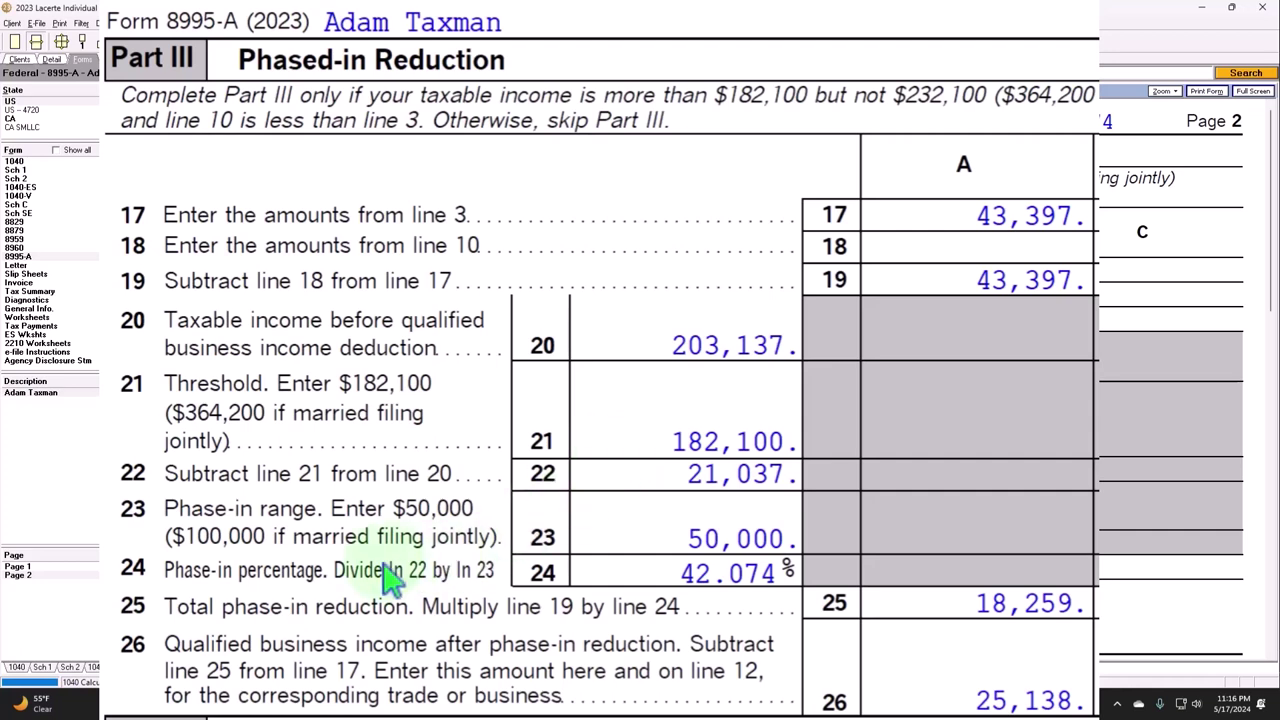
scroll(390, 578, down, 2)
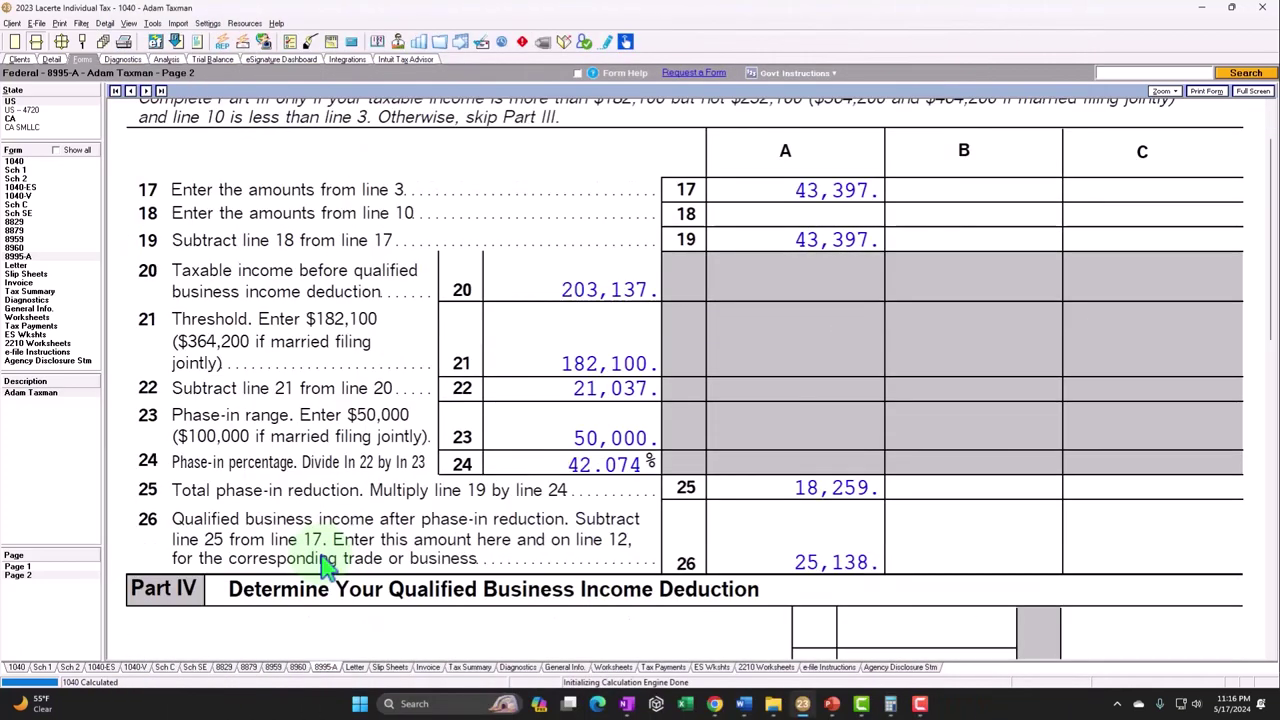
scroll(330, 565, down, 1)
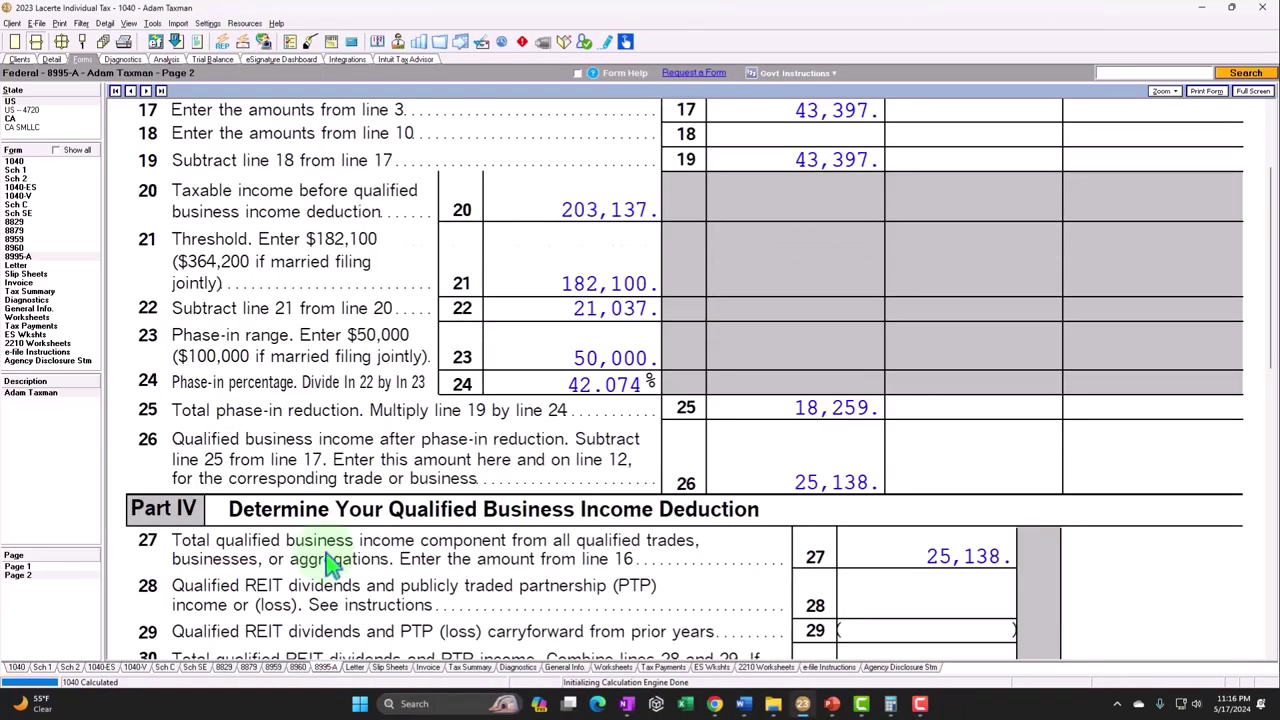
scroll(330, 565, down, 1)
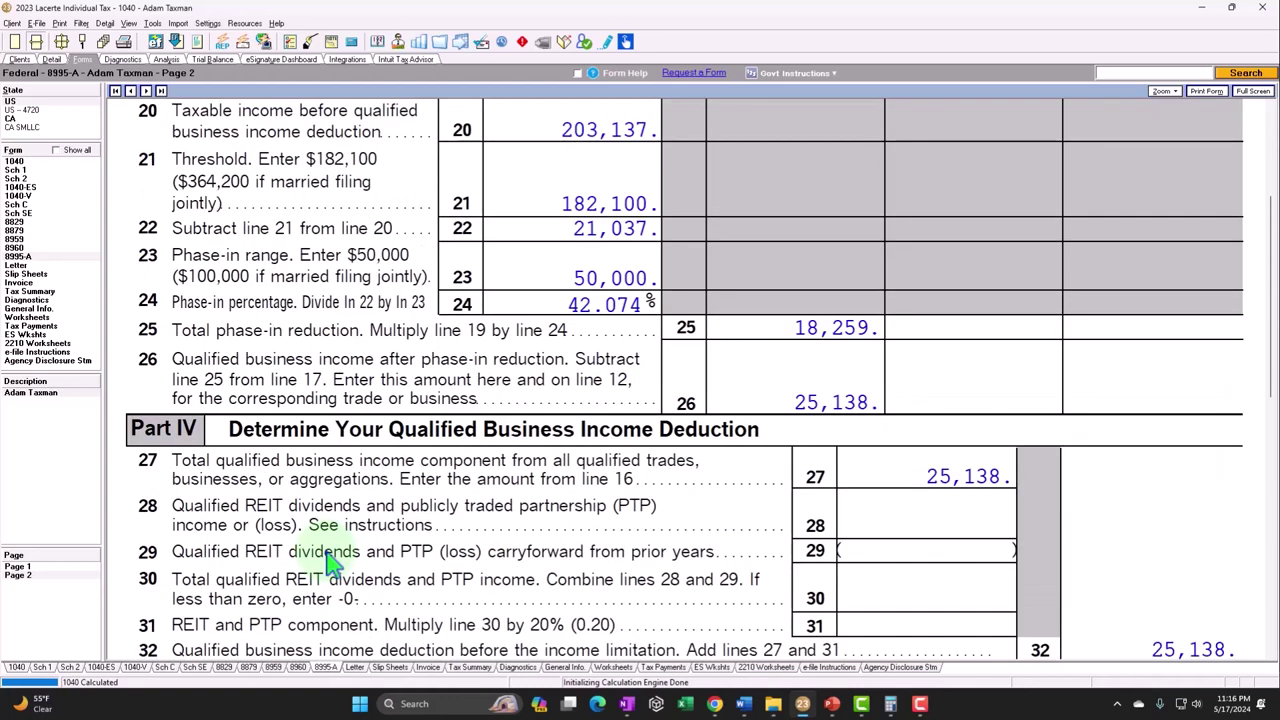
scroll(766, 385, down, 1)
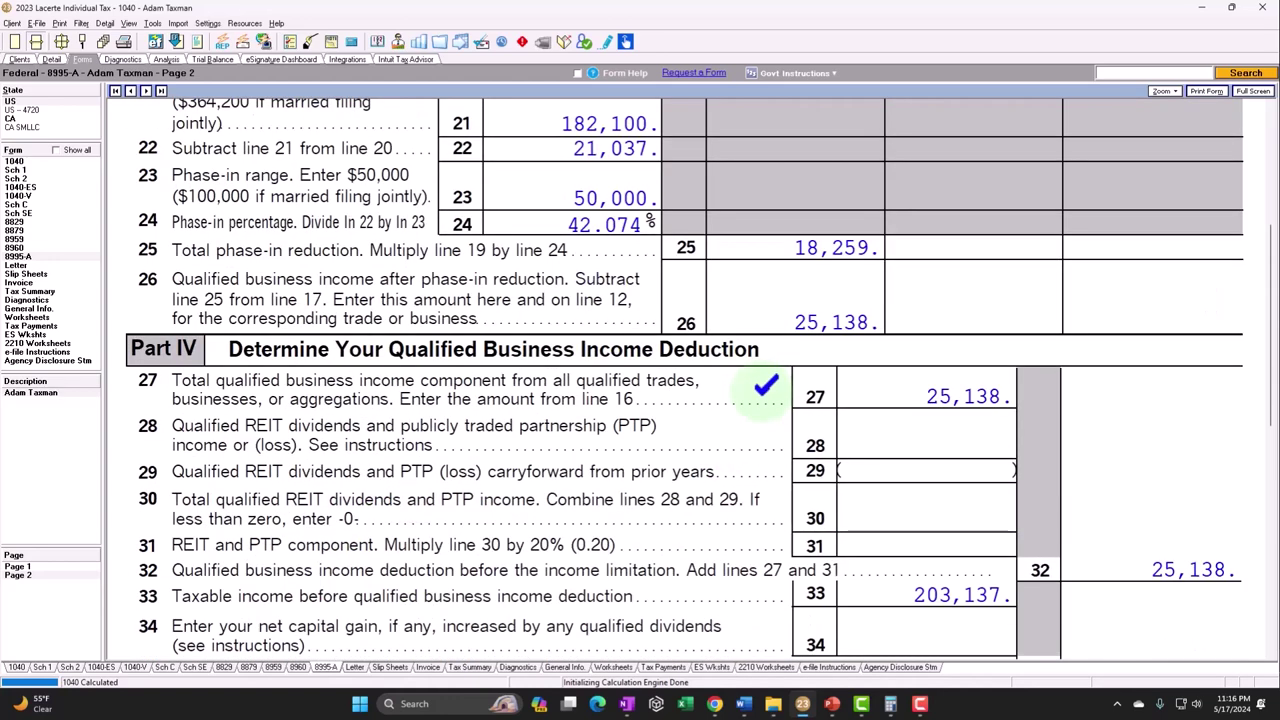
Go back to Form 1040 page 1 and examine the income and deduction amounts on lines 8 through 15.
scroll(766, 385, down, 3)
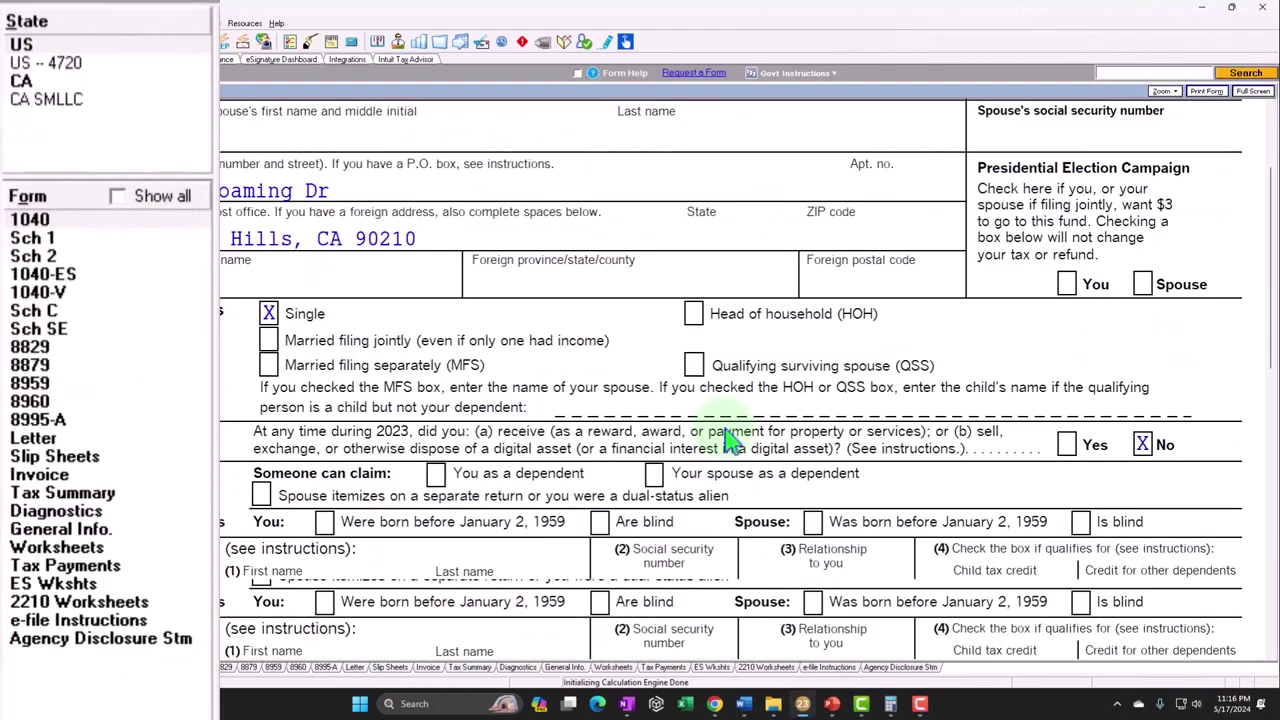
scroll(730, 440, down, 10)
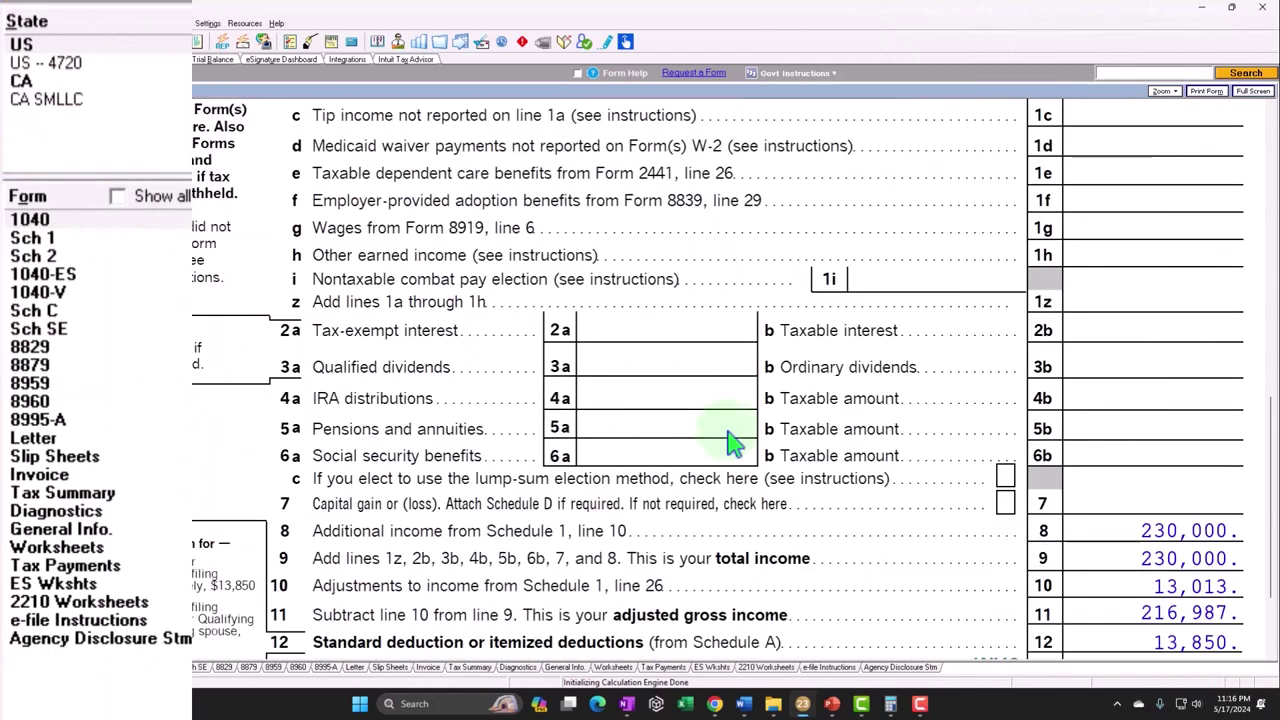
scroll(733, 424, down, 1)
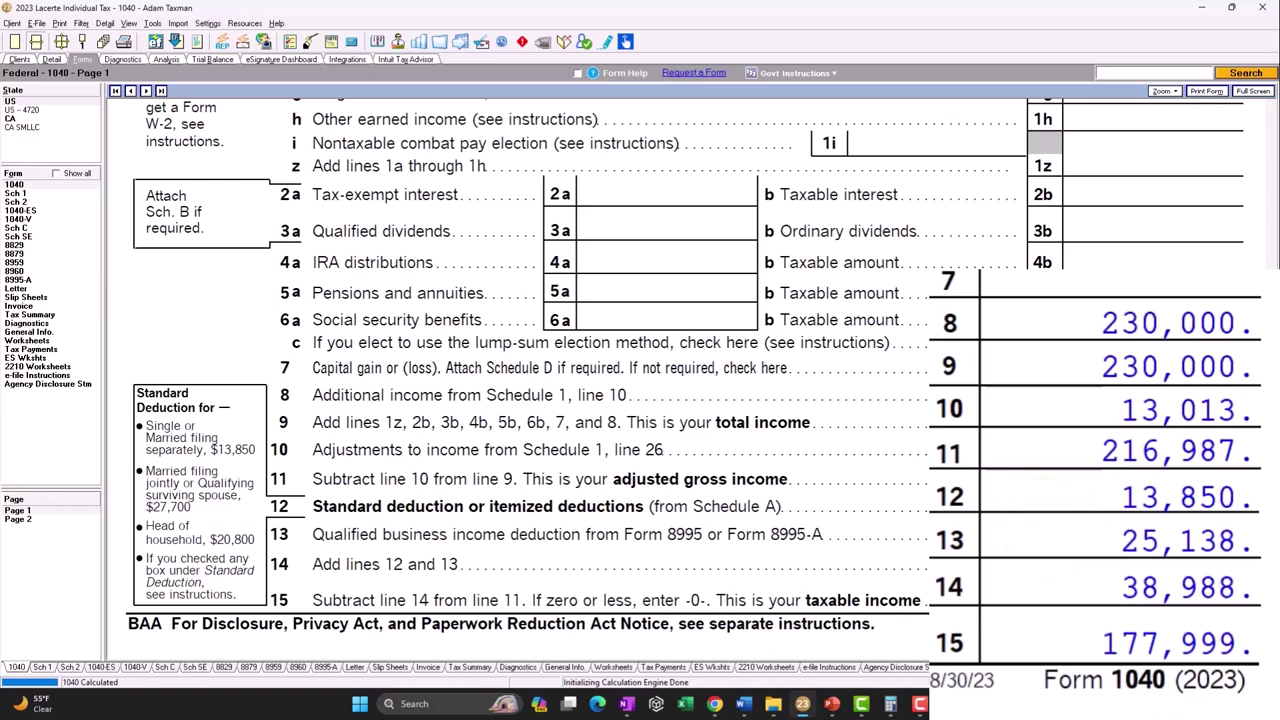
Set the federal gross receipts or sales of the Schedule C business to 120,000.
click(51, 59)
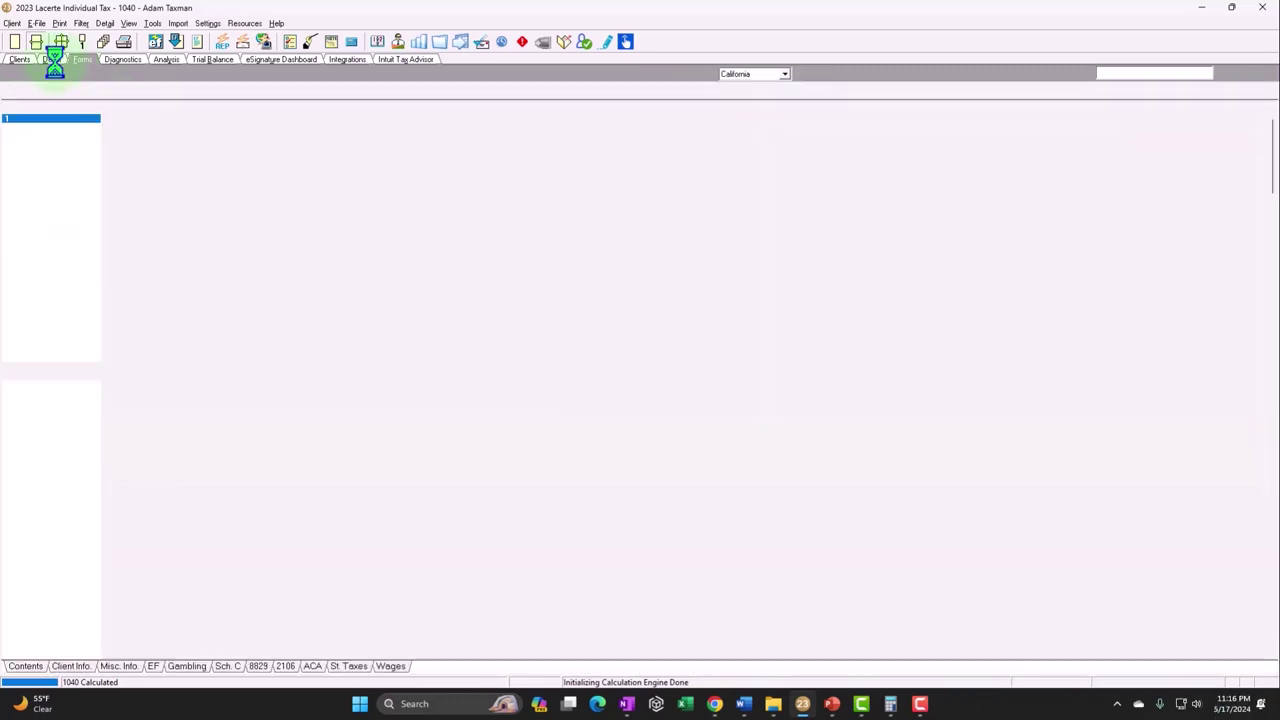
click(445, 172)
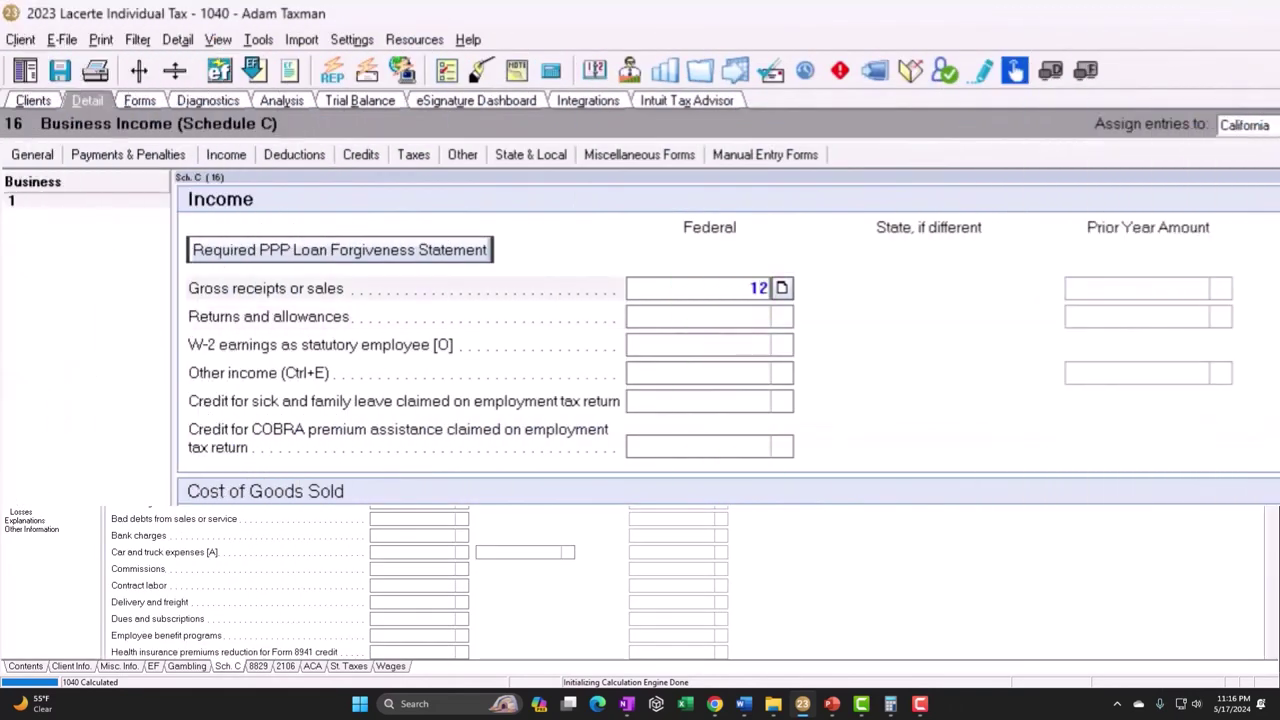
text(120,000)
key(Return)
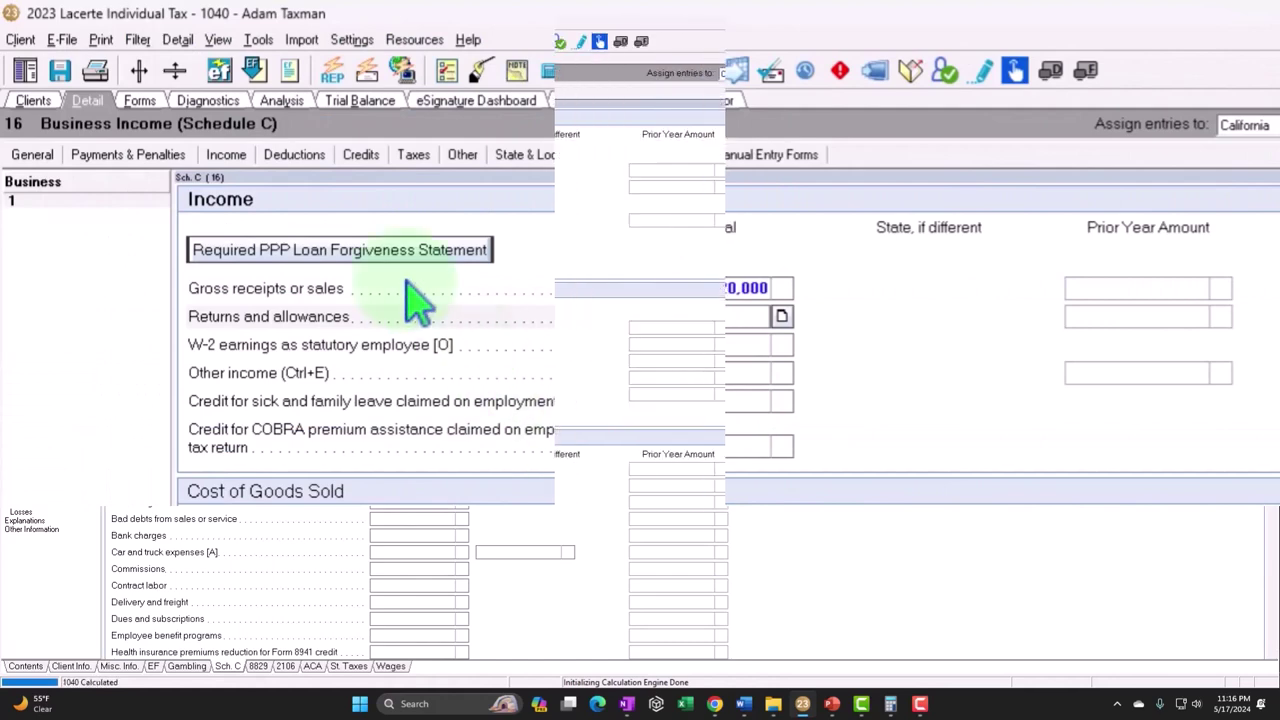
Open the line 13 worksheet from the recalculated Form 1040 and compute 20% of 100,000 minus 7,065 in Calculator.
click(143, 103)
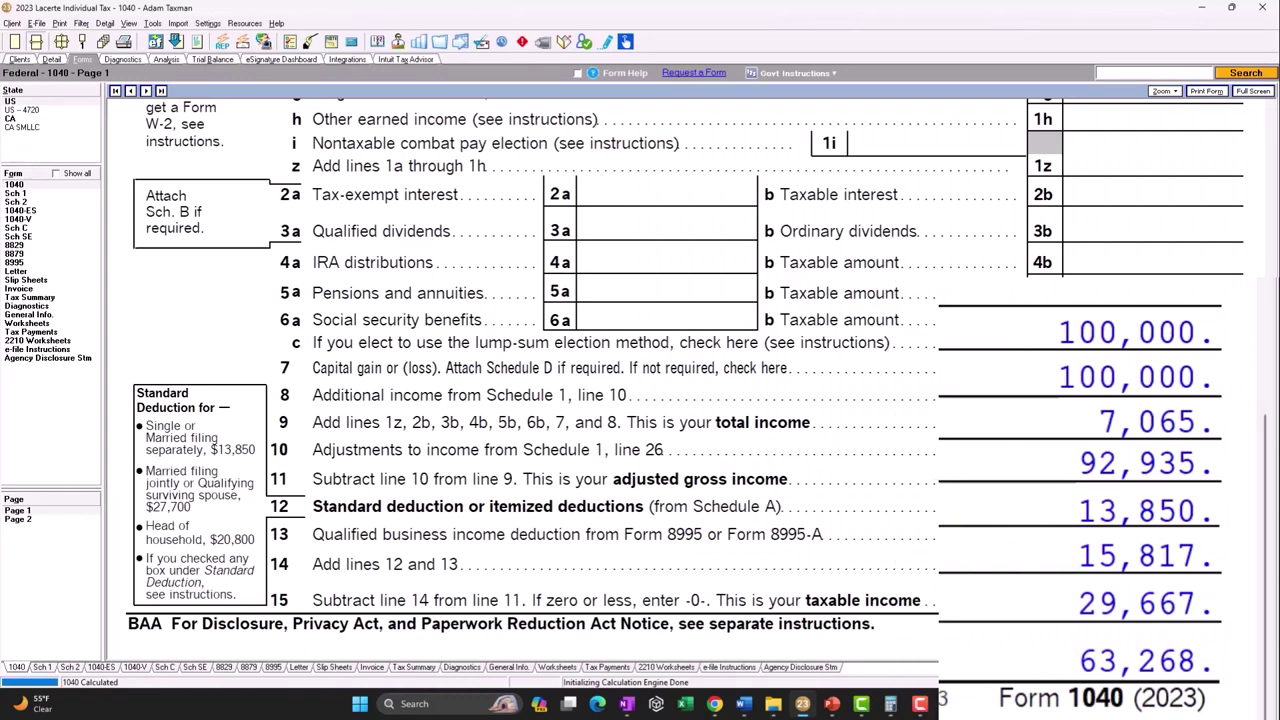
click(1000, 534)
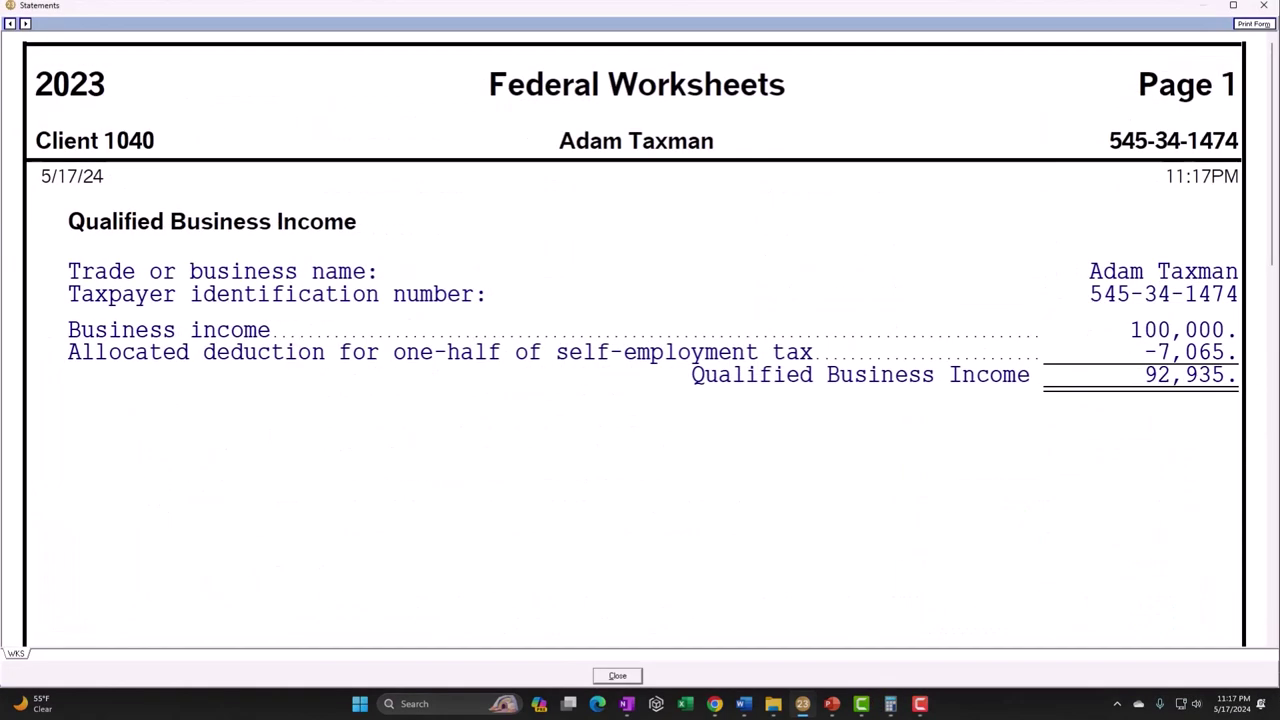
click(890, 703)
drag(1166, 486, 709, 354)
click(680, 400)
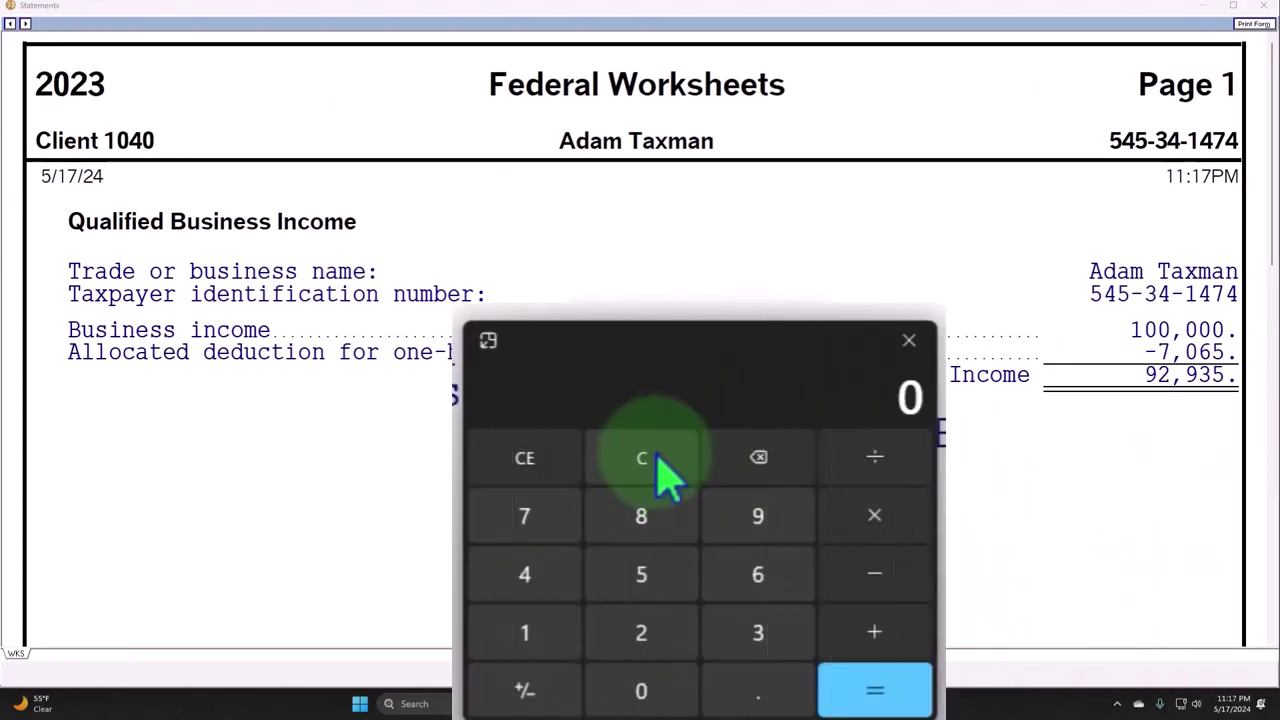
text(1000000)
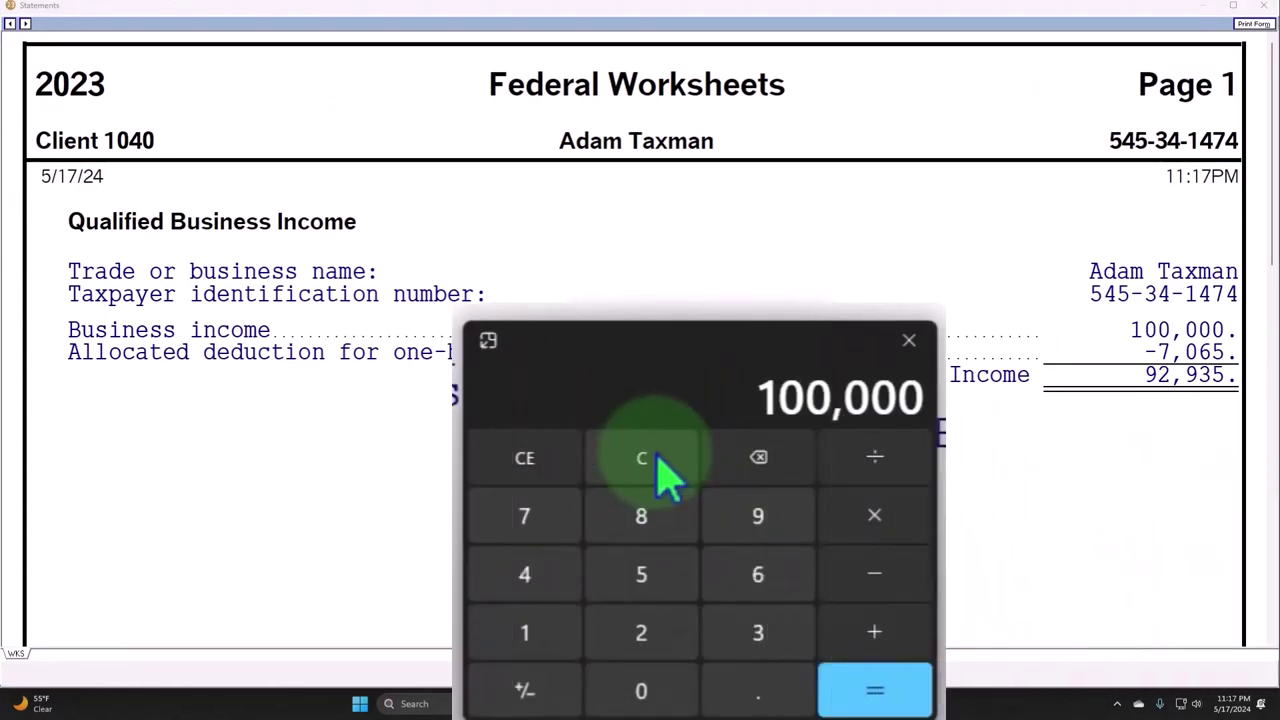
text(-7065)
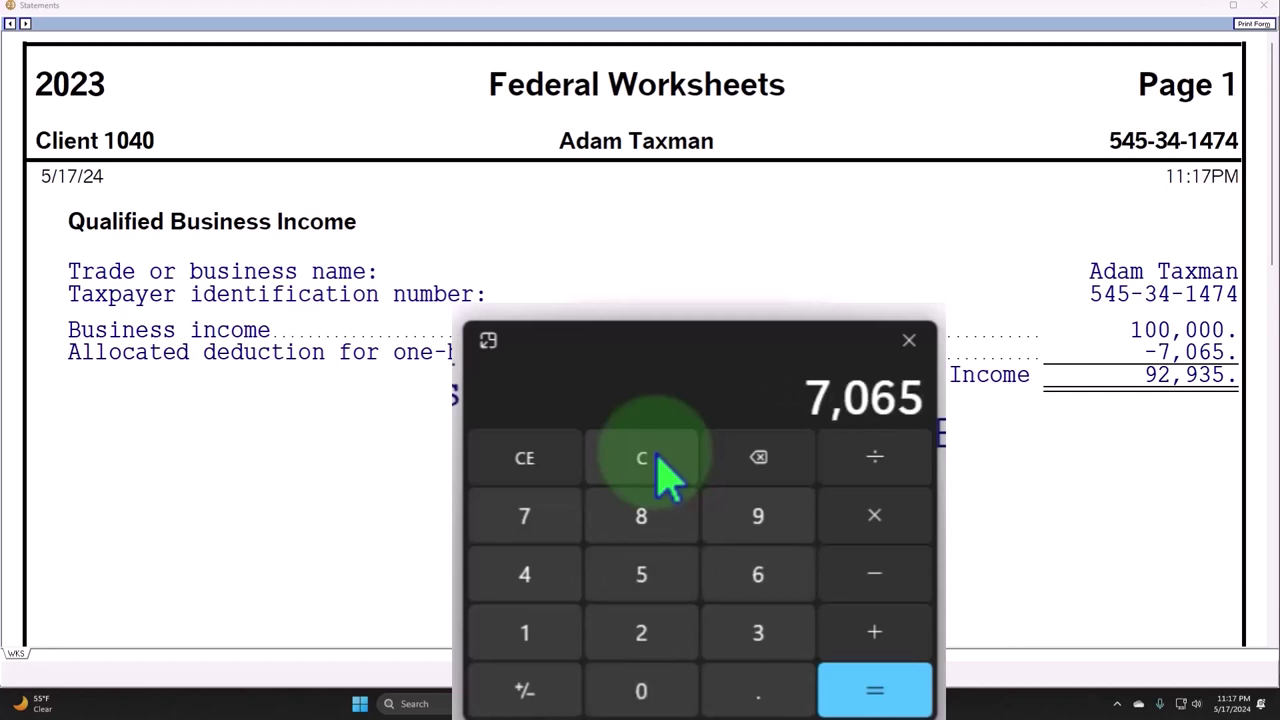
key(Return)
text(*.2)
key(Return)
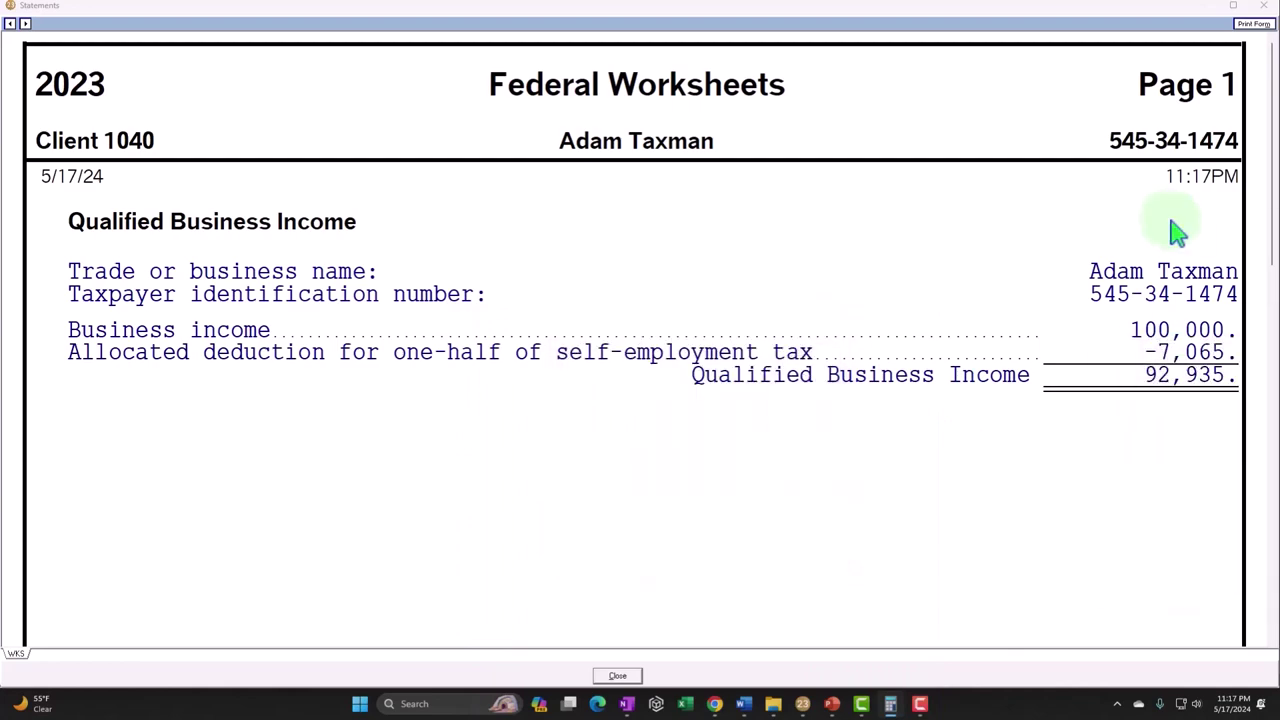
Close the worksheet and review the simplified computation on Form 8995 down to line 17.
click(1264, 14)
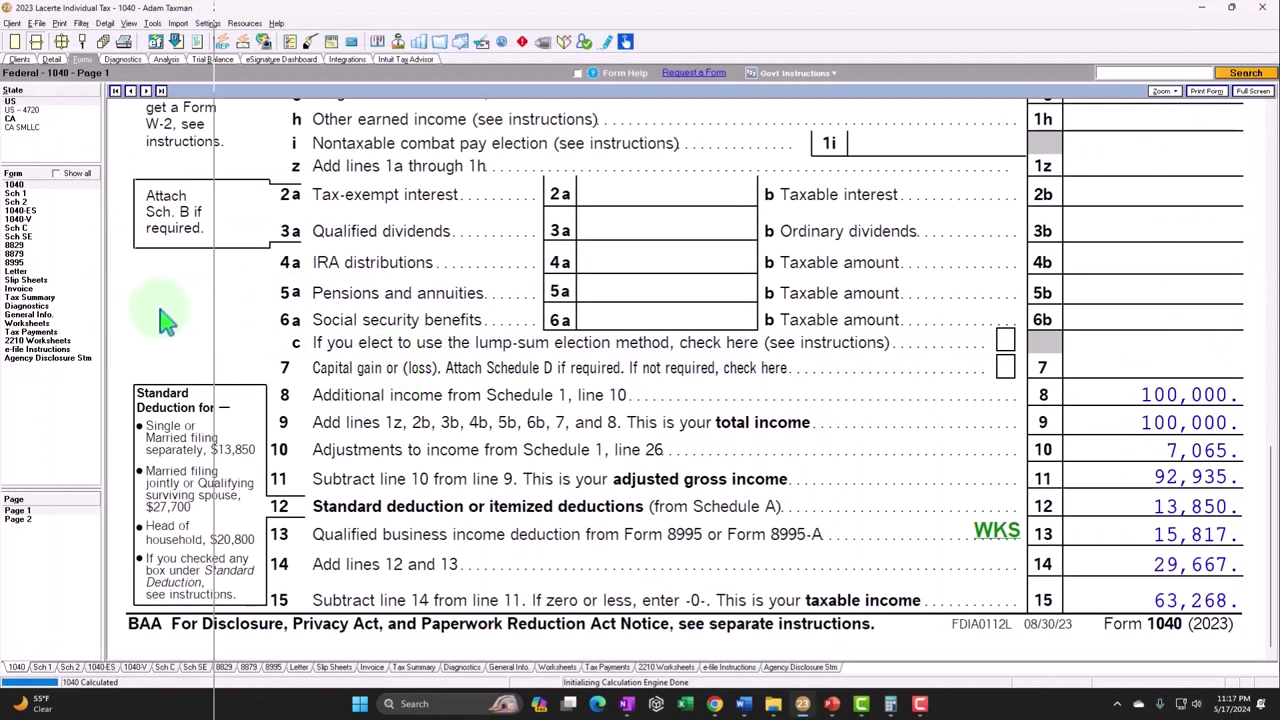
click(28, 424)
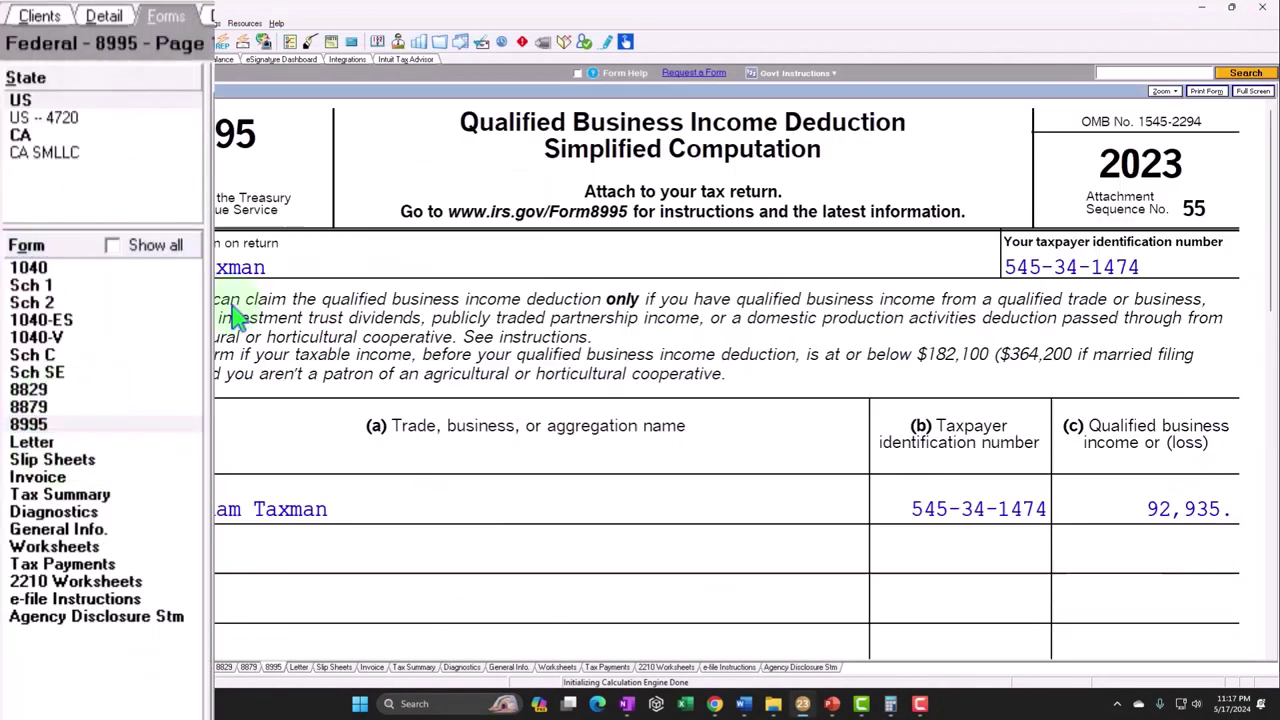
scroll(705, 405, down, 5)
scroll(705, 405, down, 4)
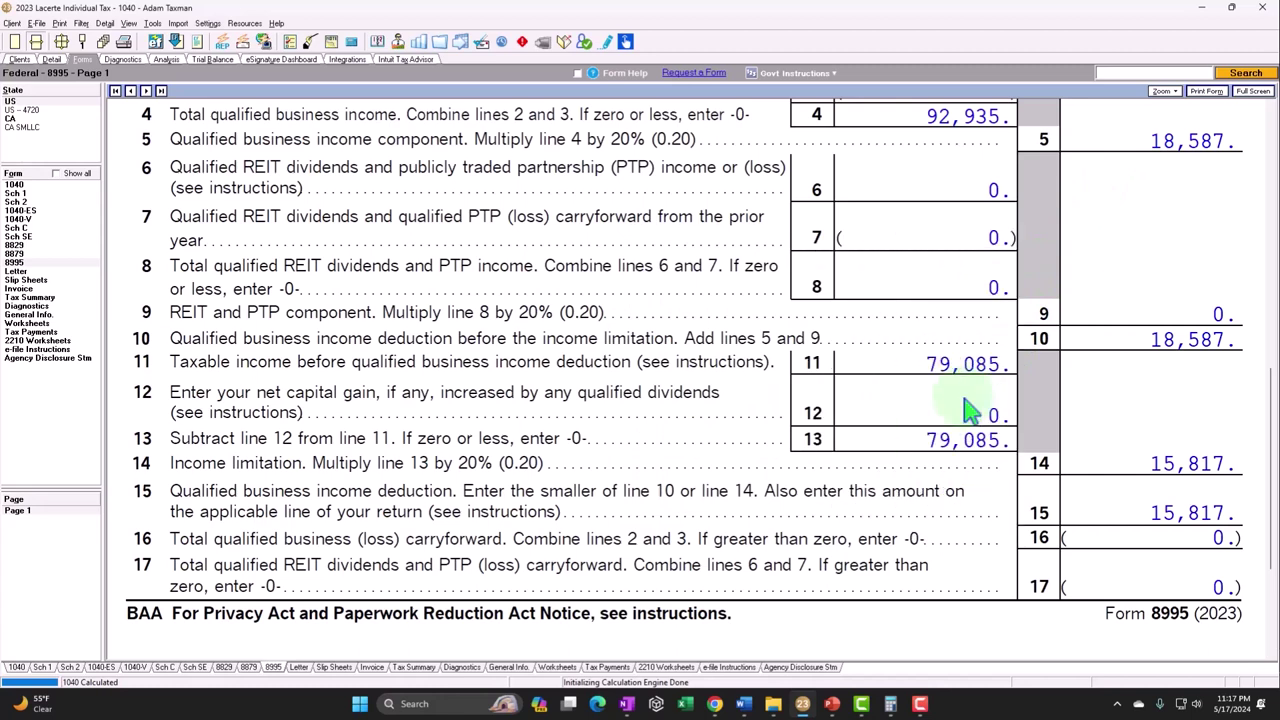
Add a W-2 for the saved employer W-2 1 with wages of 20,000.
scroll(680, 380, up, 2)
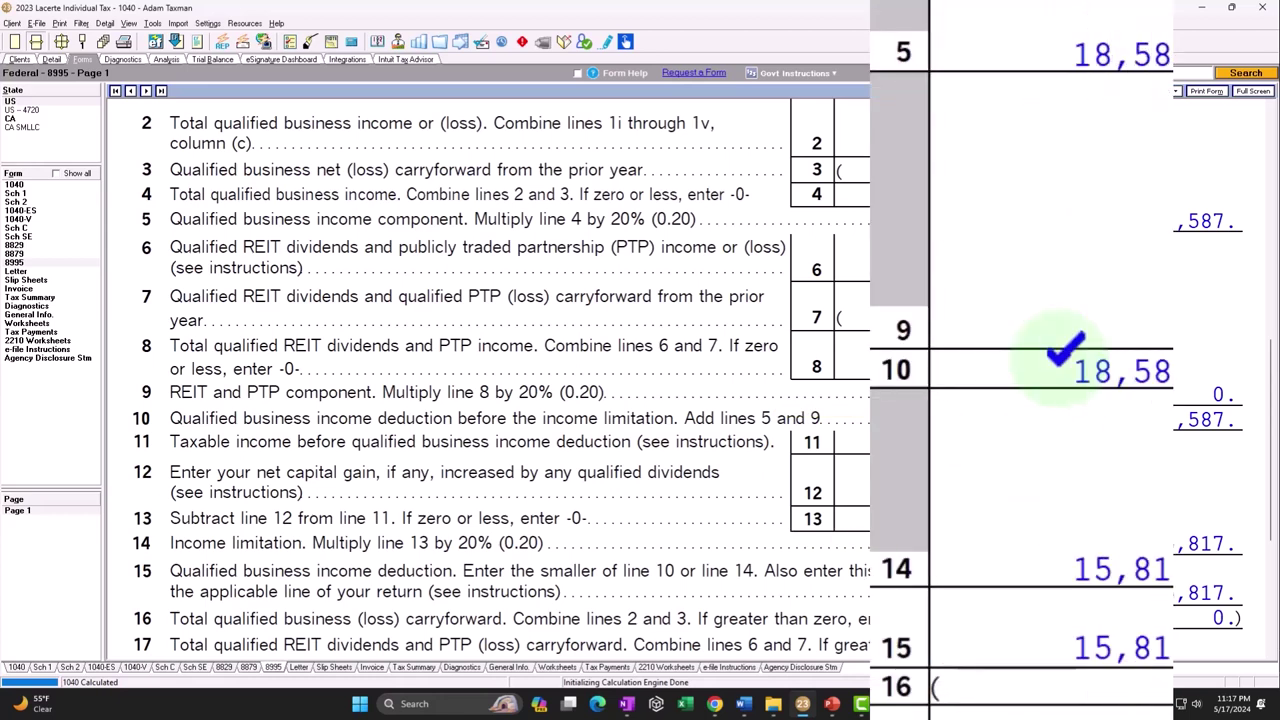
click(52, 59)
click(133, 91)
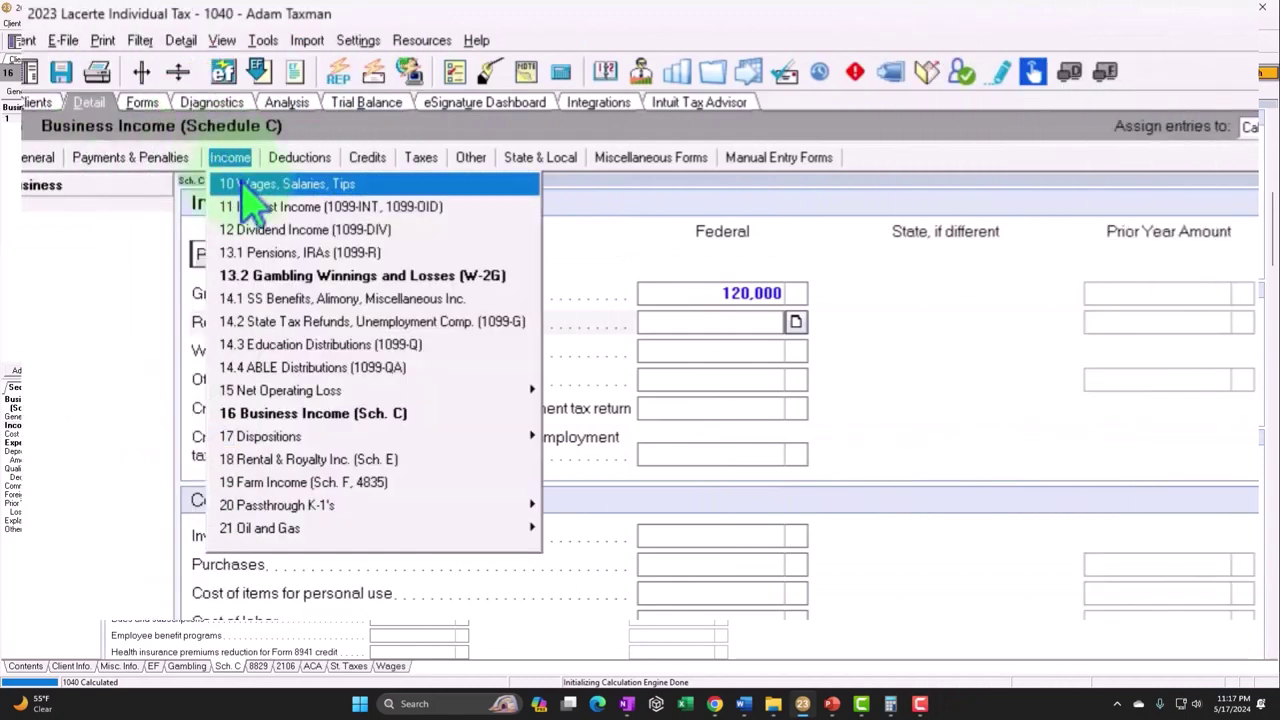
click(155, 105)
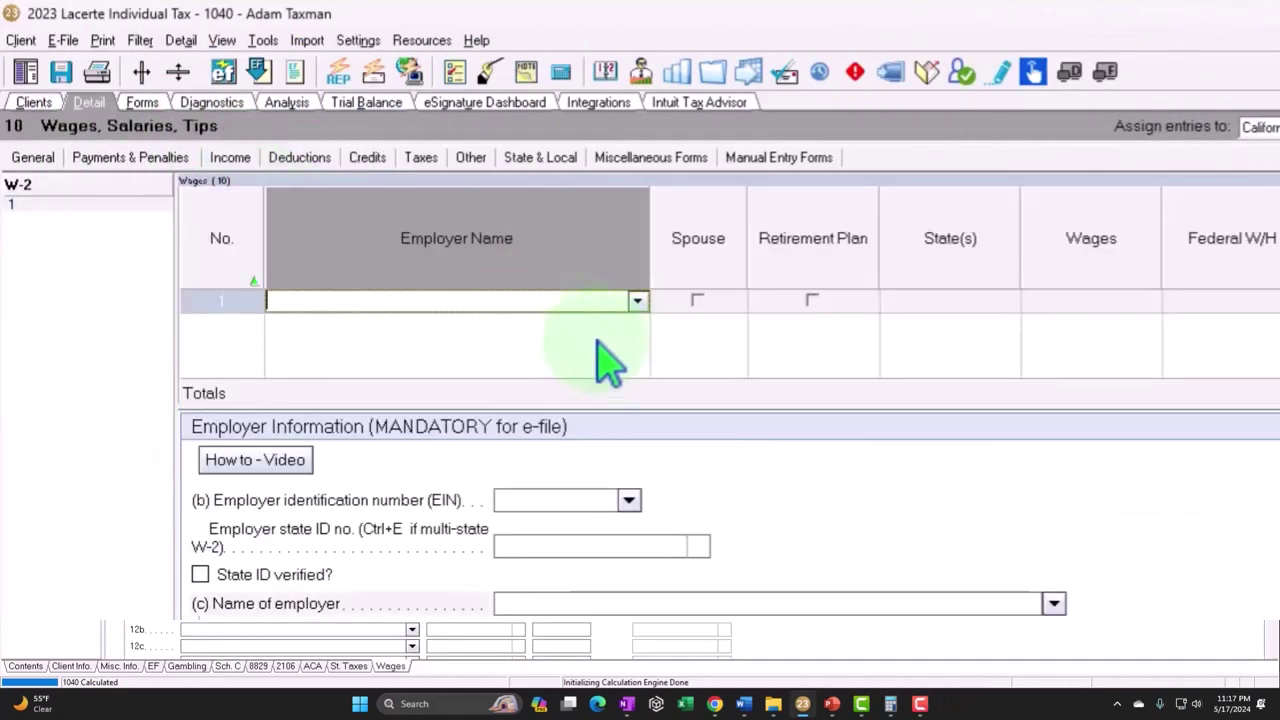
text(W-2 1)
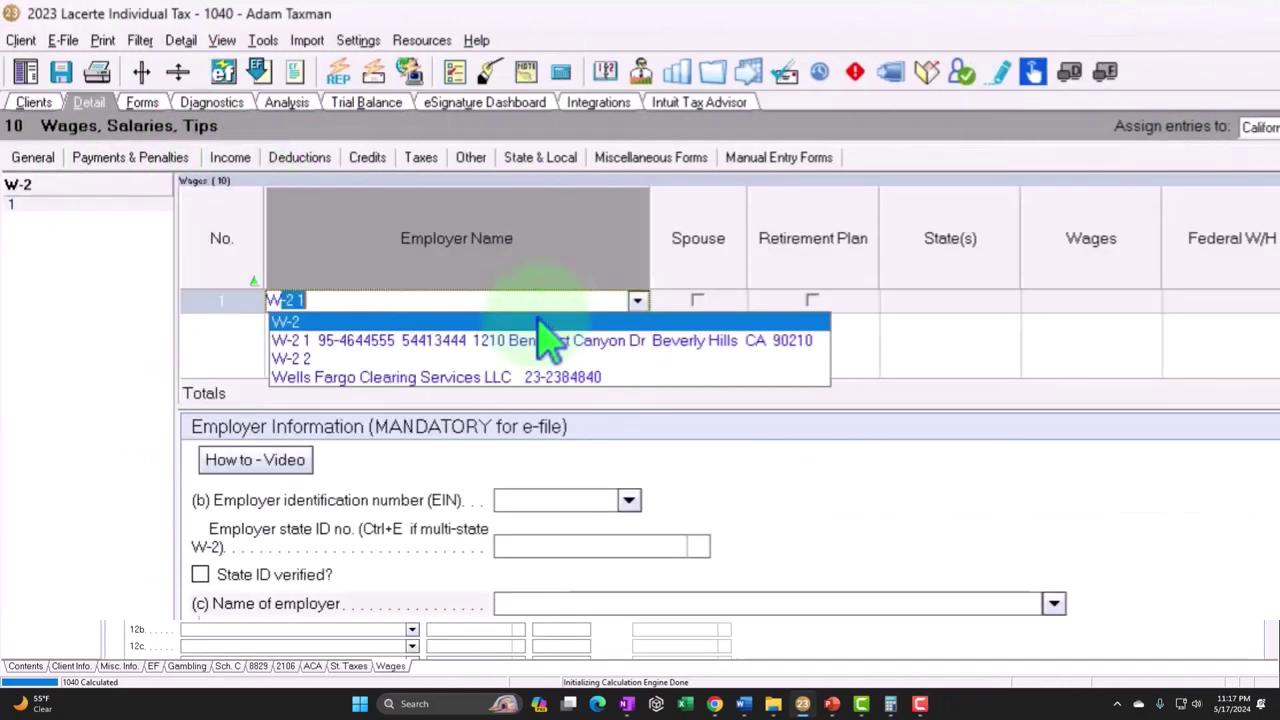
click(543, 334)
key(Tab)
key(Tab)
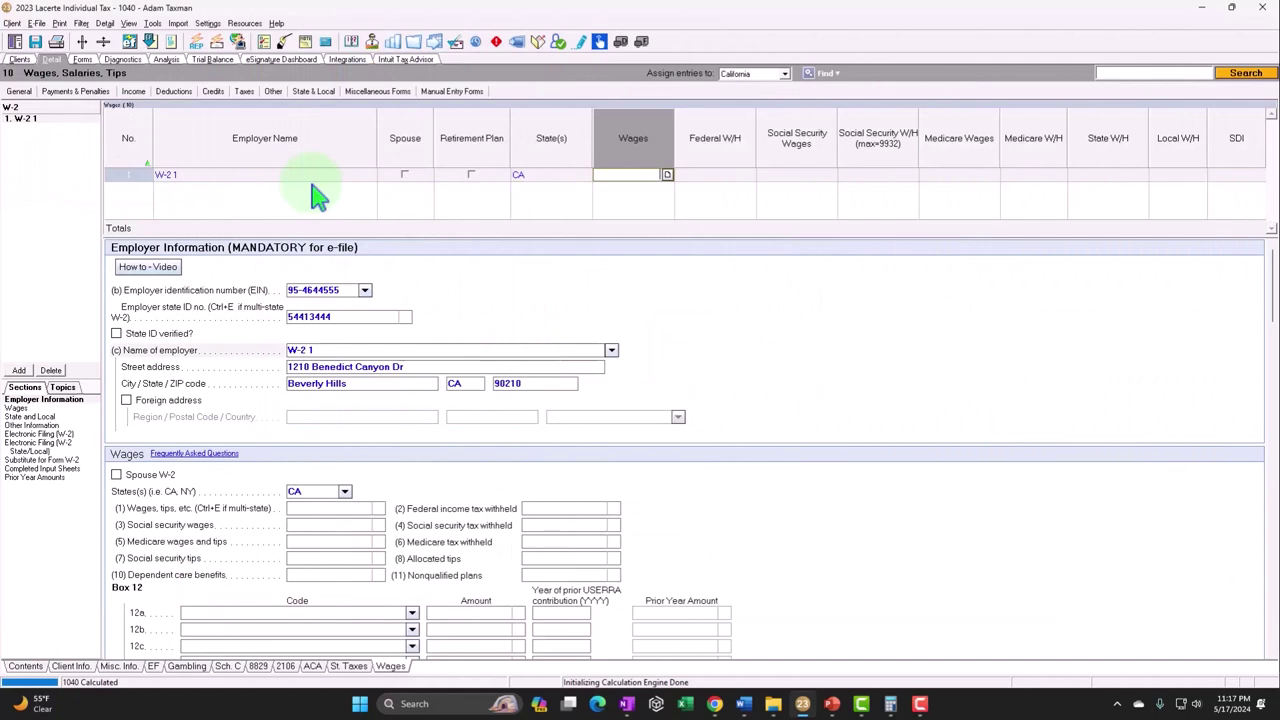
text(20,000)
key(Tab)
Review the recalculated Form 8995 and Form 1040 page 1, including the qualified business income worksheet for line 13.
click(84, 60)
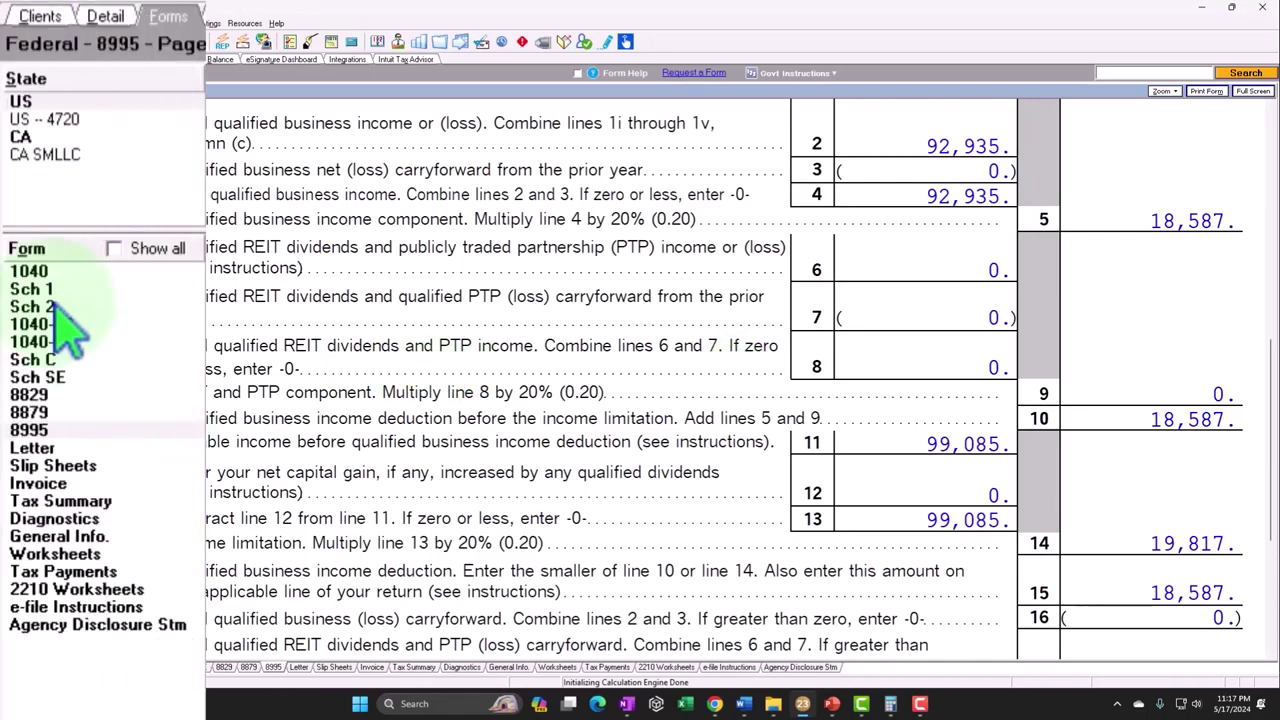
click(30, 274)
scroll(723, 414, down, 10)
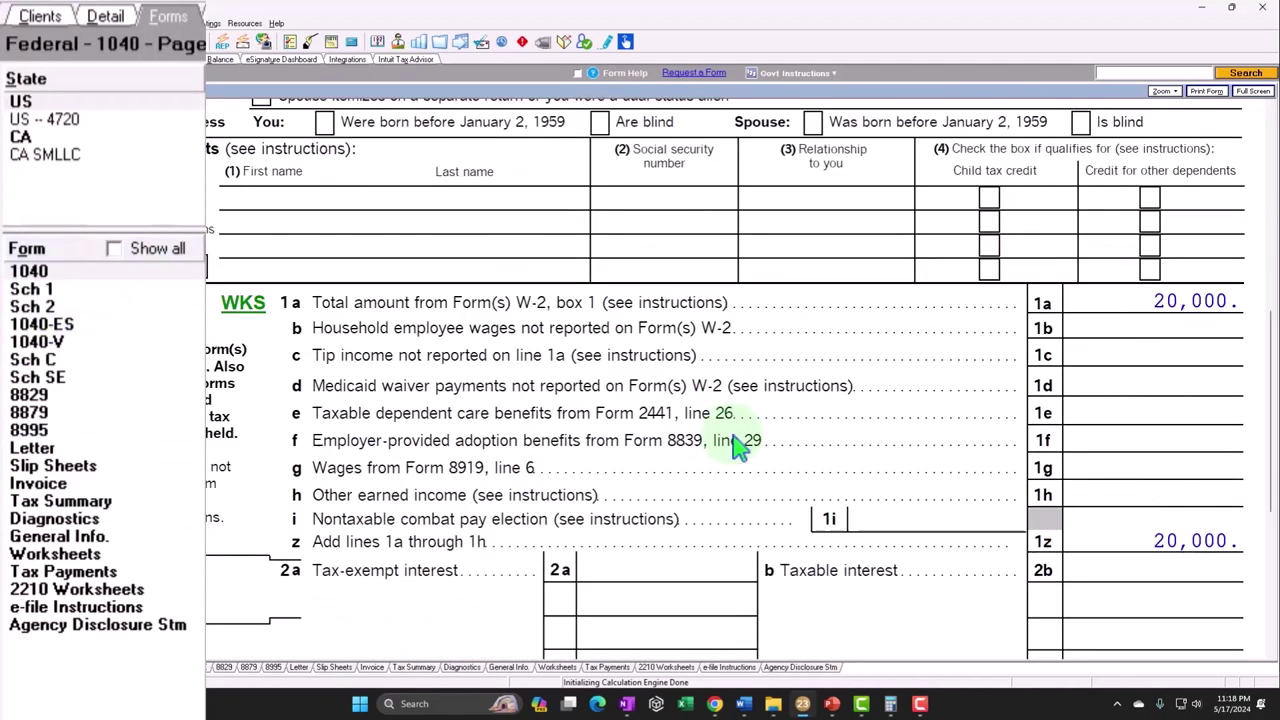
scroll(736, 430, down, 3)
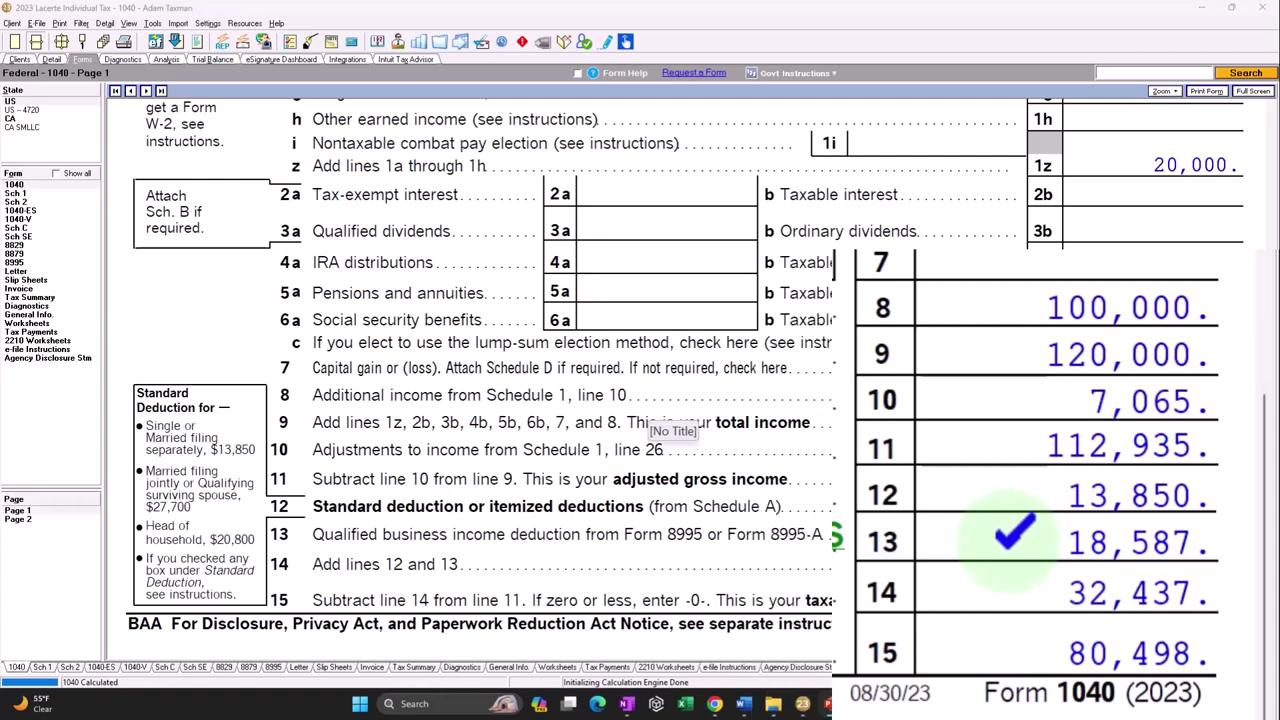
double_click(998, 538)
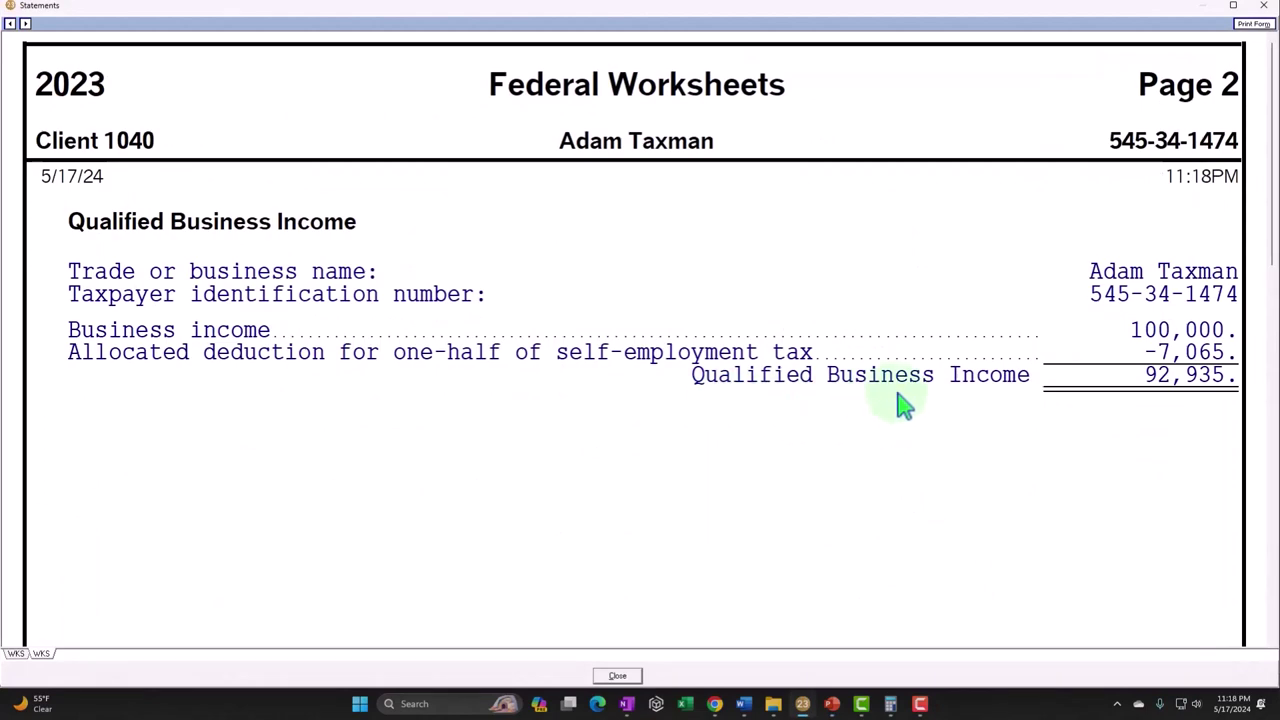
click(1262, 7)
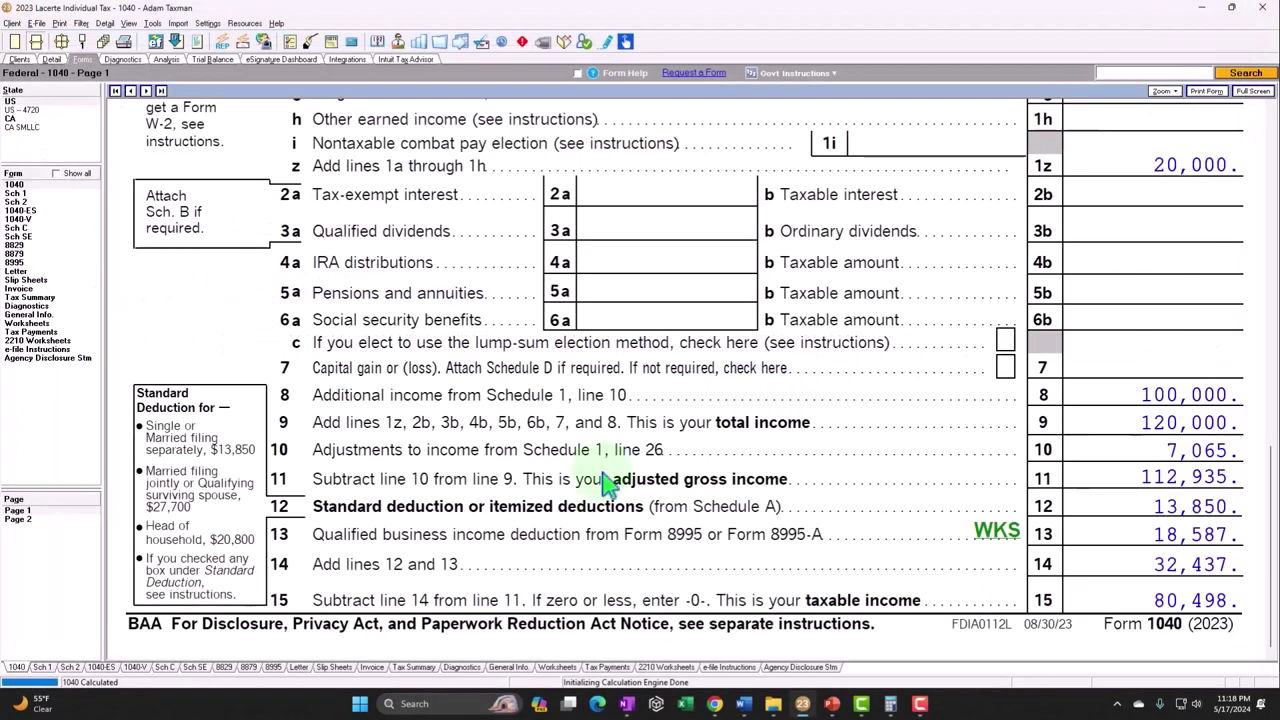
Trace the business income and self-employment tax deduction through both pages of Schedule 1, Schedule C and Schedule SE.
click(15, 193)
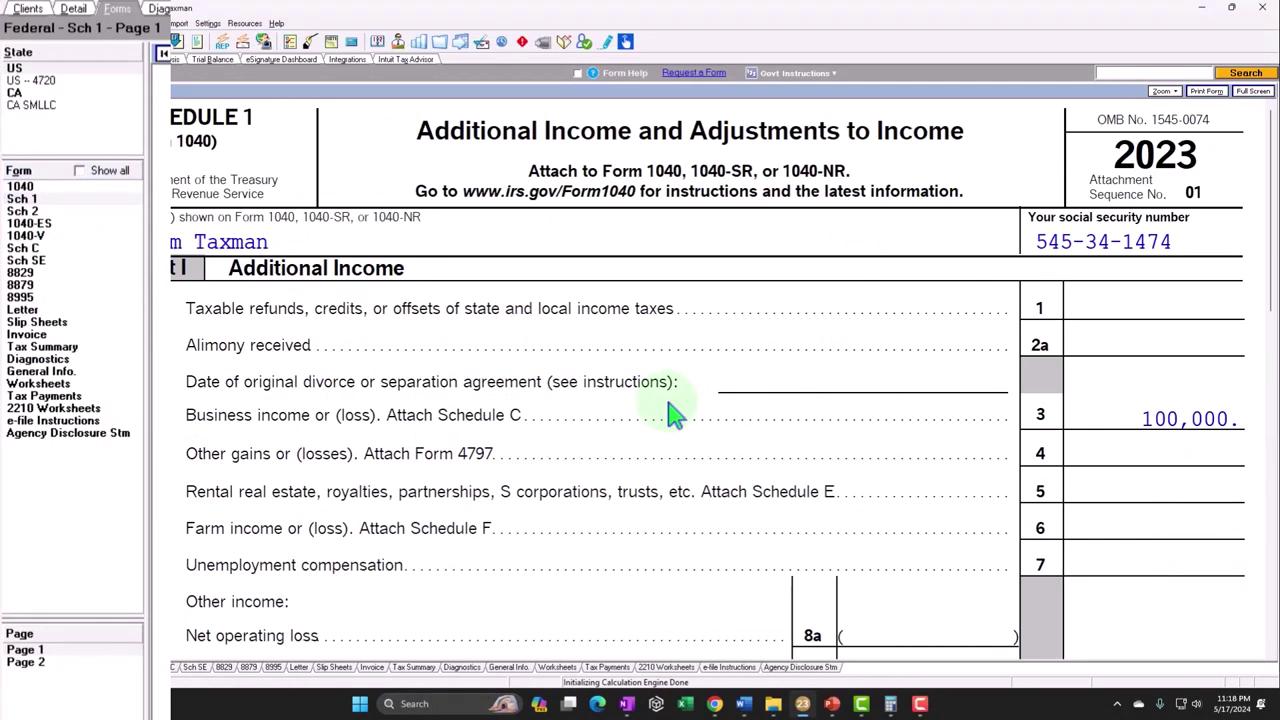
click(30, 662)
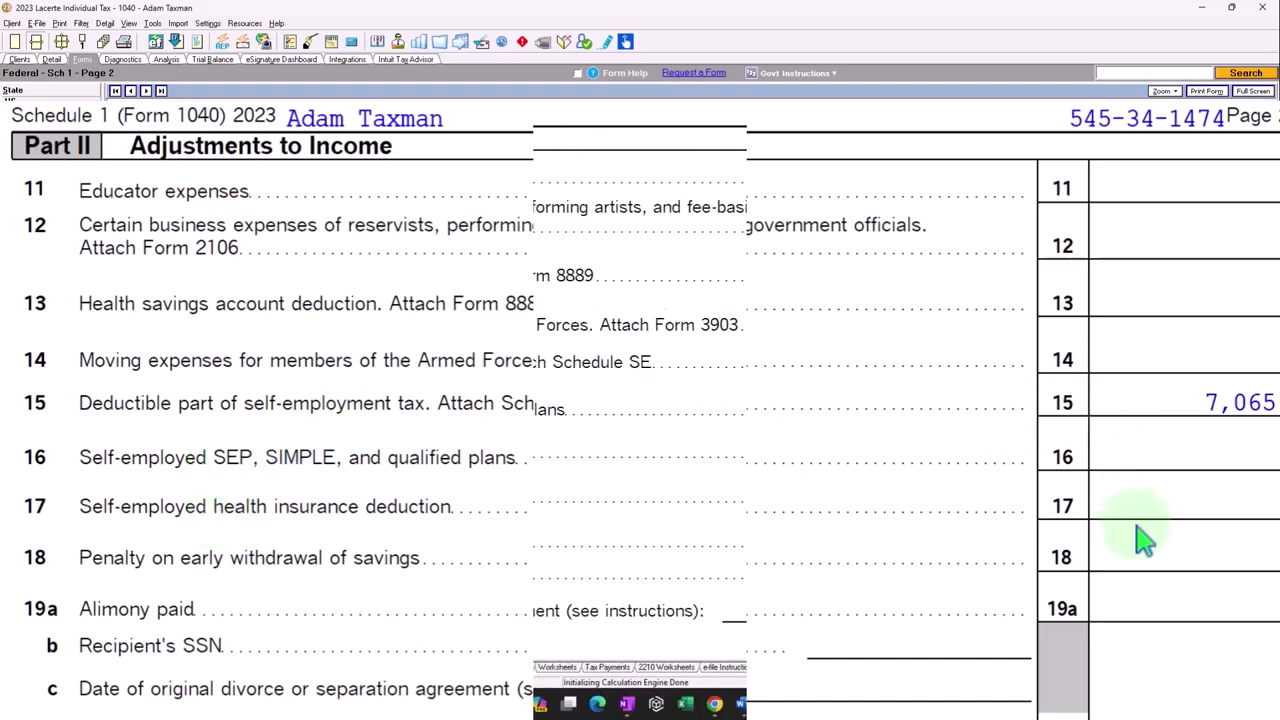
click(24, 225)
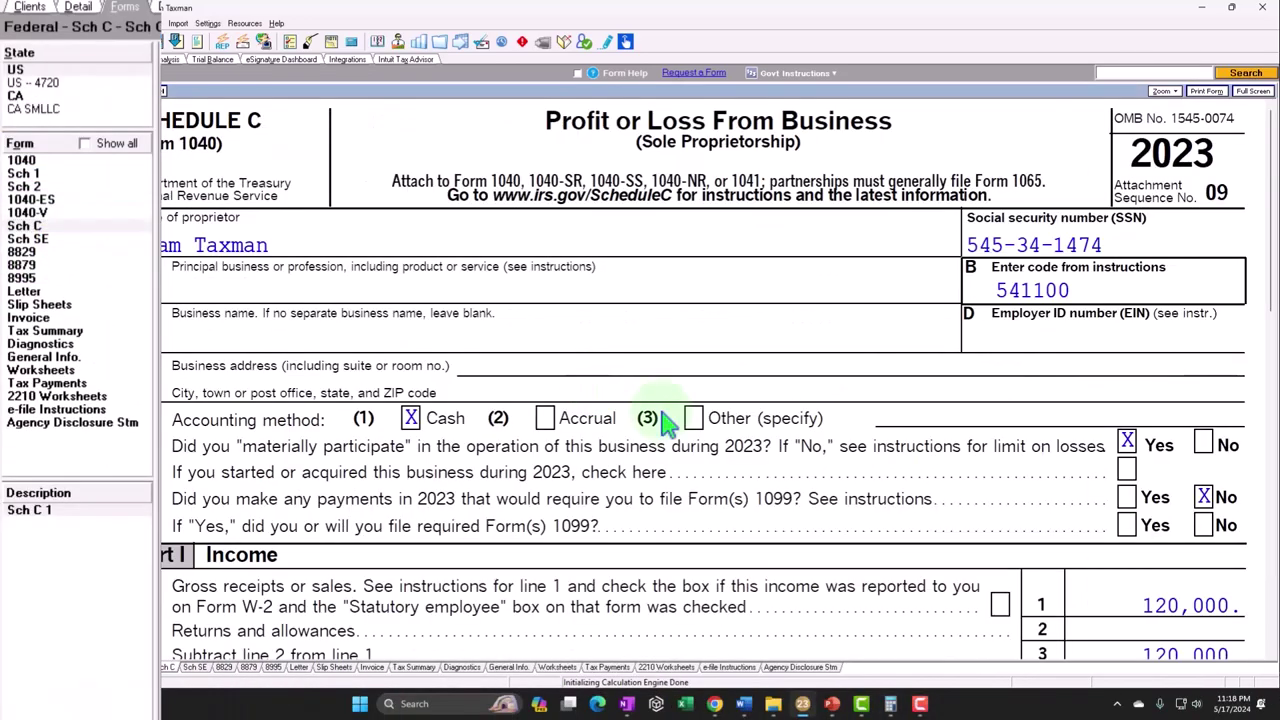
scroll(668, 422, down, 10)
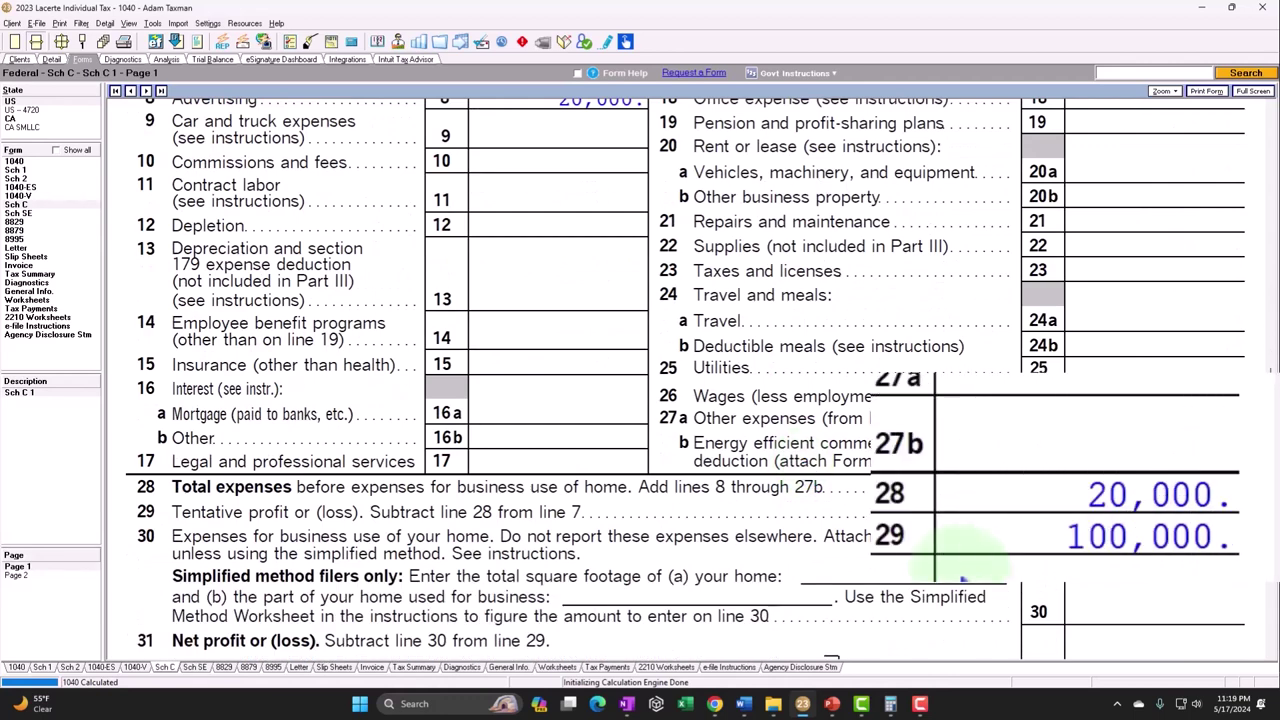
click(17, 212)
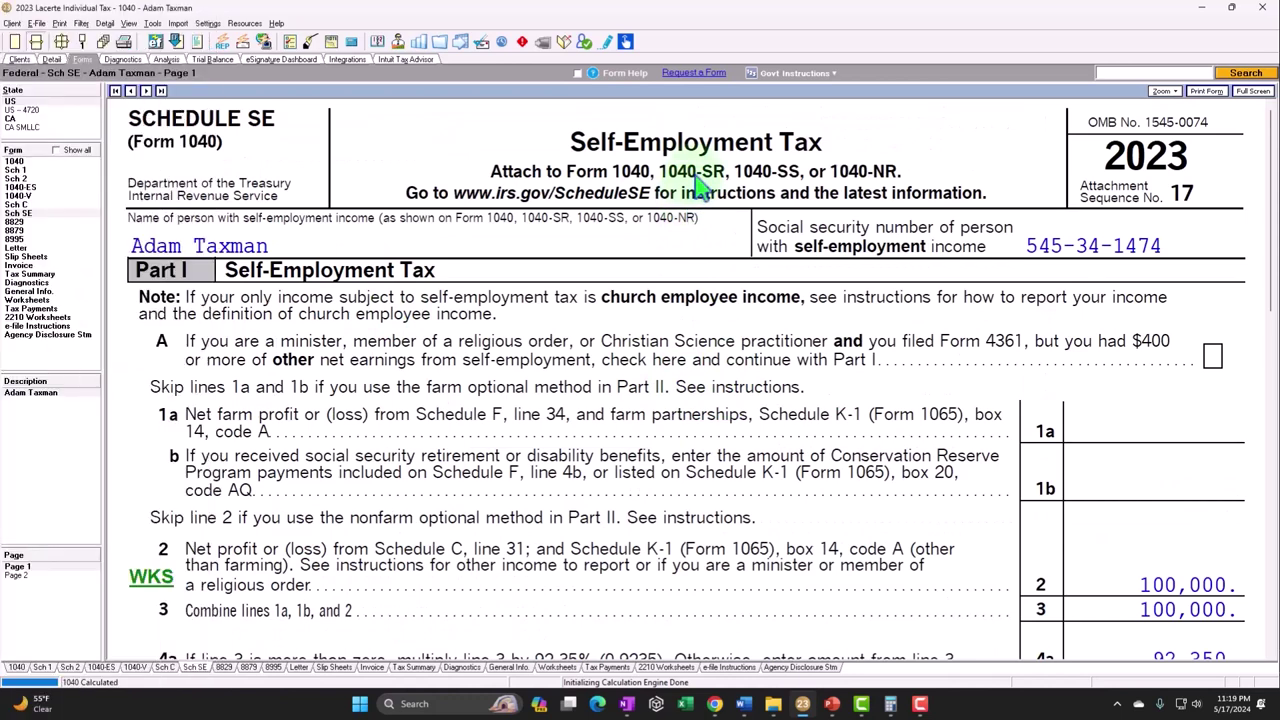
Go to the input for line 16 on Schedule 1 page 2 and set the self-employed SEP contribution to 2,000.
click(20, 170)
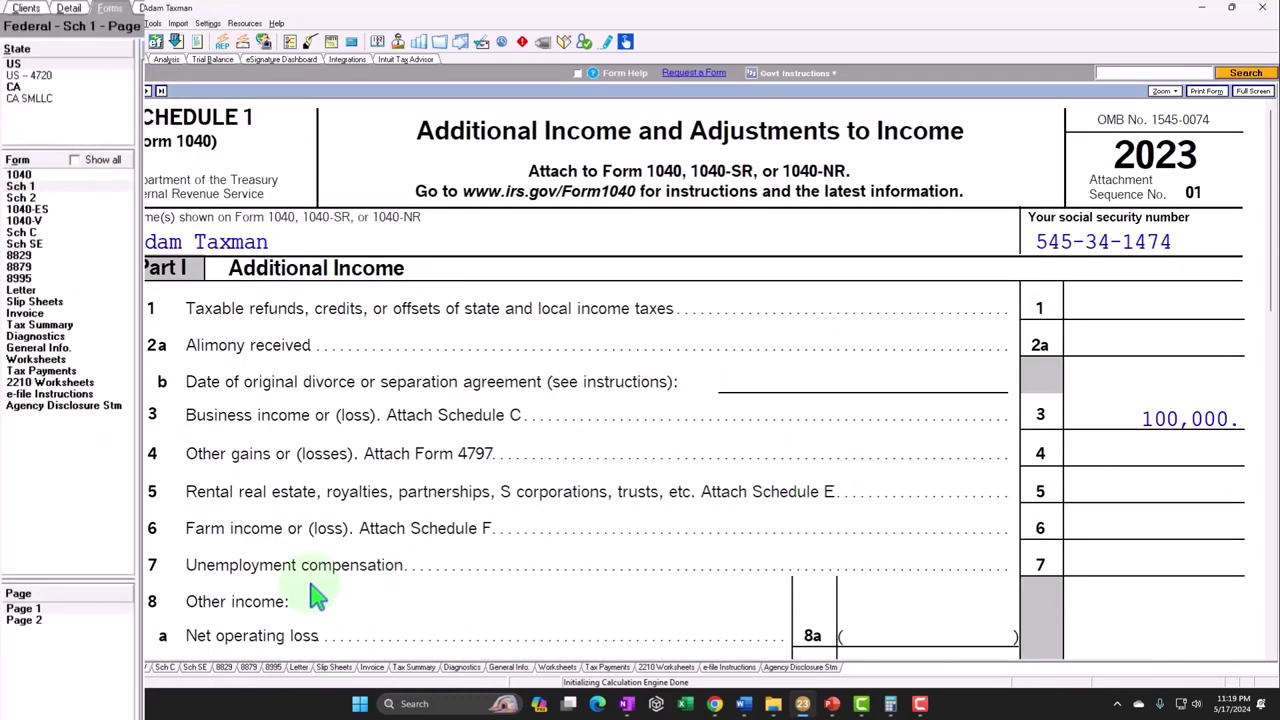
click(66, 619)
scroll(760, 440, down, 1)
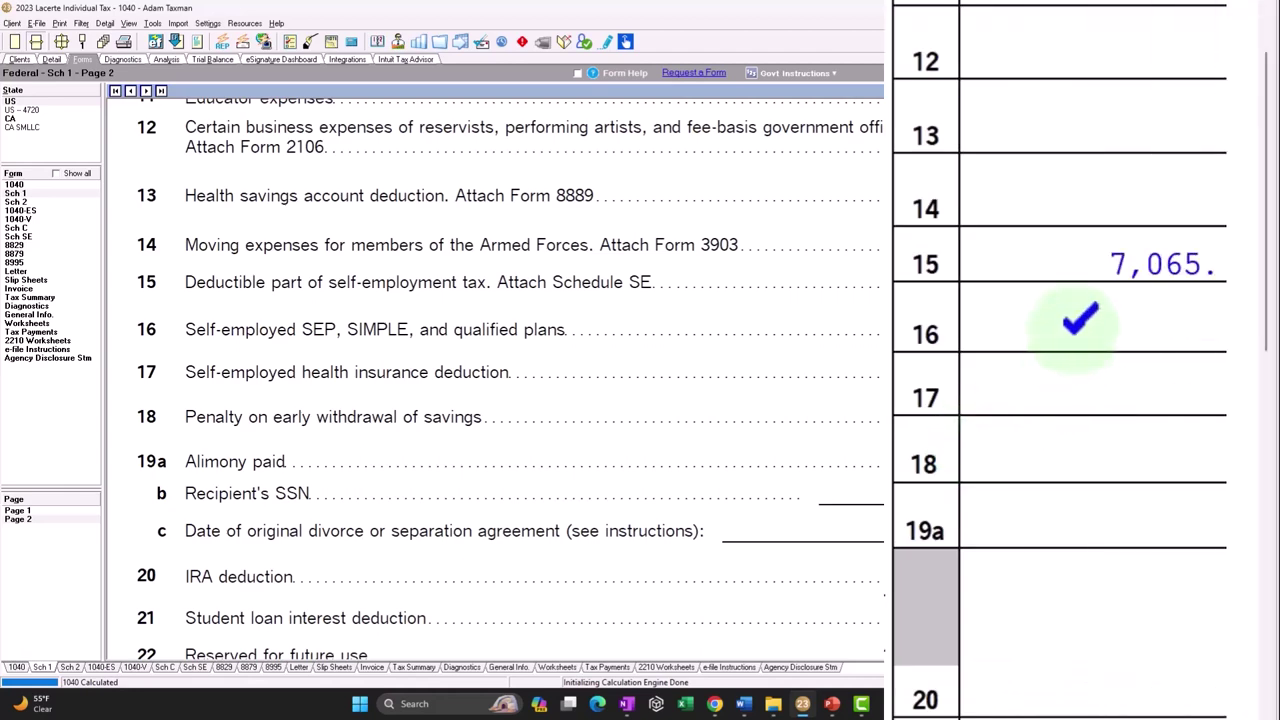
right_click(1080, 330)
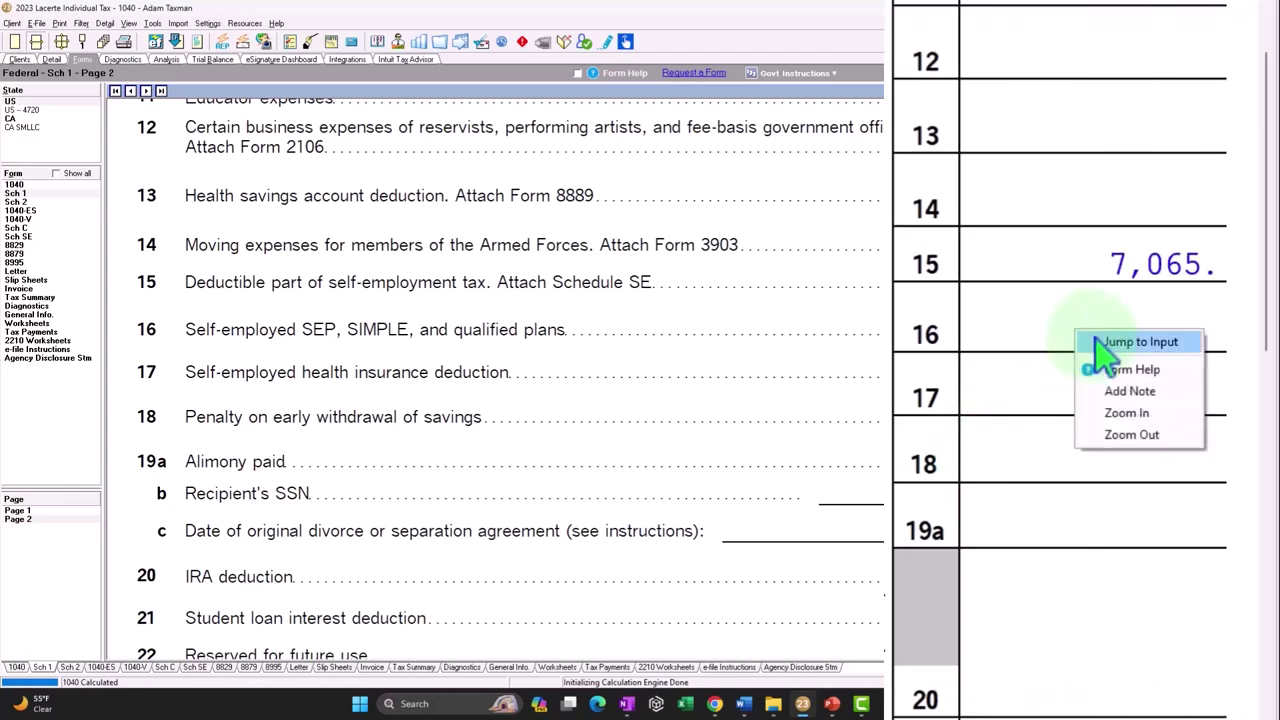
click(1105, 345)
click(558, 365)
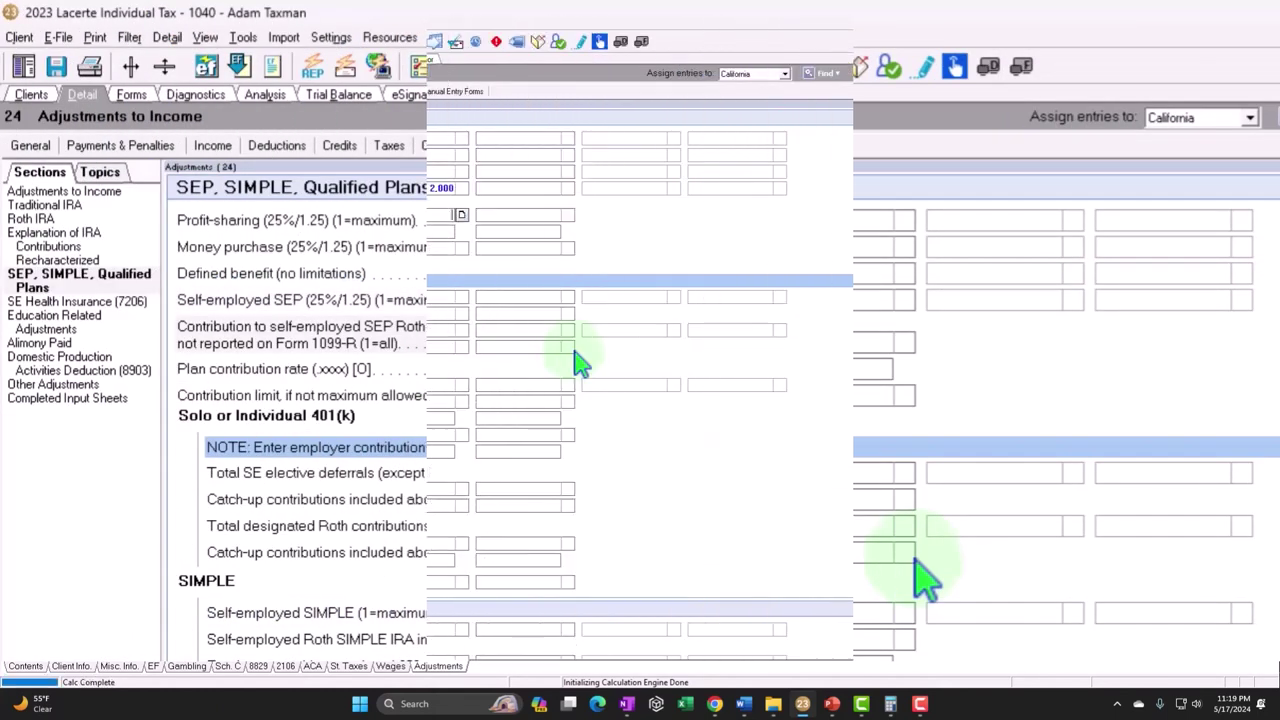
Go to the input for Schedule 1 line 17 and set the self-employed health insurance premiums not entered elsewhere to 5,000.
click(131, 94)
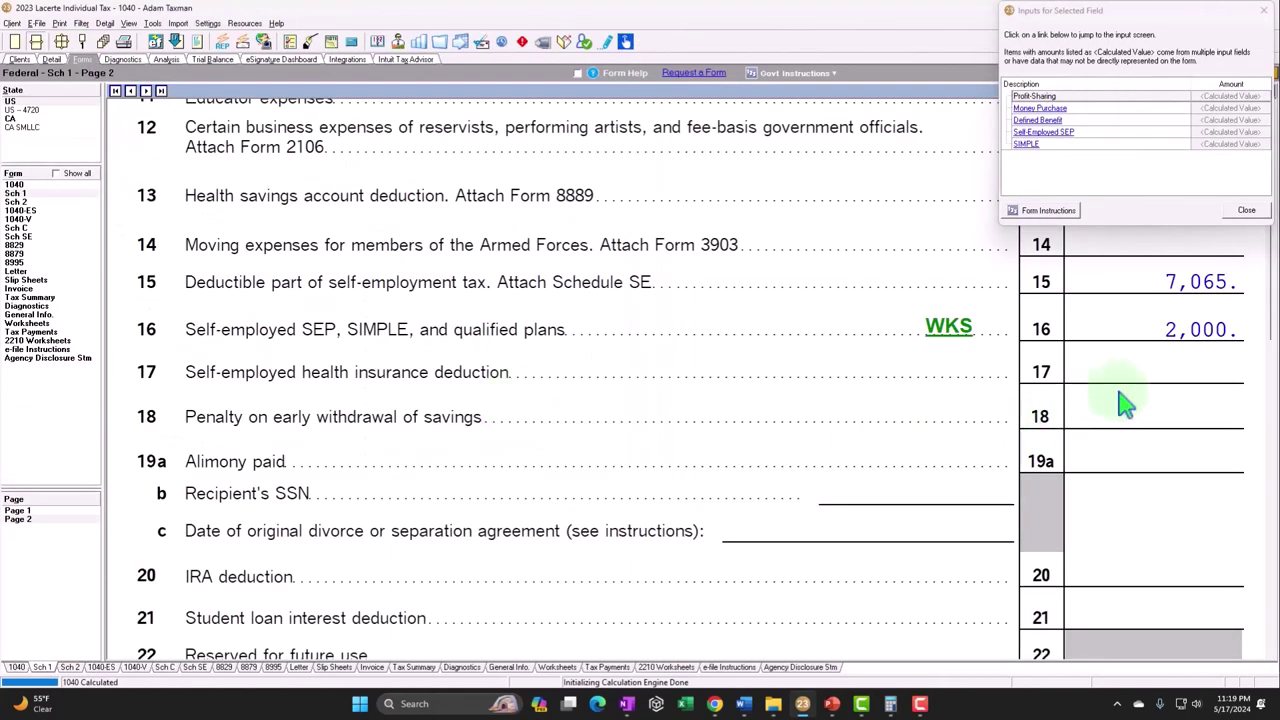
right_click(1157, 368)
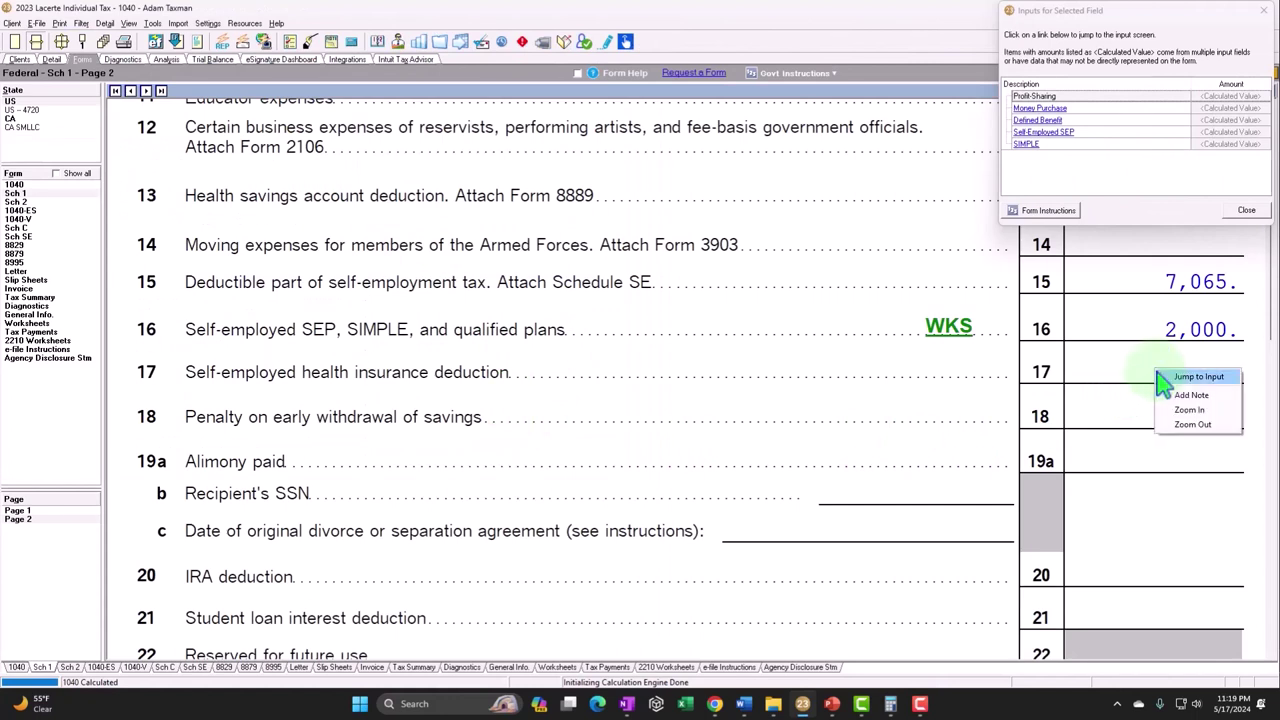
click(1168, 376)
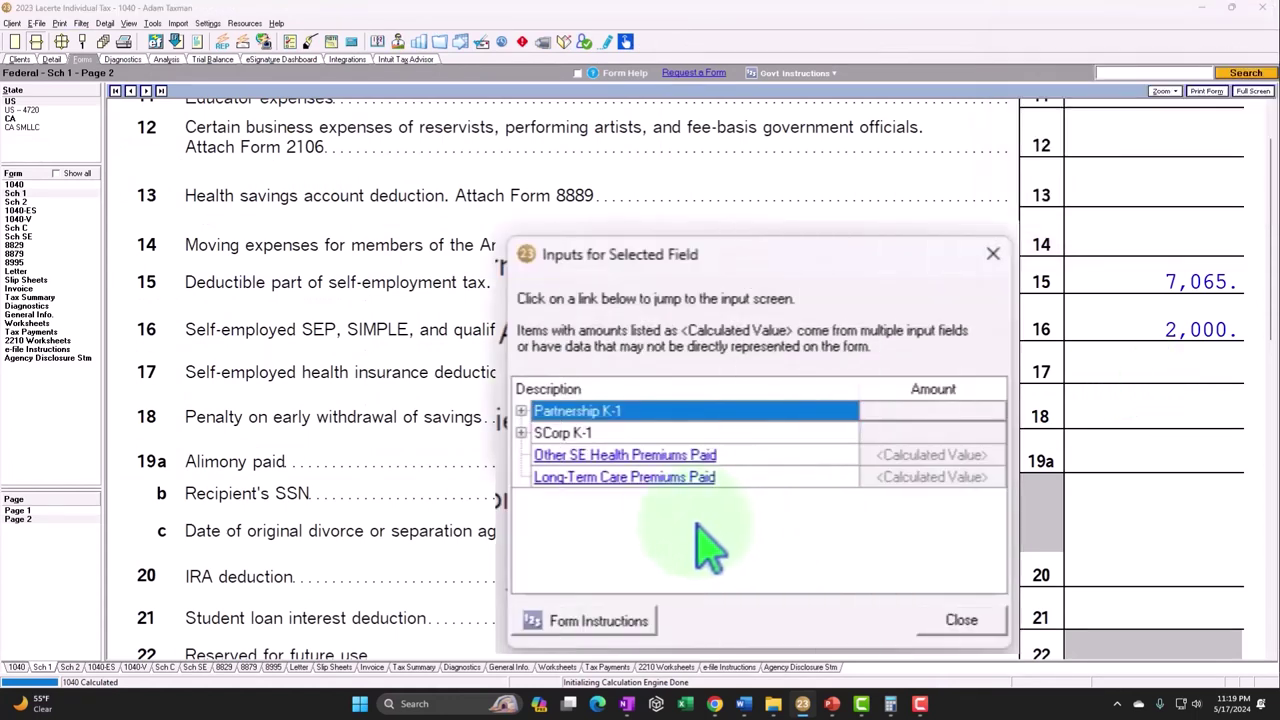
double_click(575, 362)
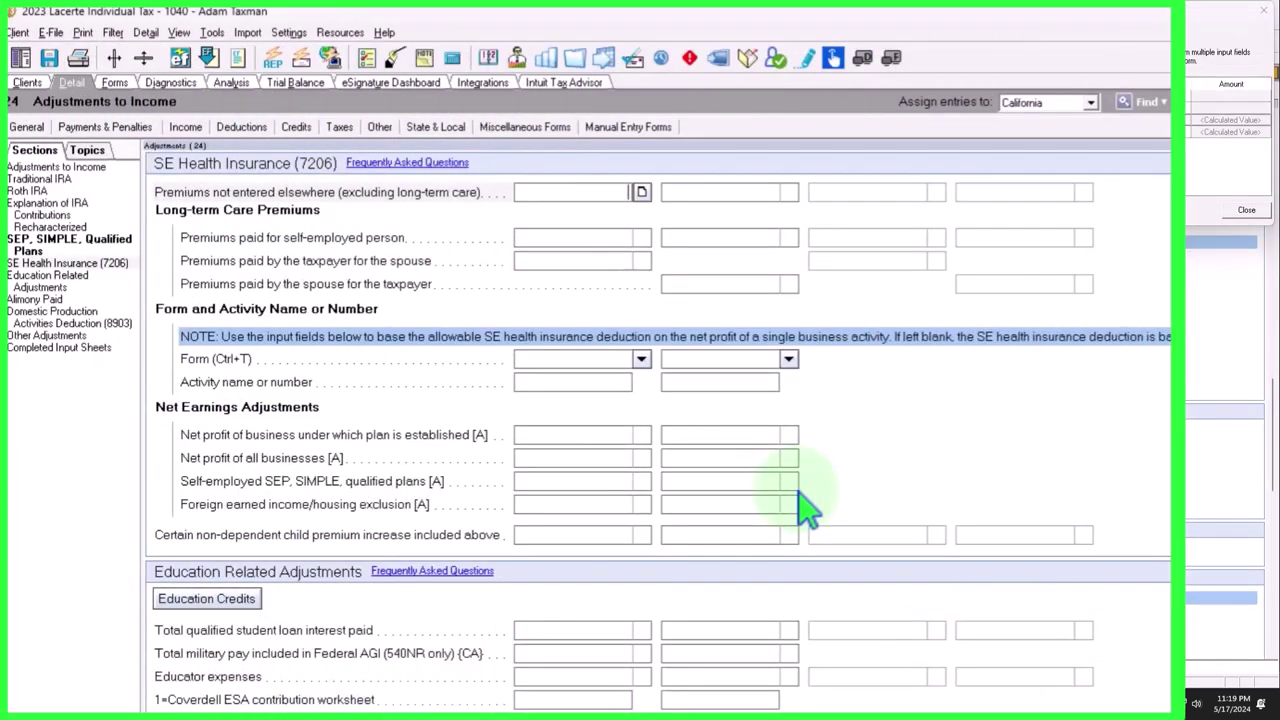
text(5,000)
key(Return)
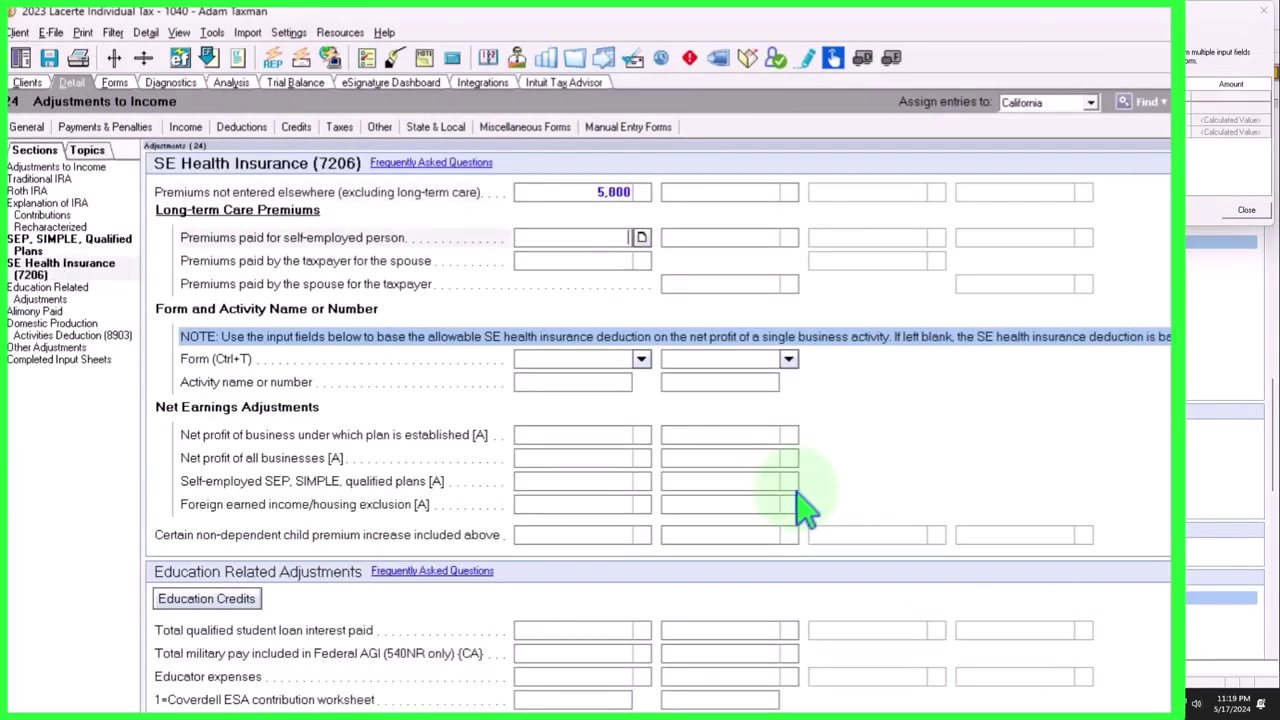
Delete the W-2 for employer W-2 1 from the wages input.
click(186, 128)
click(200, 147)
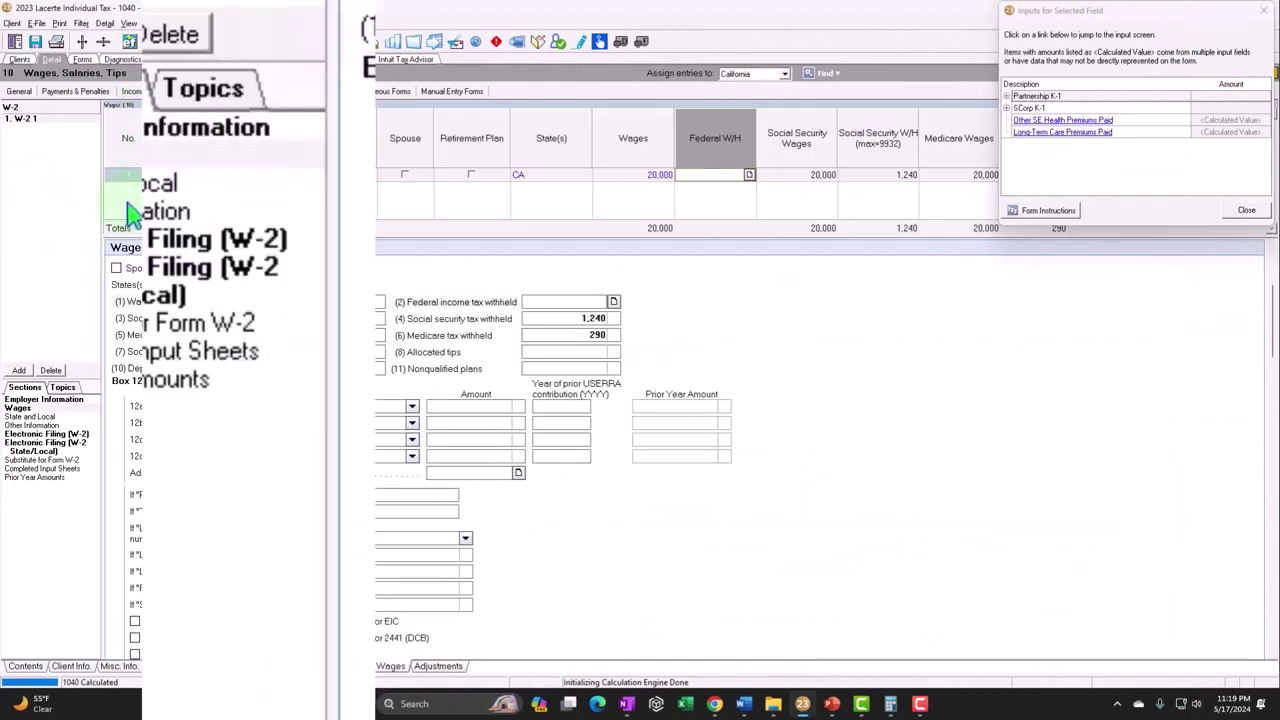
click(178, 40)
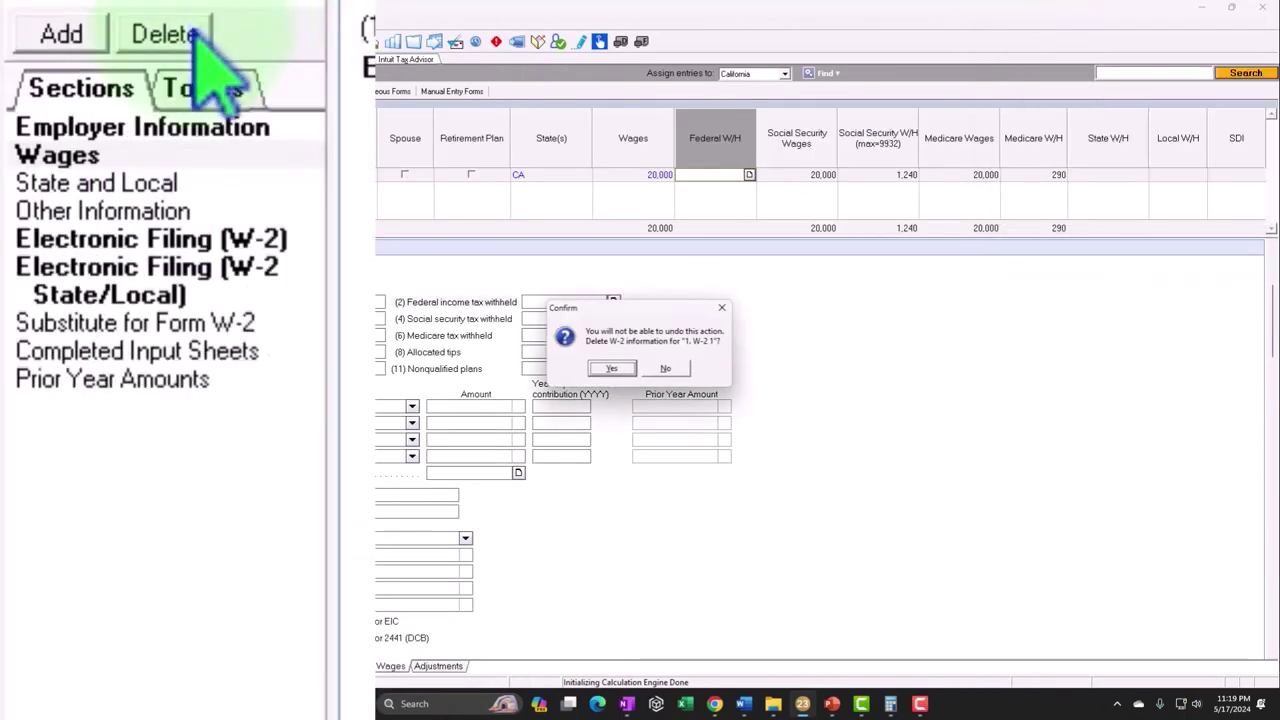
click(626, 377)
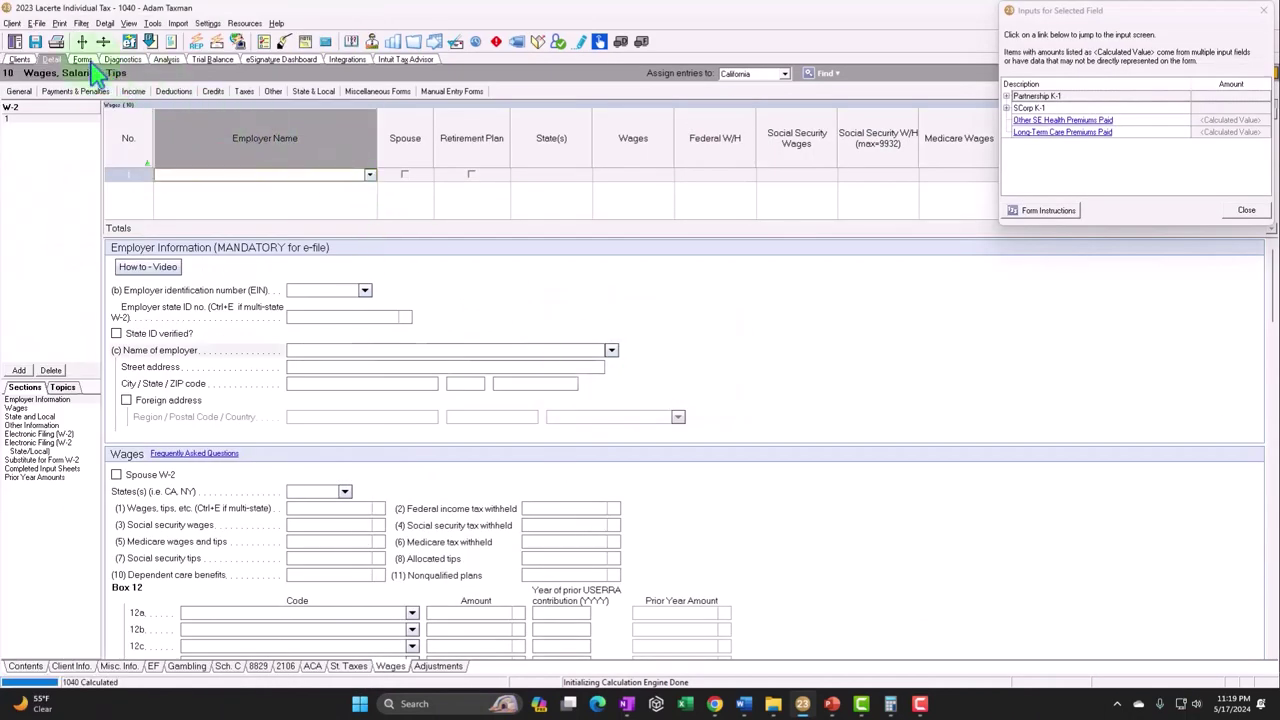
Review the recalculated Schedule 1 adjustments with the input list closed, and examine lines 8 through 15 of Form 1040.
click(84, 60)
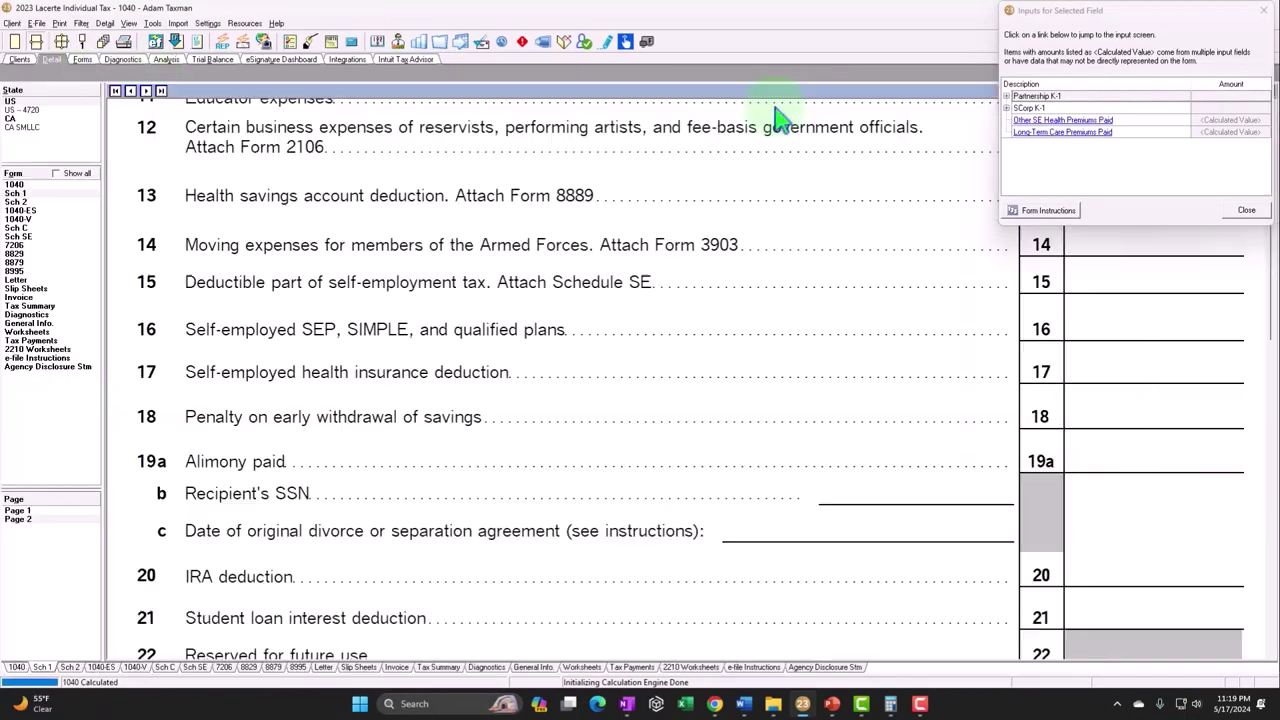
click(1263, 11)
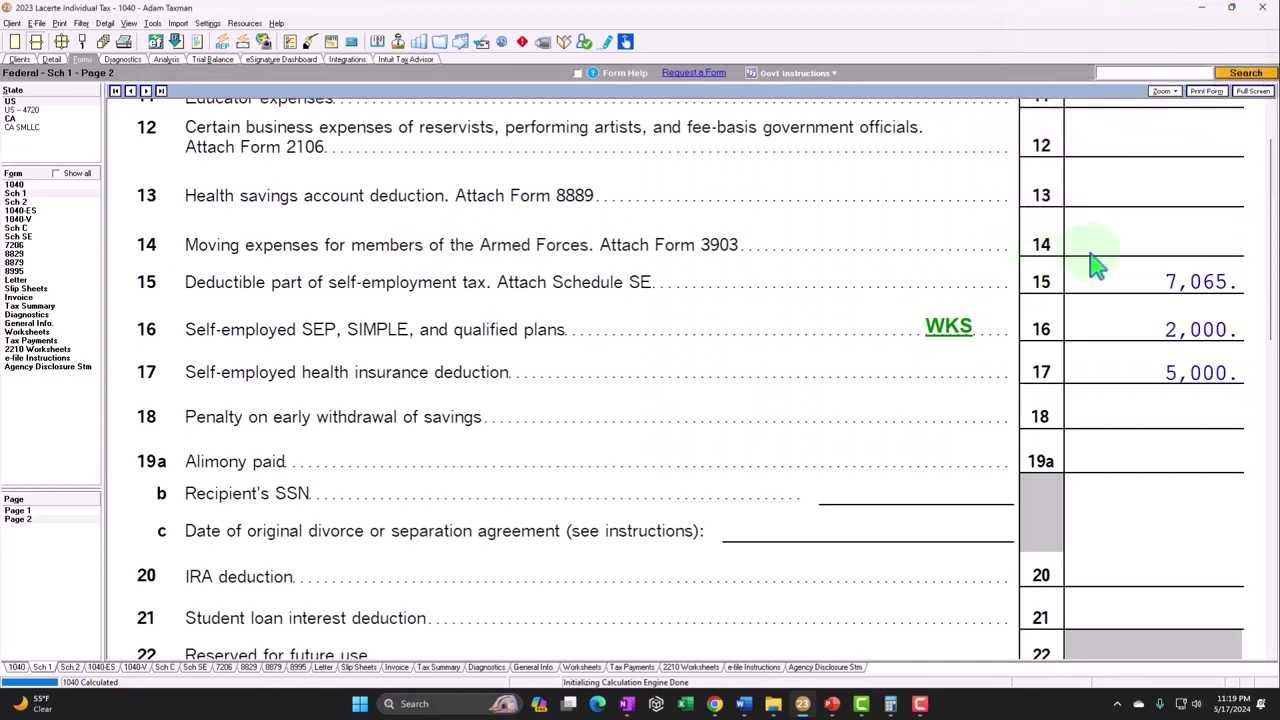
scroll(1100, 335, down, 3)
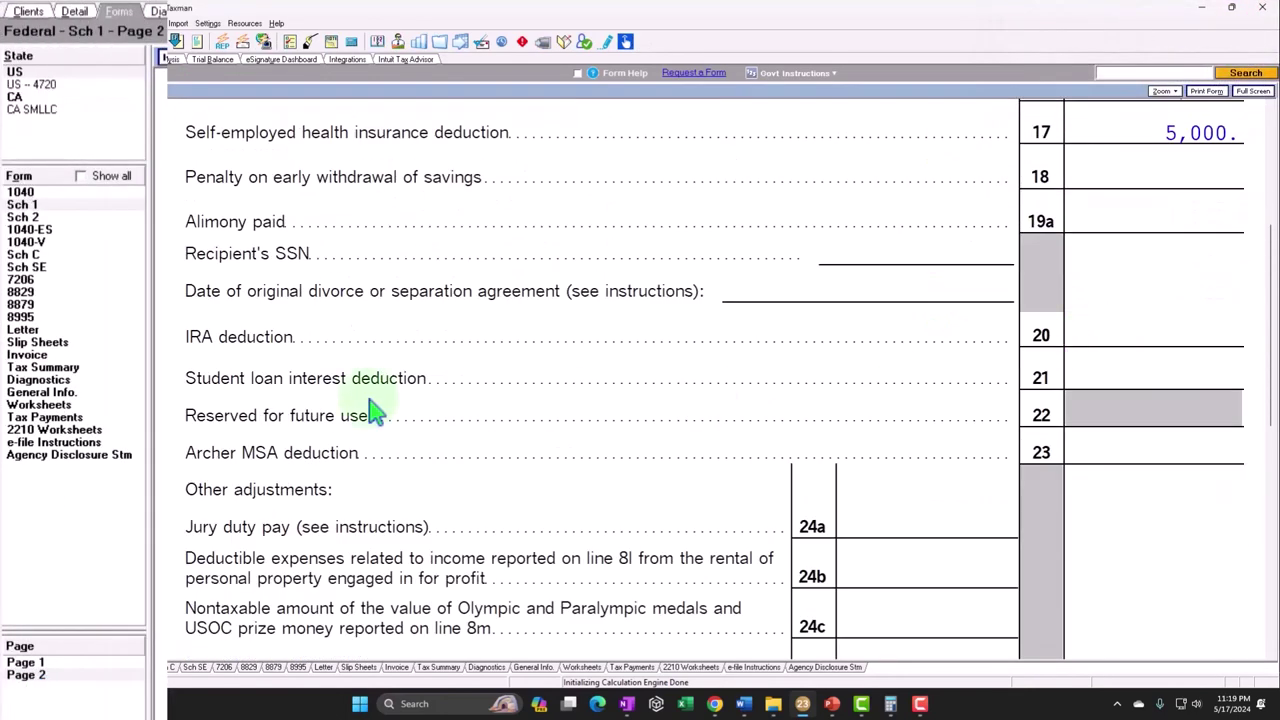
click(20, 192)
scroll(871, 457, down, 5)
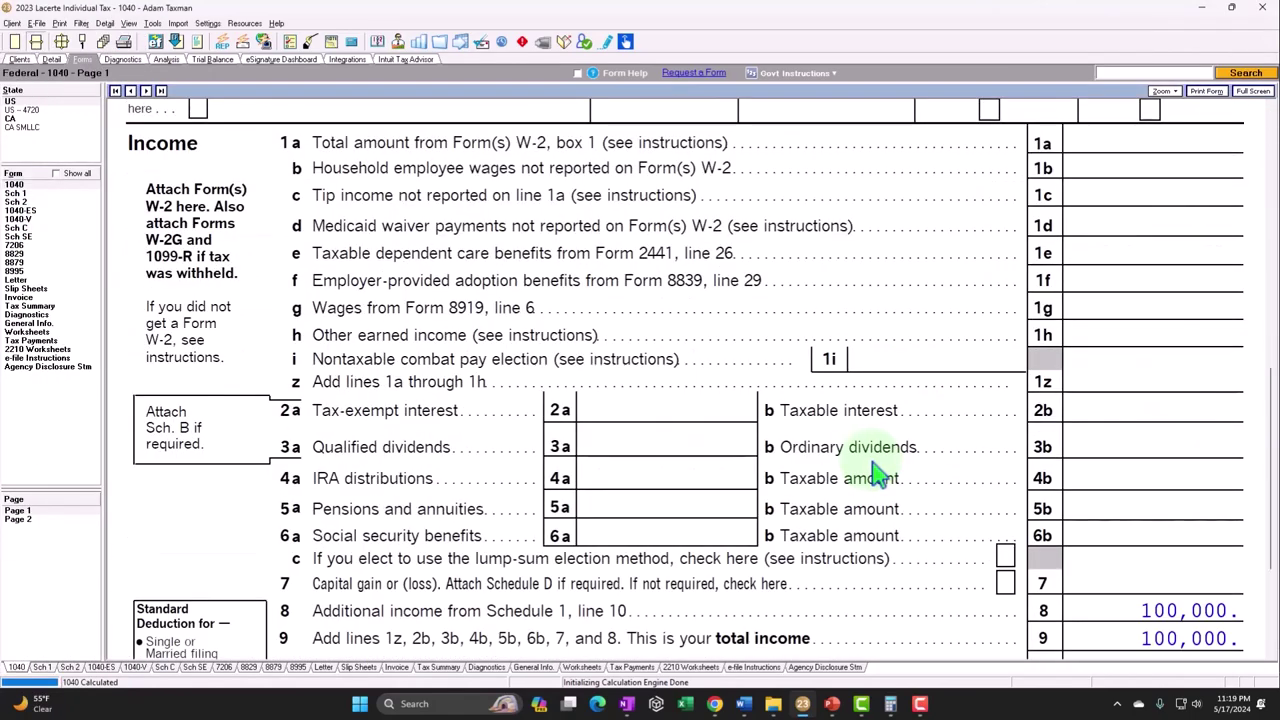
scroll(876, 475, down, 3)
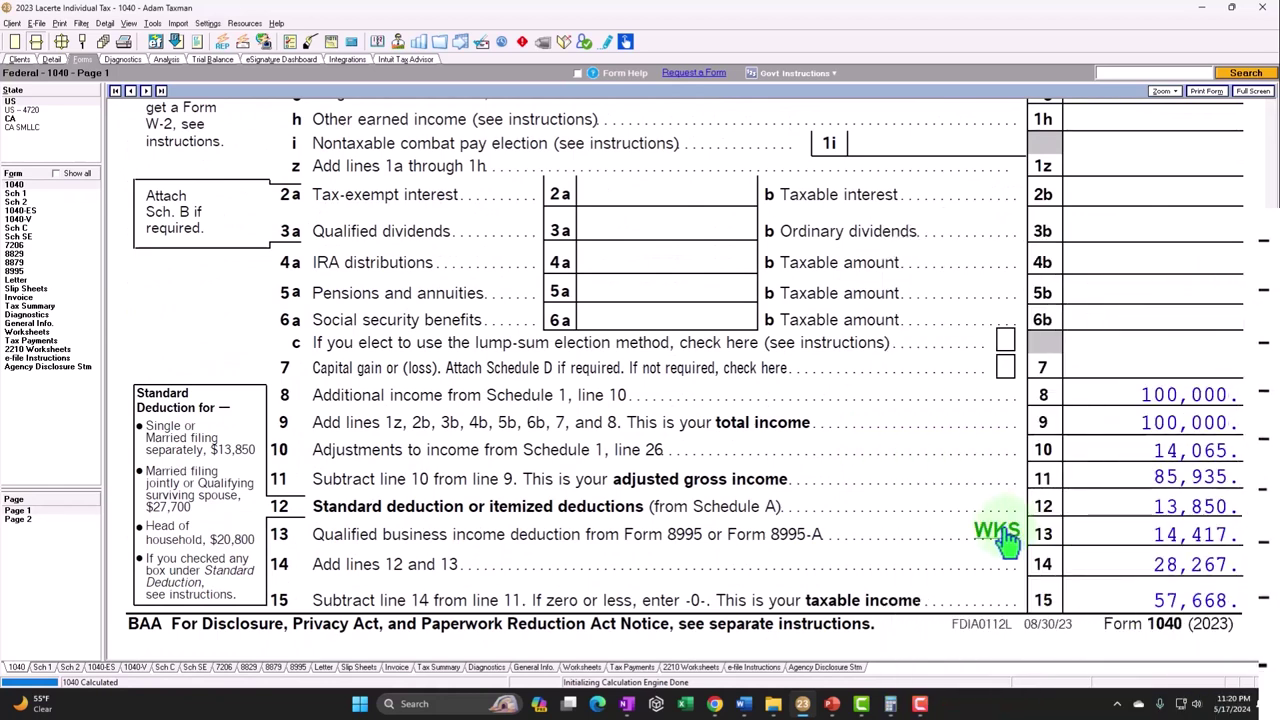
Check the allocated deductions in the line 13 worksheet and return to the adjustments on Schedule 1 page 2.
double_click(1006, 540)
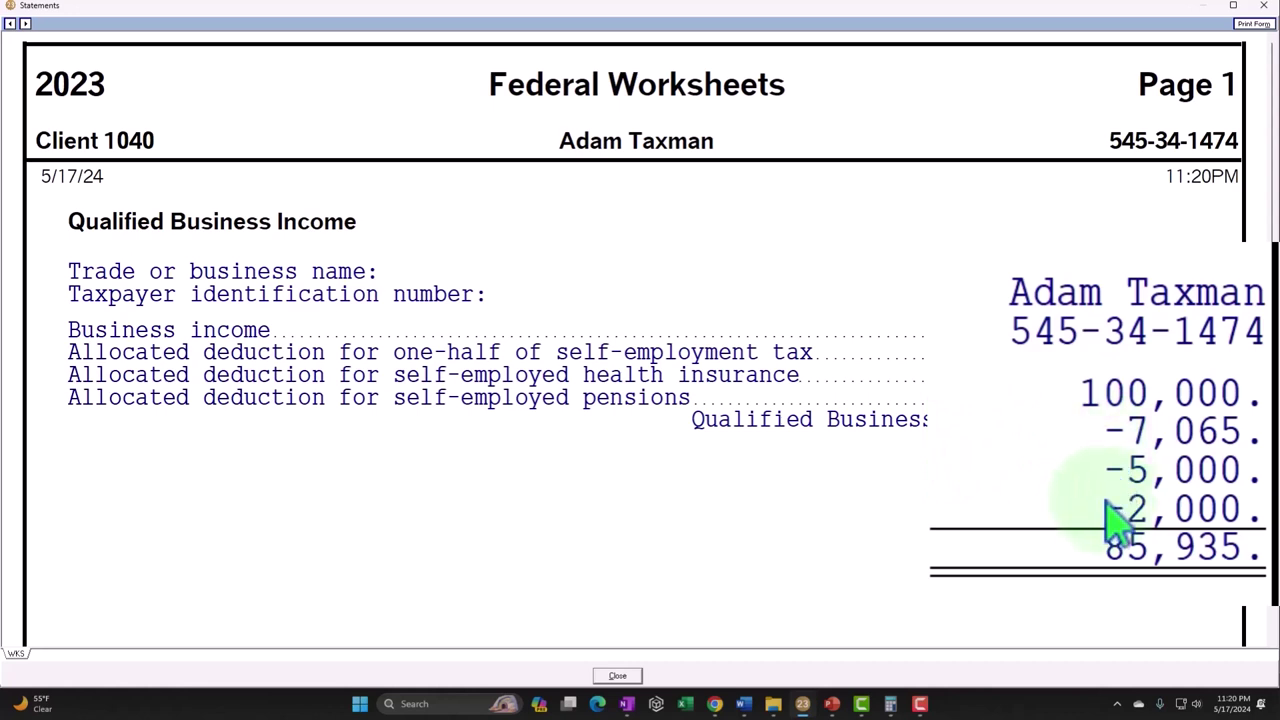
click(1264, 7)
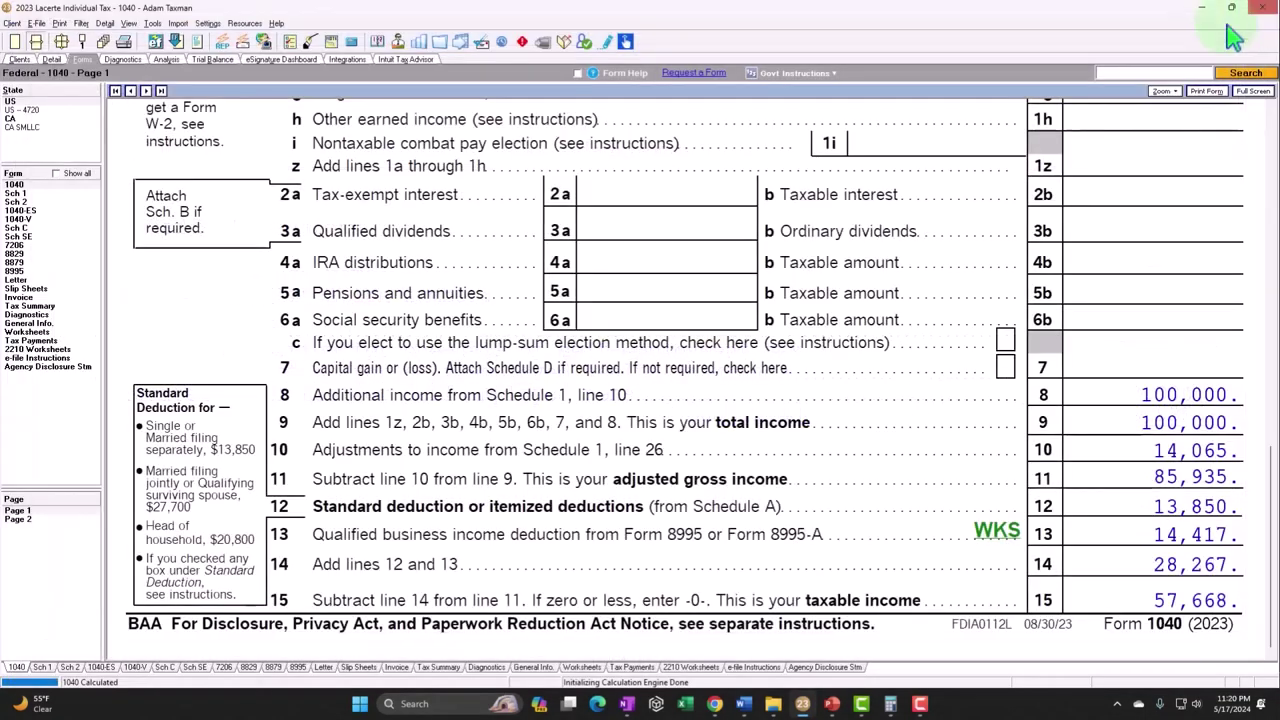
click(40, 205)
click(40, 677)
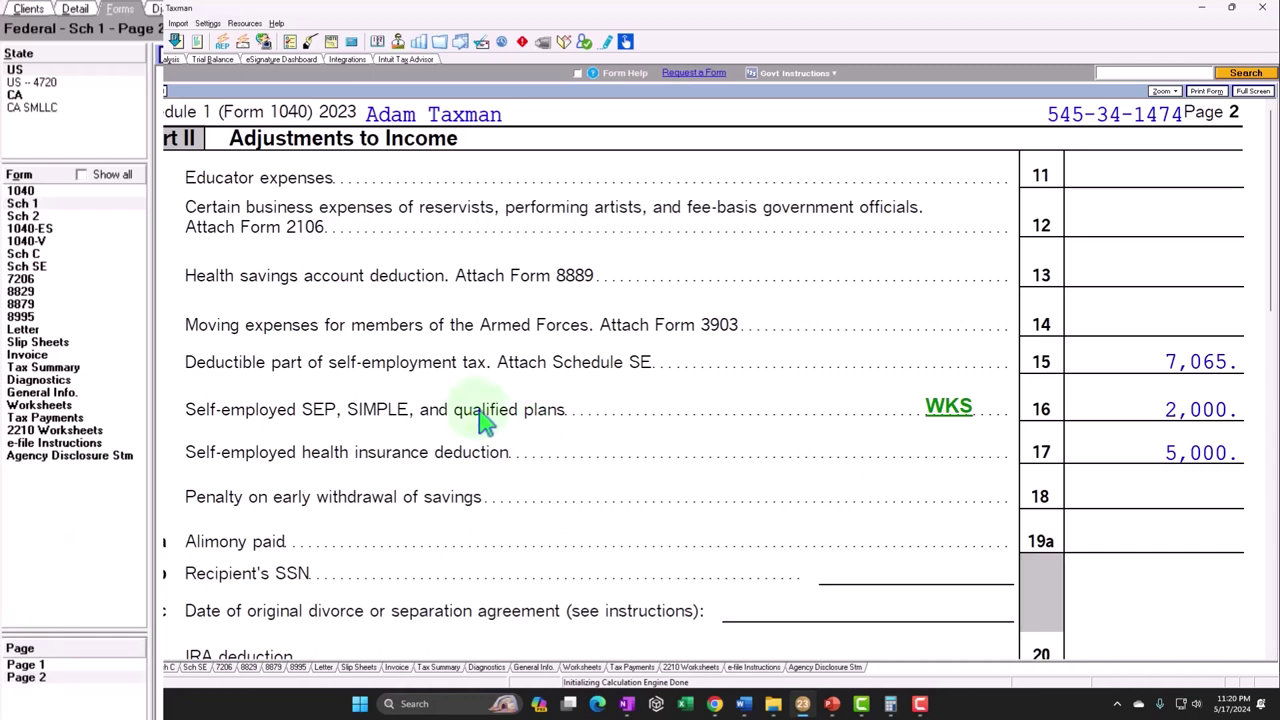
Go to the input for Schedule 1 line 20, set the taxpayer's traditional IRA contributions to 3,000 and return to the form.
scroll(480, 420, down, 2)
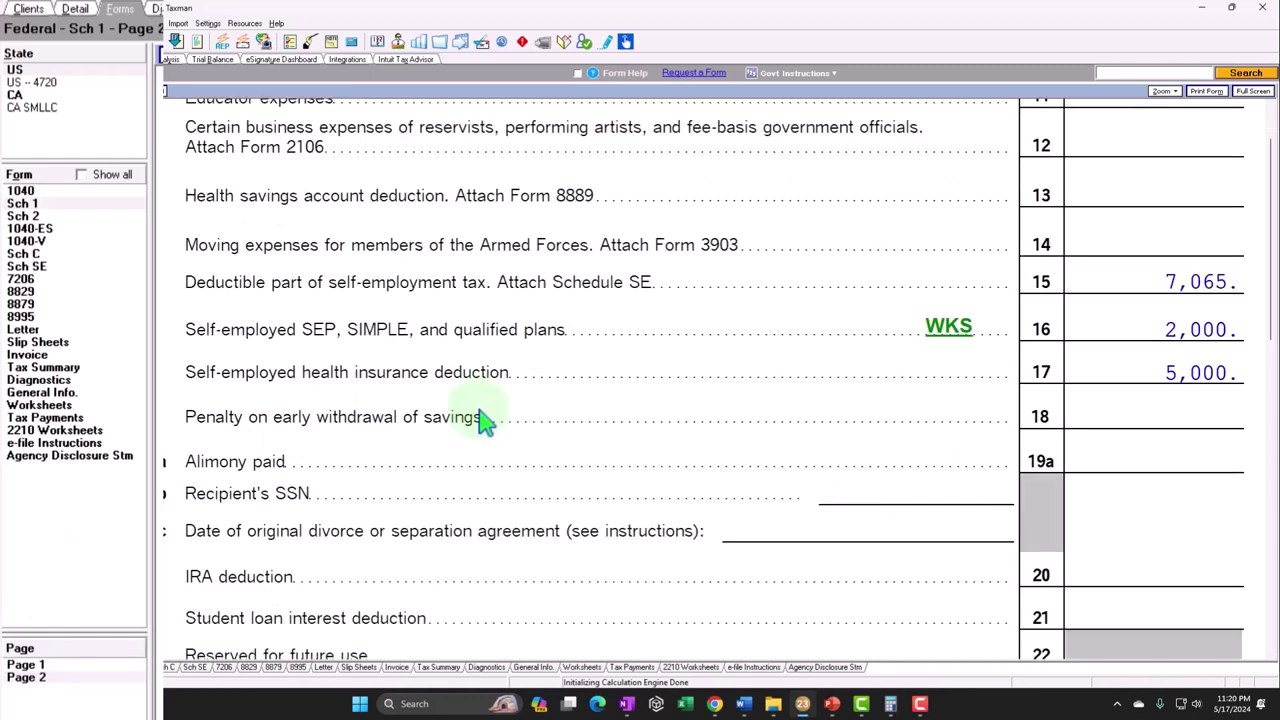
scroll(483, 435, down, 4)
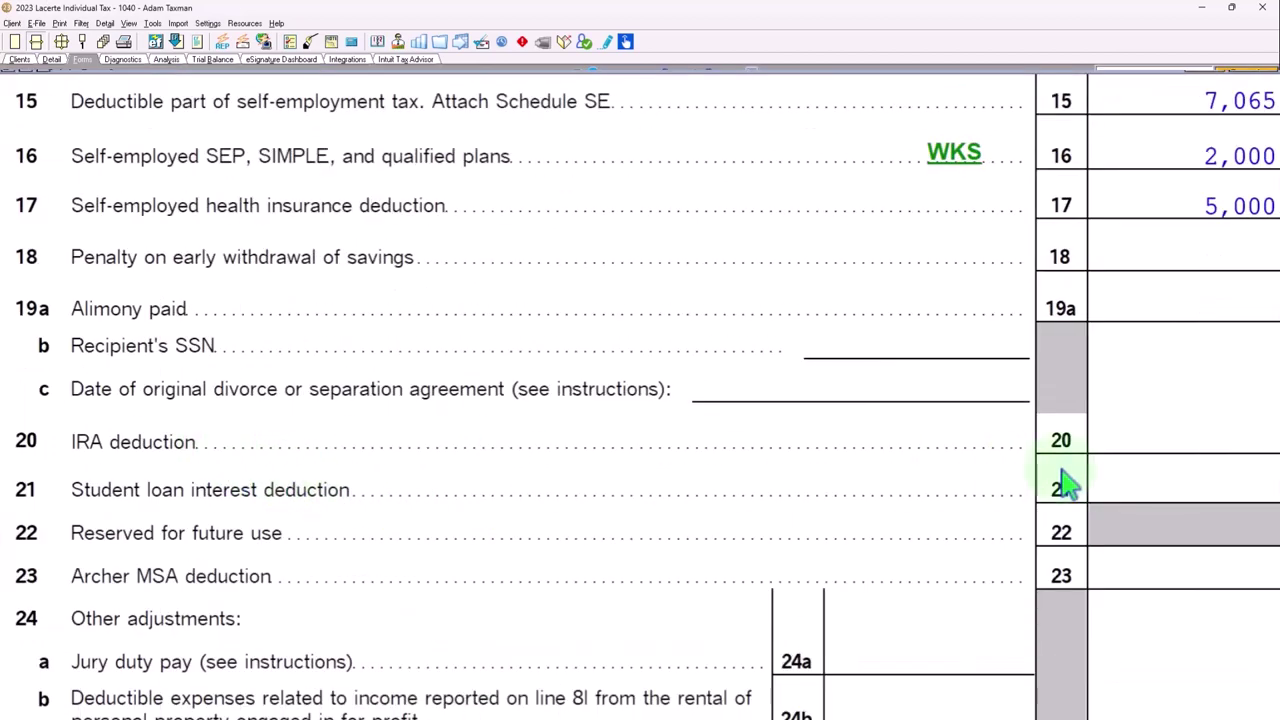
right_click(1177, 423)
click(1185, 432)
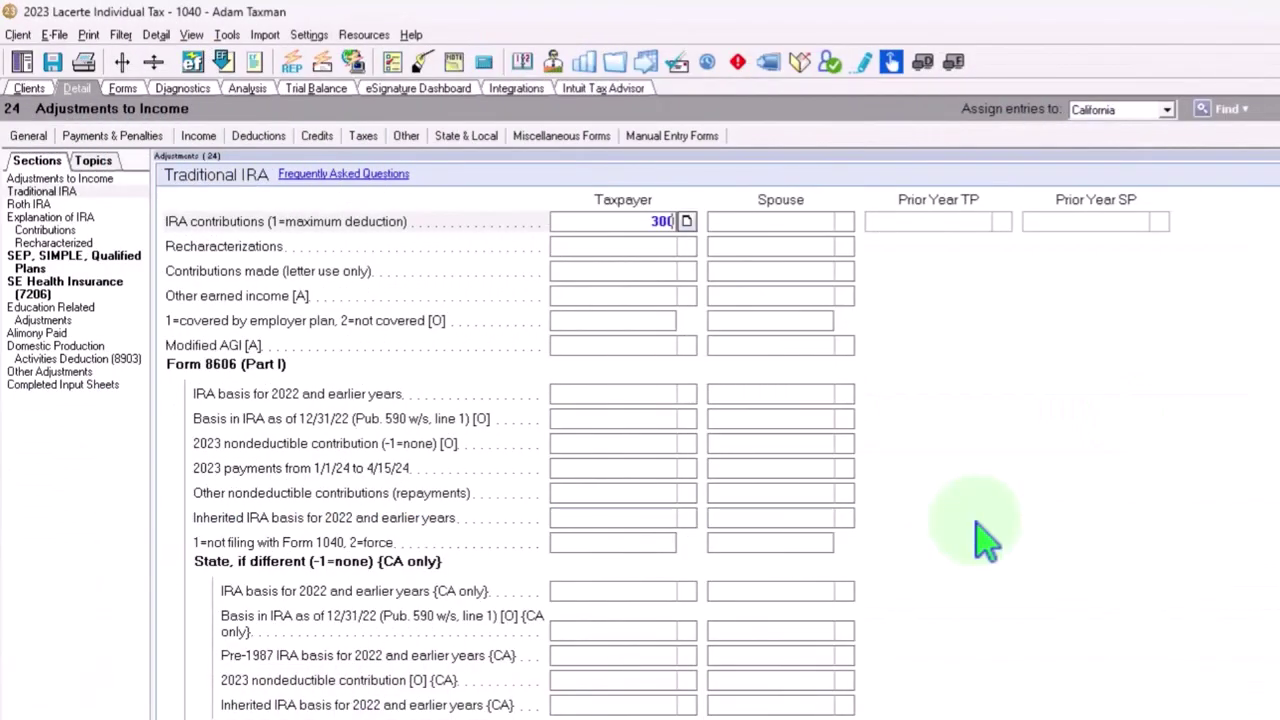
click(122, 88)
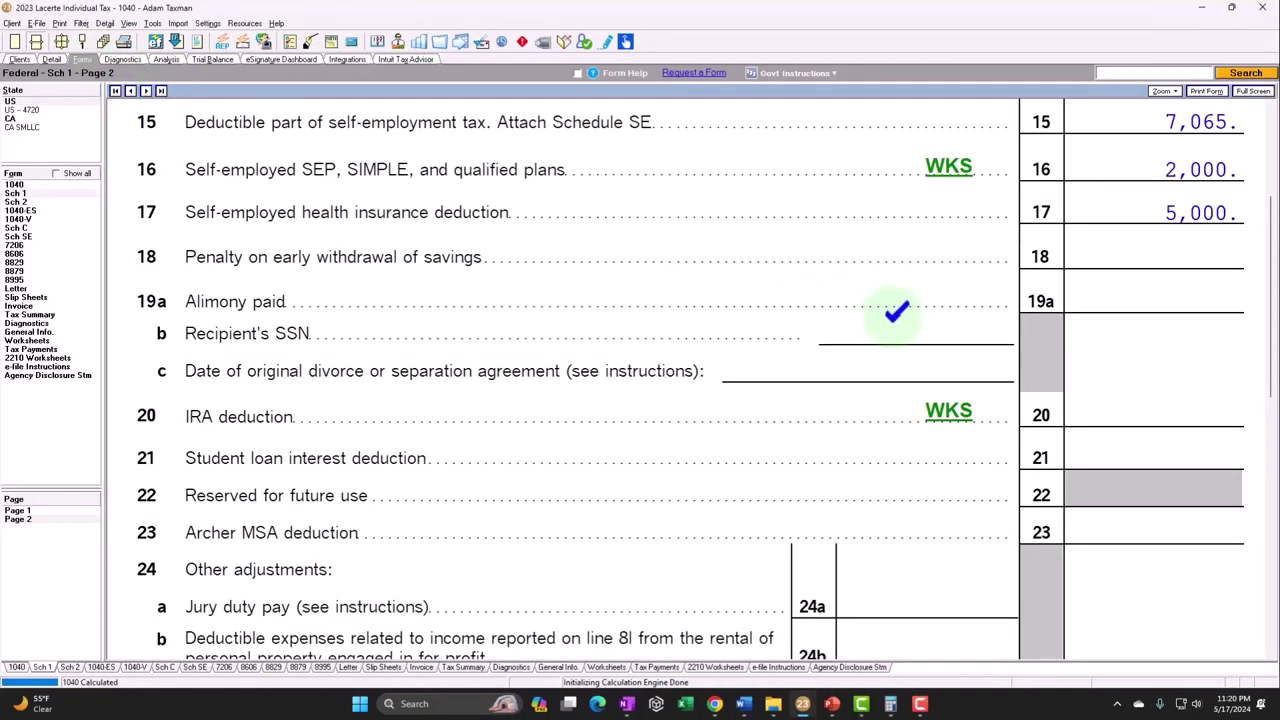
Clear the taxpayer's self-employed SEP contribution feeding Schedule 1 line 16, close the input list and return to the adjustments.
scroll(895, 320, up, 2)
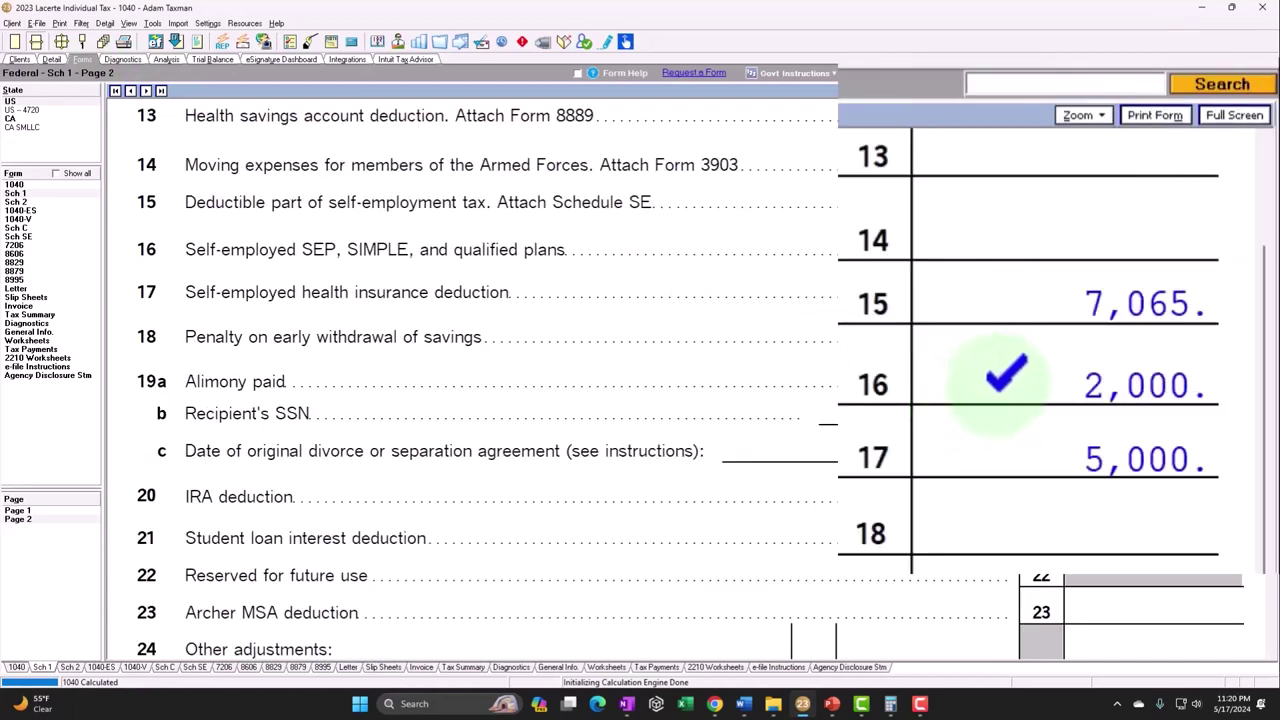
right_click(1118, 256)
click(1012, 396)
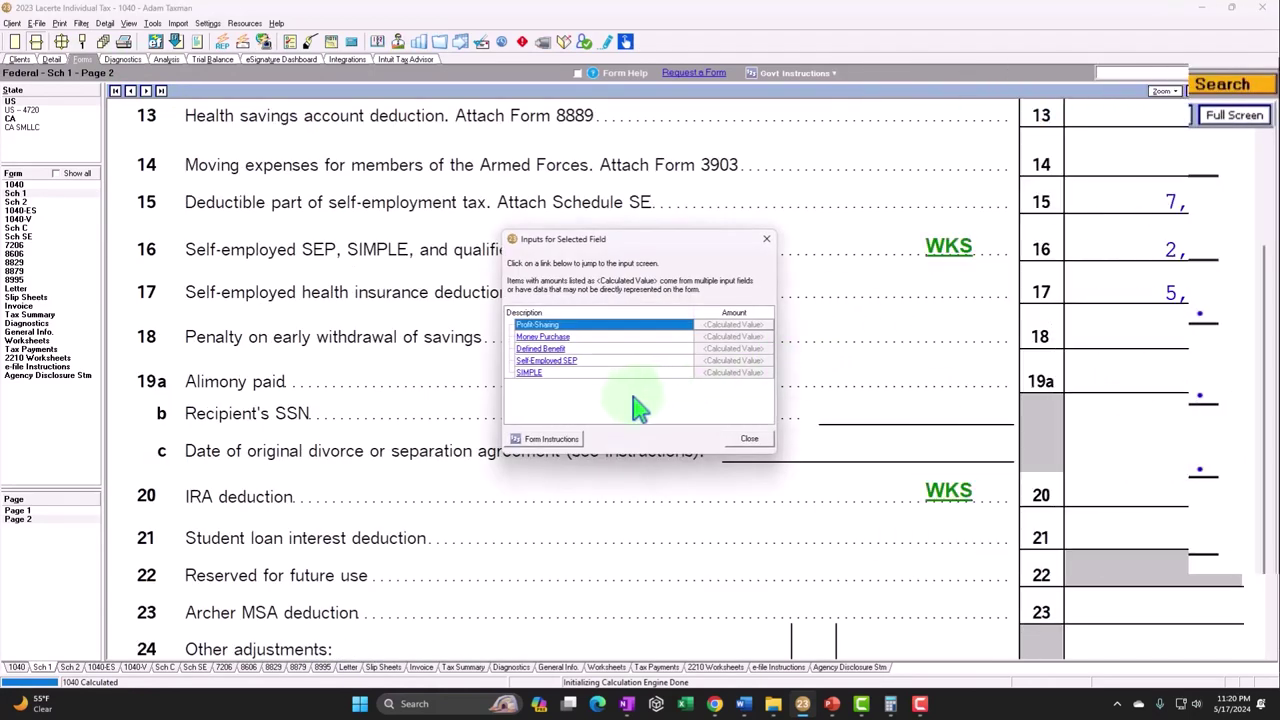
click(450, 500)
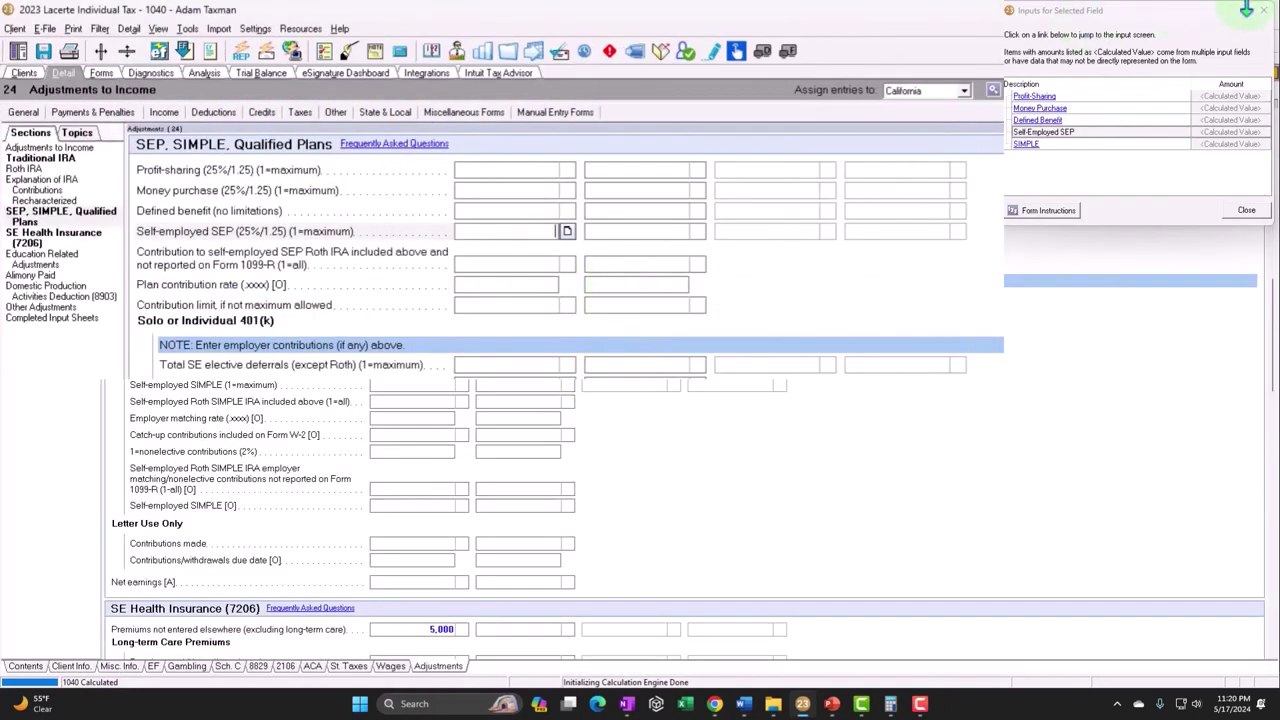
click(1262, 10)
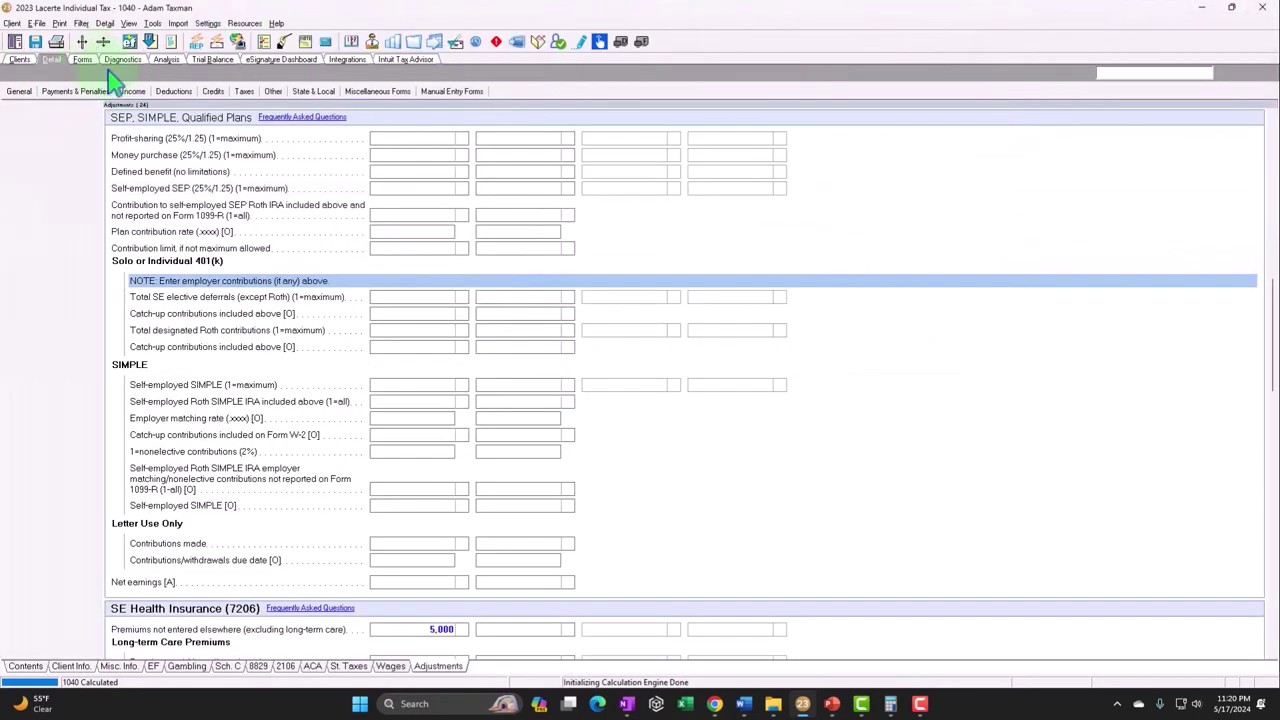
scroll(1051, 400, up, 3)
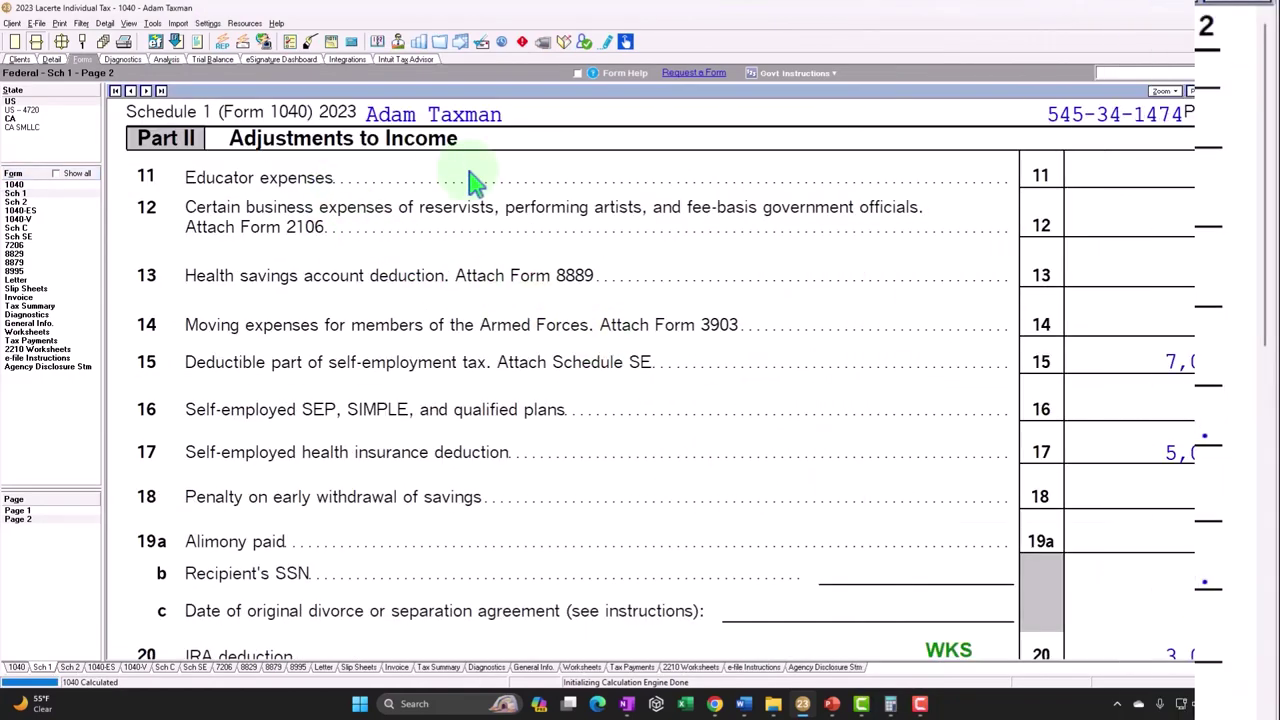
Examine lines 8 through 15 of Form 1040 and check the allocated deductions in the line 13 qualified business income worksheet.
click(22, 184)
scroll(882, 385, down, 15)
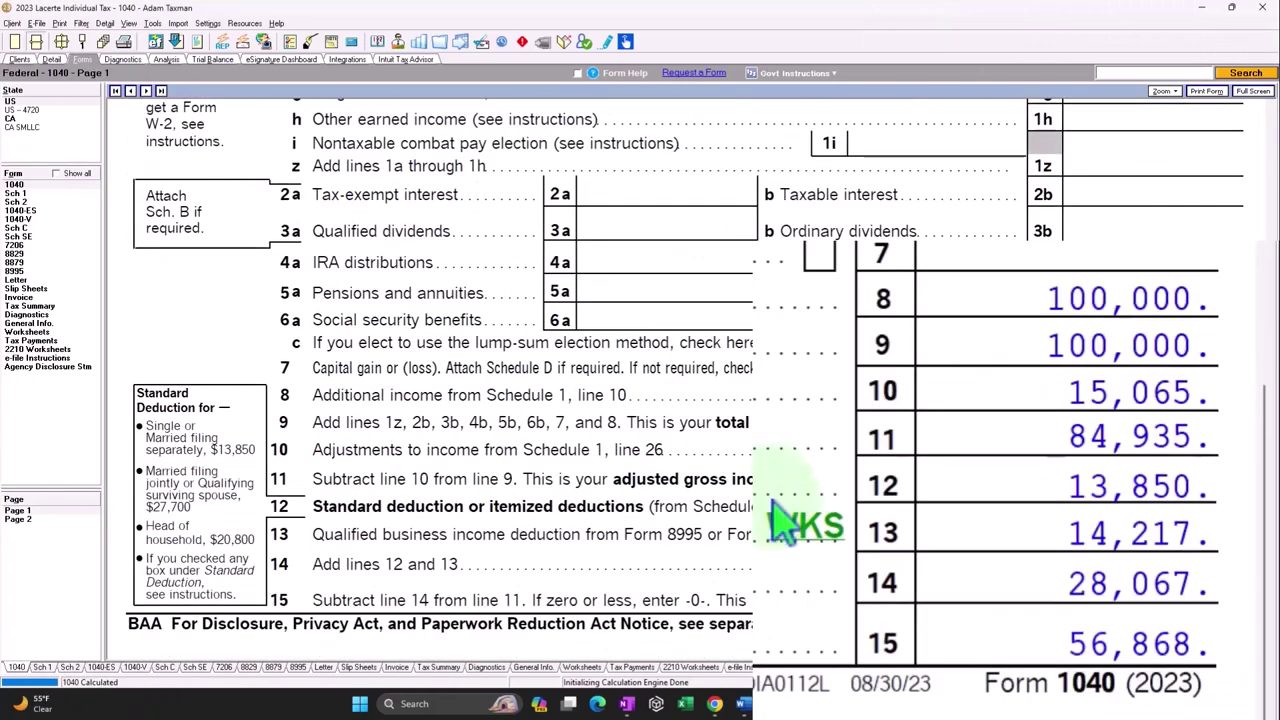
click(786, 529)
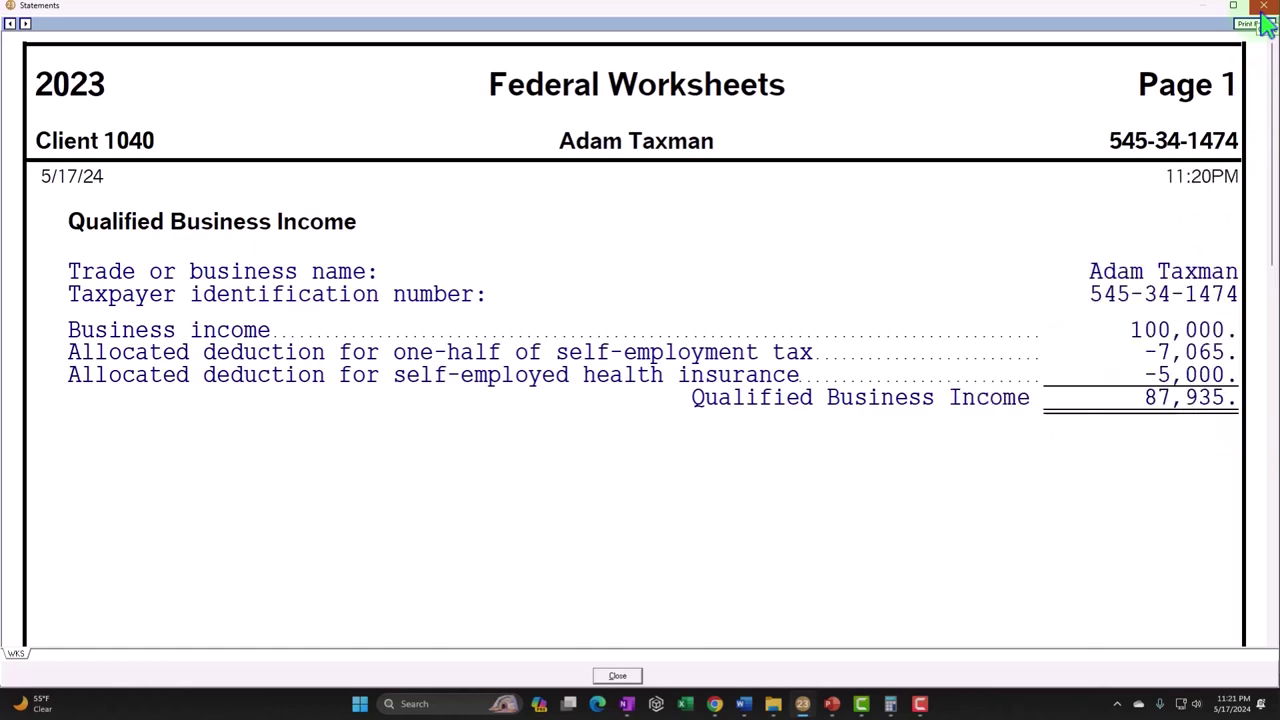
click(1262, 10)
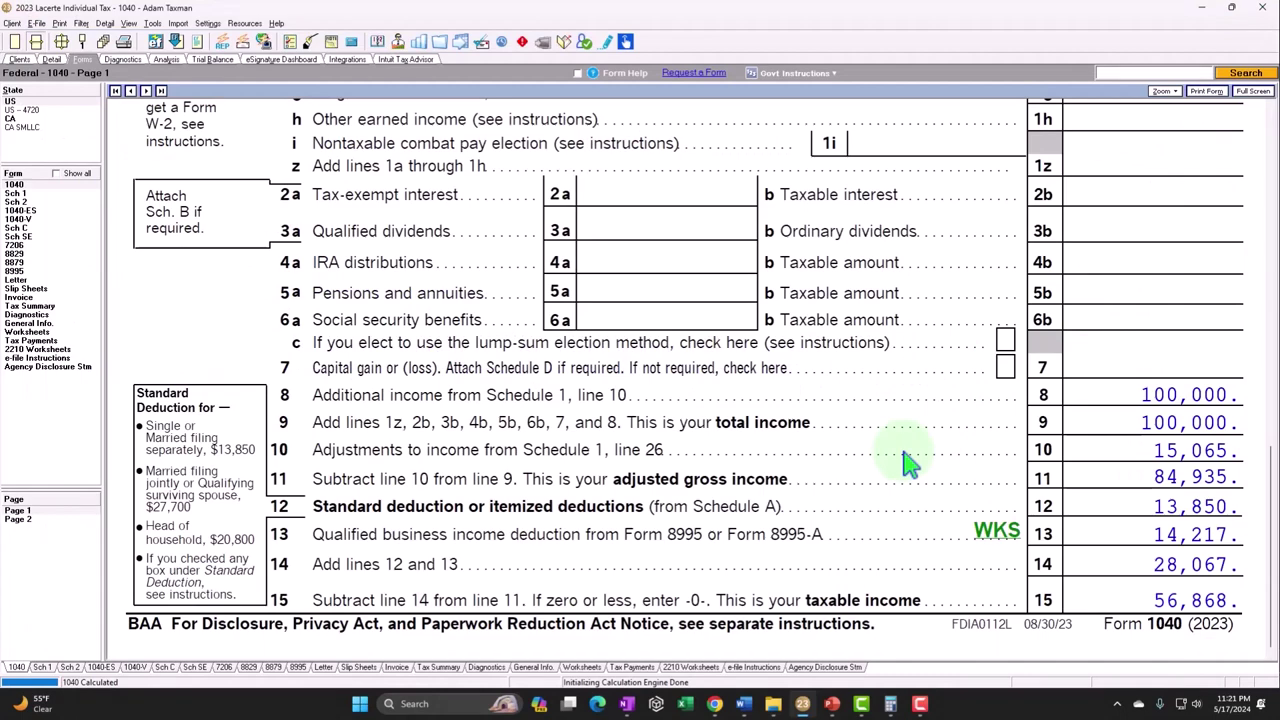
scroll(903, 462, up, 5)
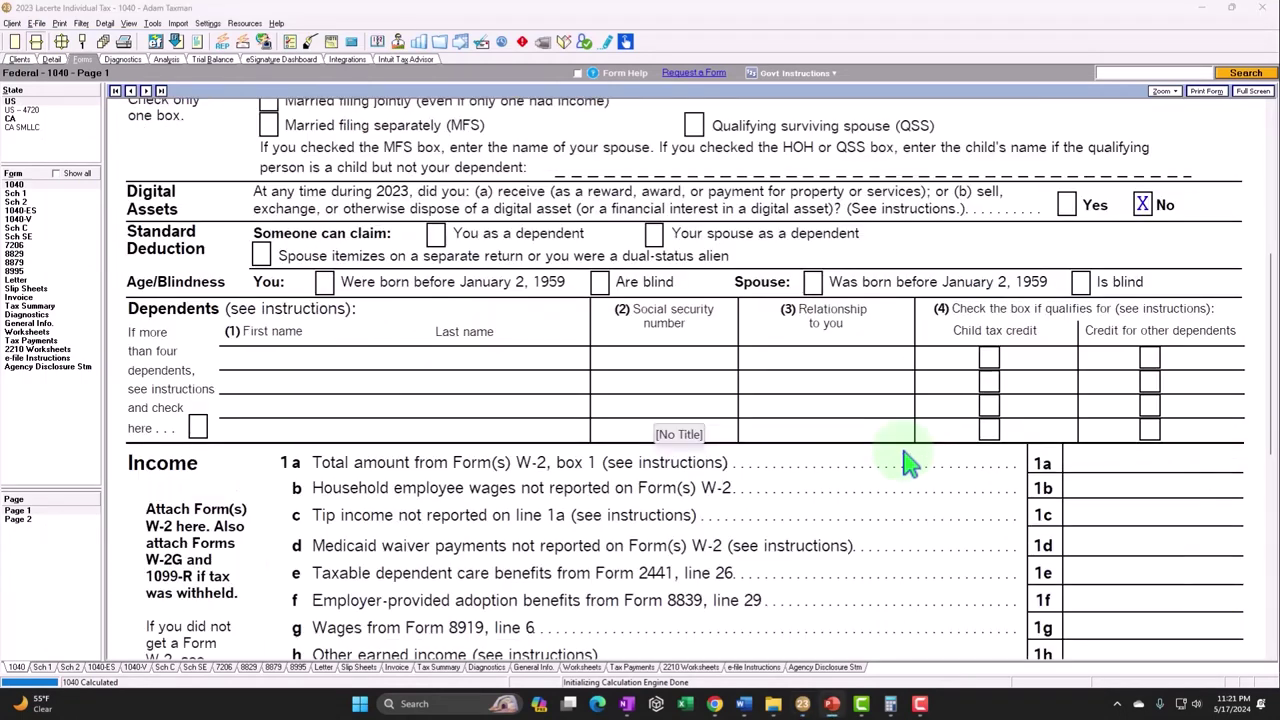
scroll(460, 457, down, 2)
scroll(460, 457, down, 5)
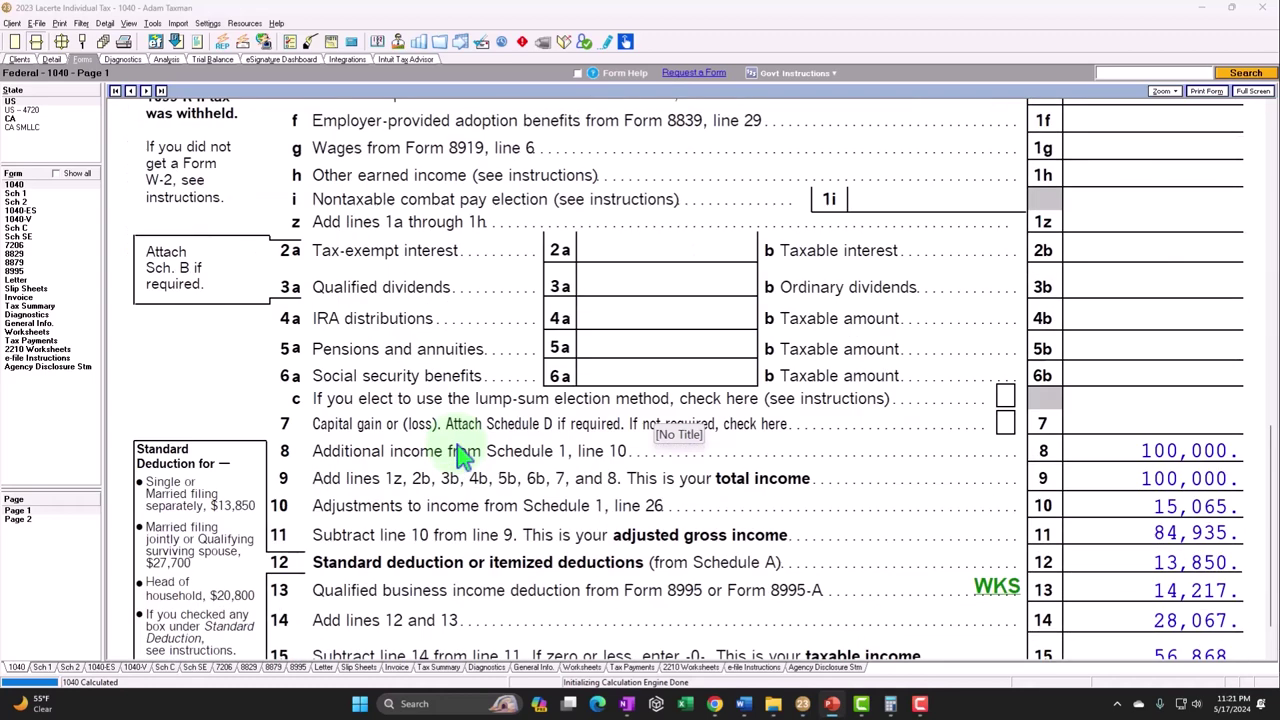